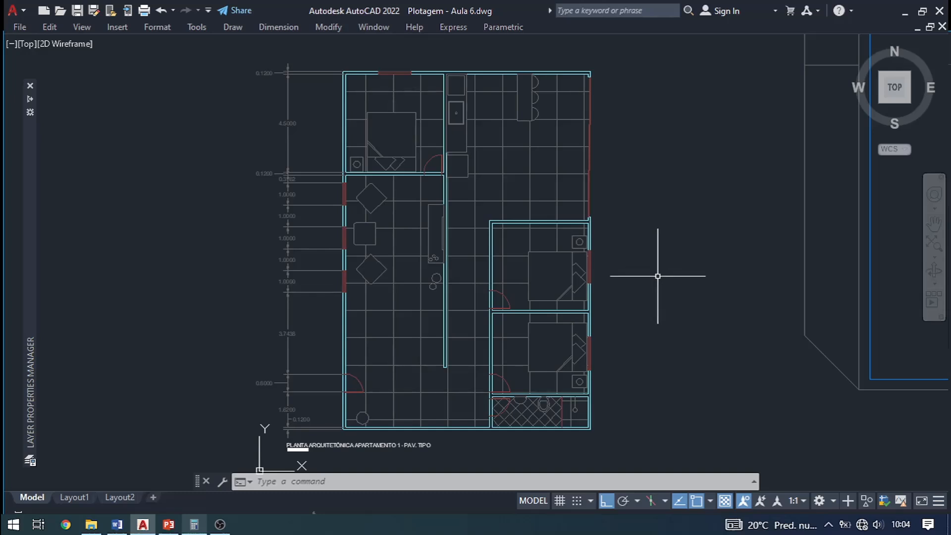
mouse_move(678, 251)
middle_mouse_down()
mouse_move(664, 237)
mouse_move(669, 251)
middle_mouse_up()
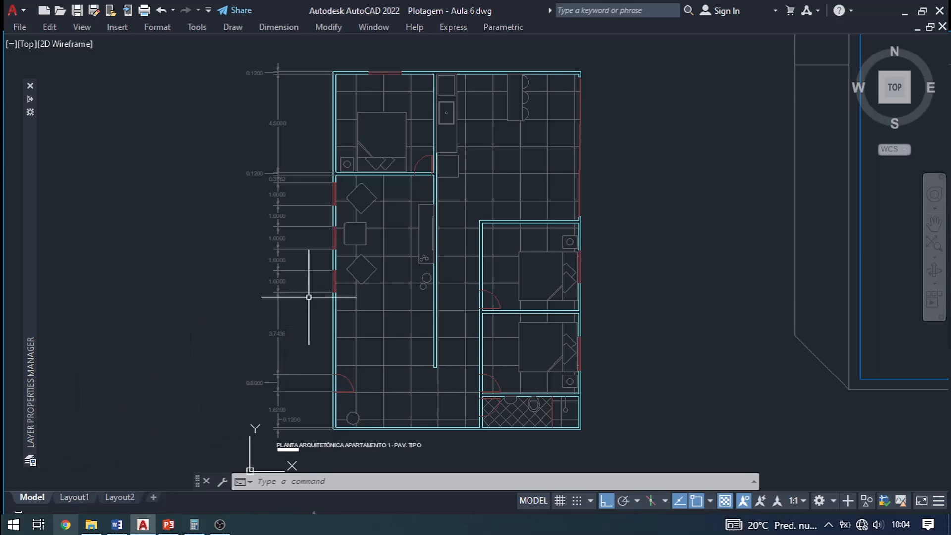
key("Escape")
key("Escape")
key("Escape")
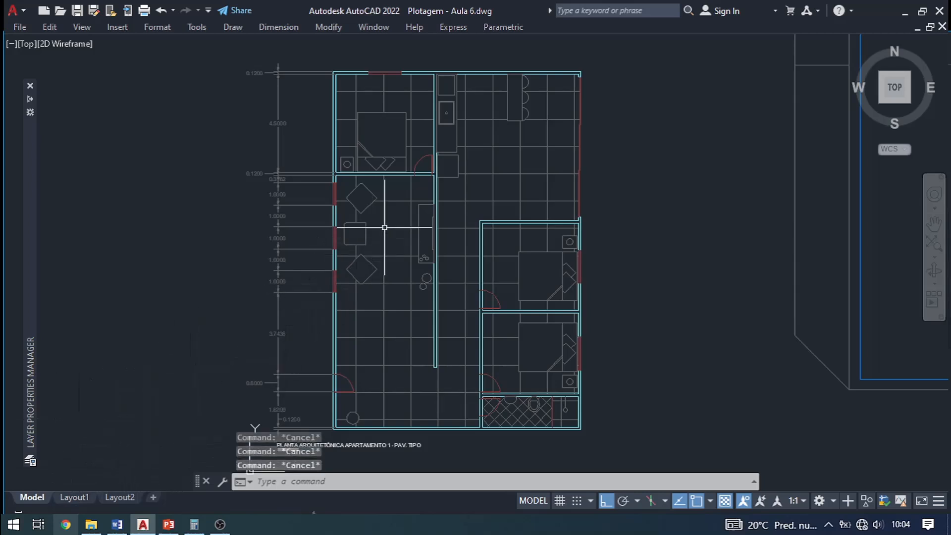
Cut the whole apartment floor plan with its dimensions and title, and paste it back as a single block.
middle_click_drag(425, 308, 481, 268)
middle_click_drag(523, 213, 510, 234)
scroll(541, 204, "down", 2)
left_click(625, 83)
left_click(322, 393)
key("ctrl+x")
key("ctrl+shift+v")
left_click(352, 330)
key("Escape")
key("Escape")
Move the floor plan block into the large sheet frame, beside the title block.
left_click(533, 357)
left_click(517, 263)
scroll(515, 248, "down", 2)
middle_click_drag(525, 242, 367, 266)
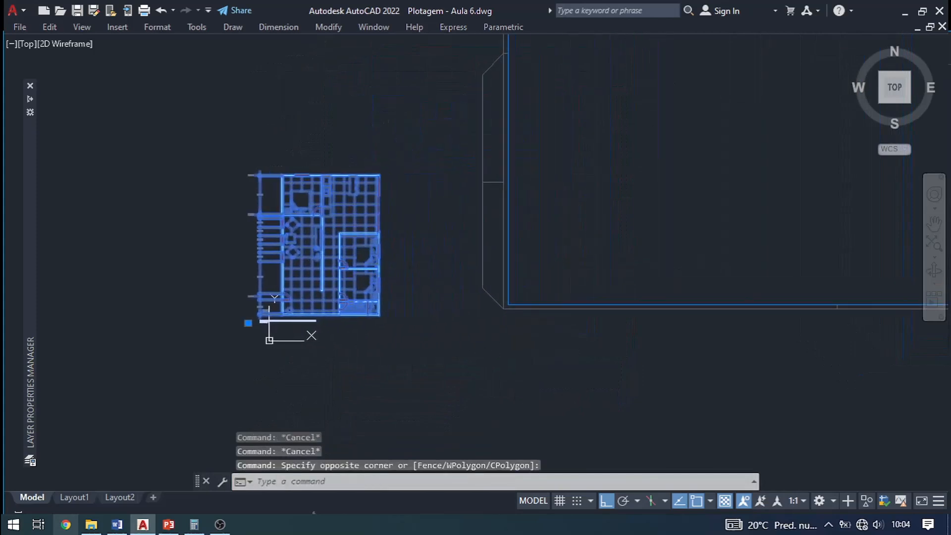
type("m")
key("Return")
left_click(319, 303)
scroll(367, 265, "down", 3)
scroll(448, 257, "up", 4)
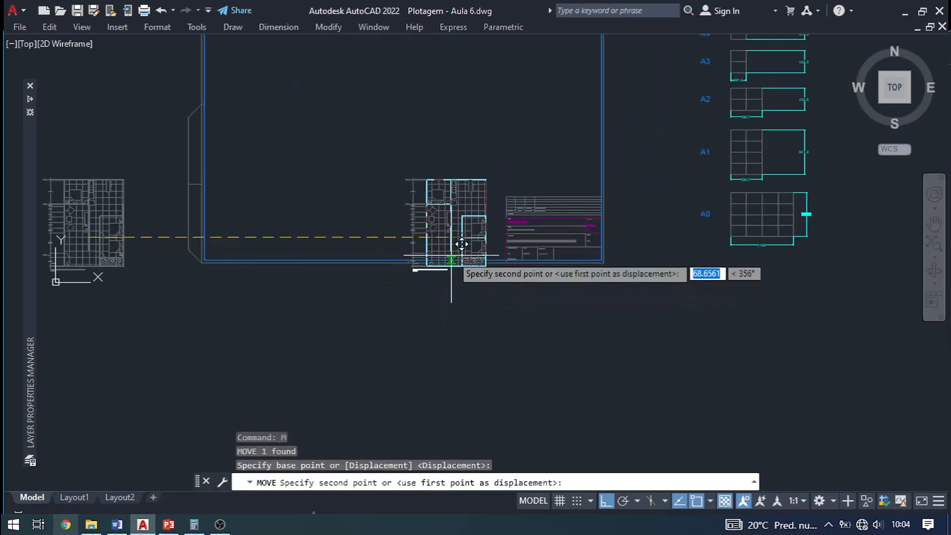
scroll(438, 207, "up", 4)
left_click(403, 164, "shift")
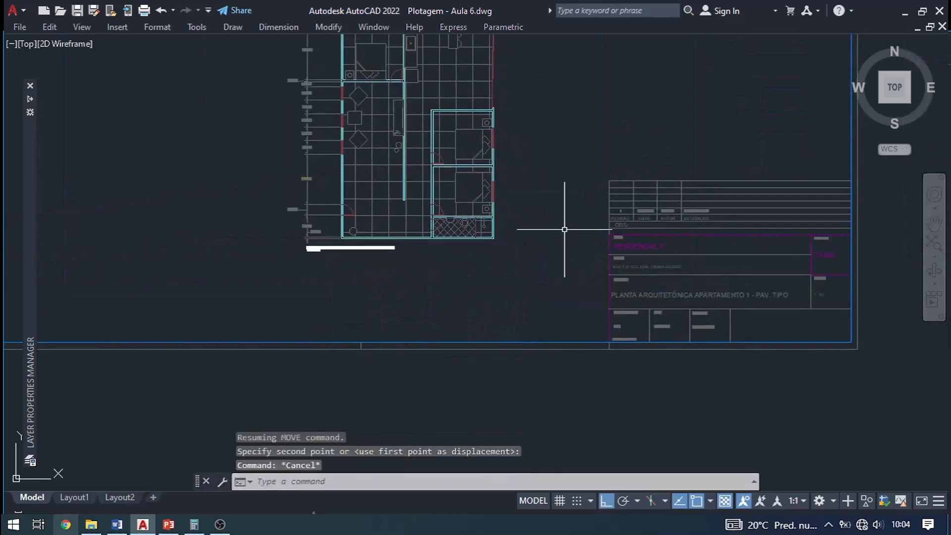
key("Escape")
key("Escape")
Examine the title block's project, subject, sheet number, scale, date and drafter fields, plus the revision table.
scroll(530, 187, "down", 2)
scroll(722, 297, "up", 4)
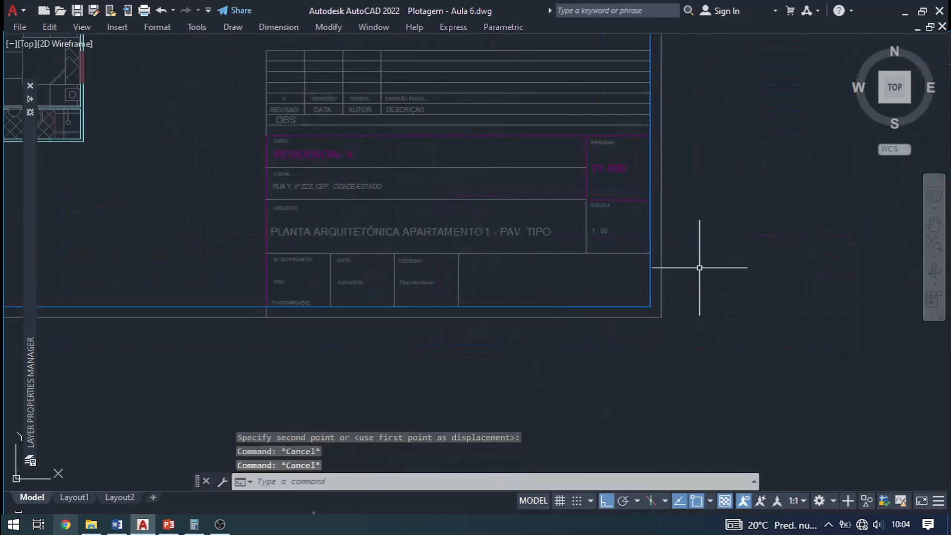
middle_click_drag(700, 266, 775, 372)
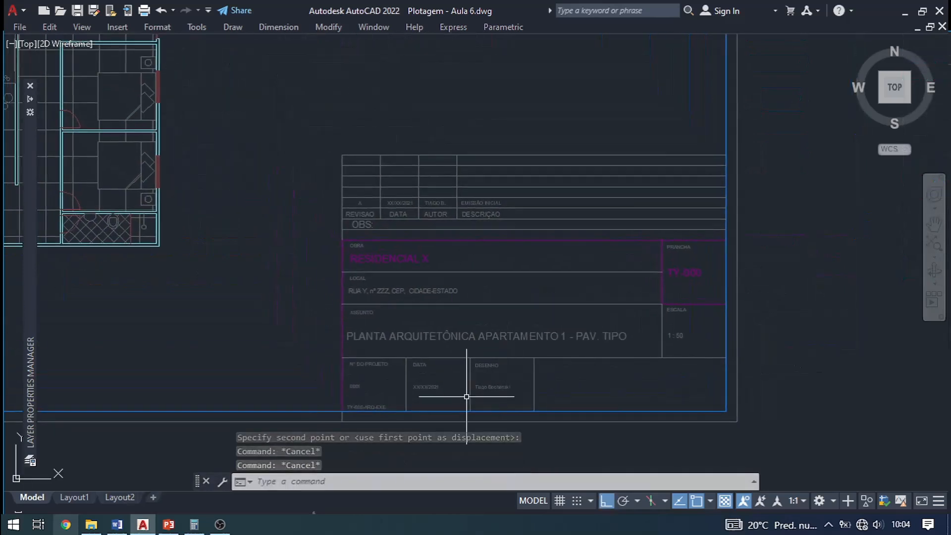
scroll(444, 388, "up", 3)
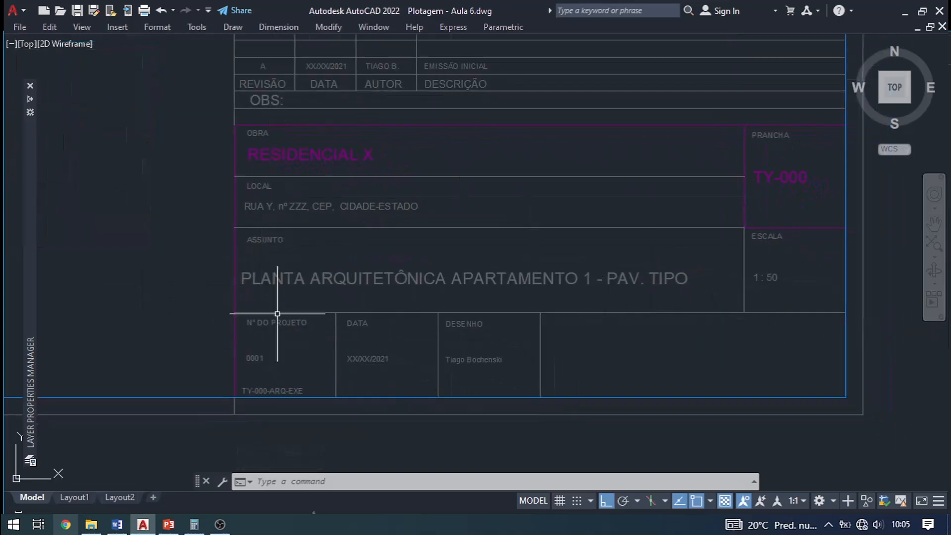
scroll(366, 139, "up", 2)
scroll(327, 133, "down", 2)
scroll(328, 132, "down", 2)
scroll(520, 198, "up", 4)
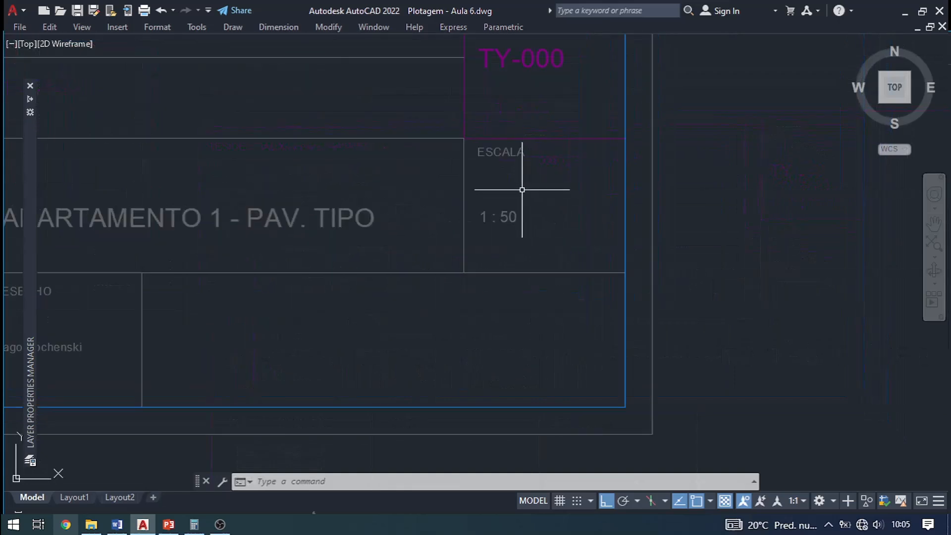
scroll(550, 193, "down", 4)
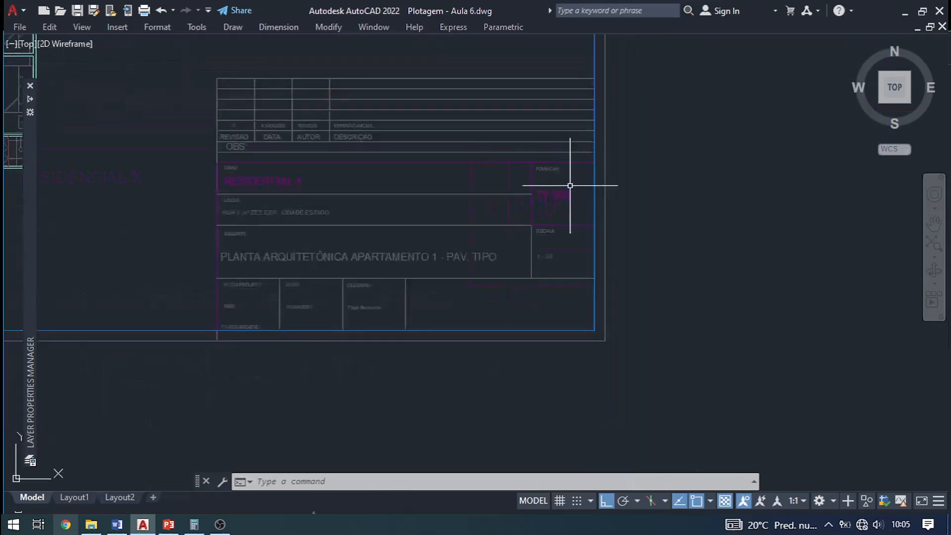
scroll(255, 304, "up", 5)
middle_click_drag(246, 304, 335, 290)
middle_click_drag(460, 283, 300, 288)
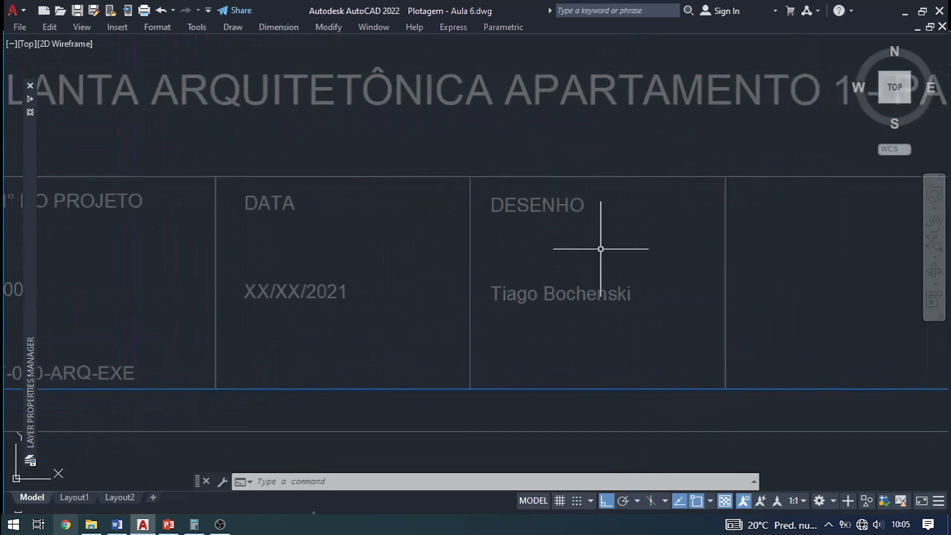
scroll(586, 293, "up", 2)
scroll(584, 284, "up", 1)
scroll(418, 357, "down", 6)
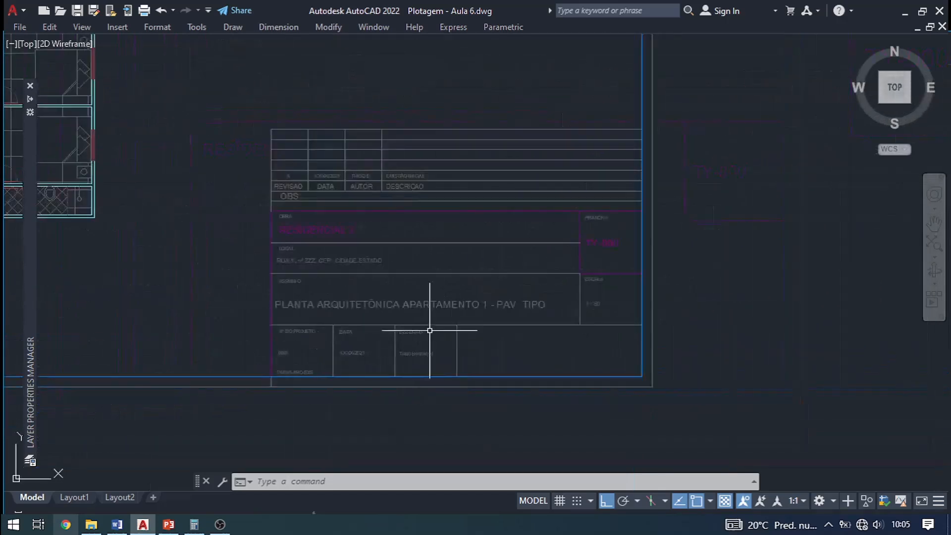
scroll(371, 282, "up", 3)
scroll(385, 247, "up", 1)
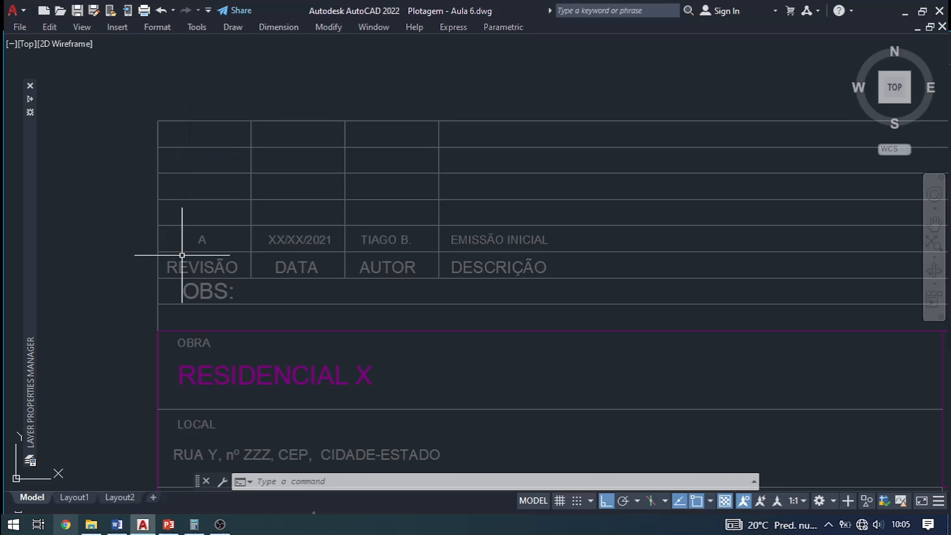
key("Escape")
key("Escape")
key("Escape")
Measure the title block's width along the sheet's outer lower edge, out to the sheet corner.
scroll(577, 215, "down", 4)
middle_click_drag(535, 236, 466, 254)
scroll(476, 262, "up", 2)
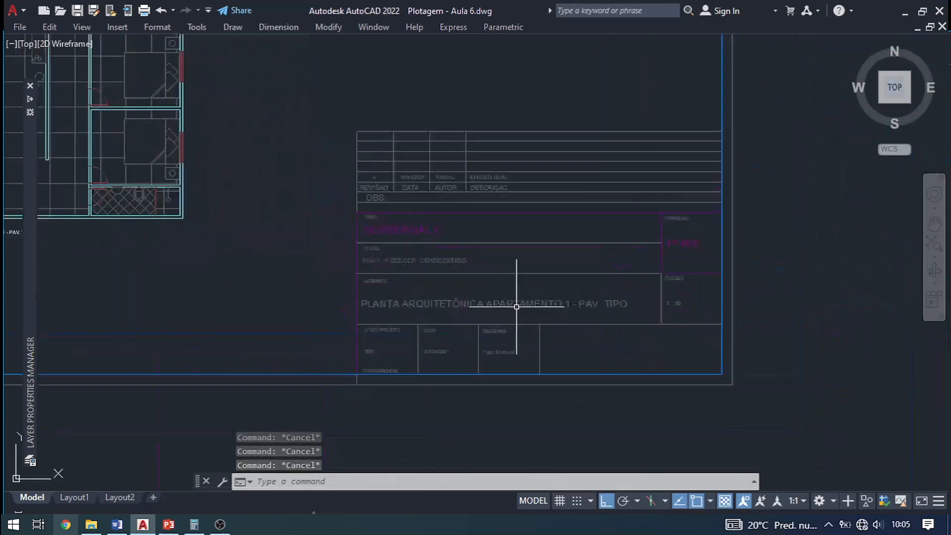
type("dist")
key("Return")
left_click(357, 385)
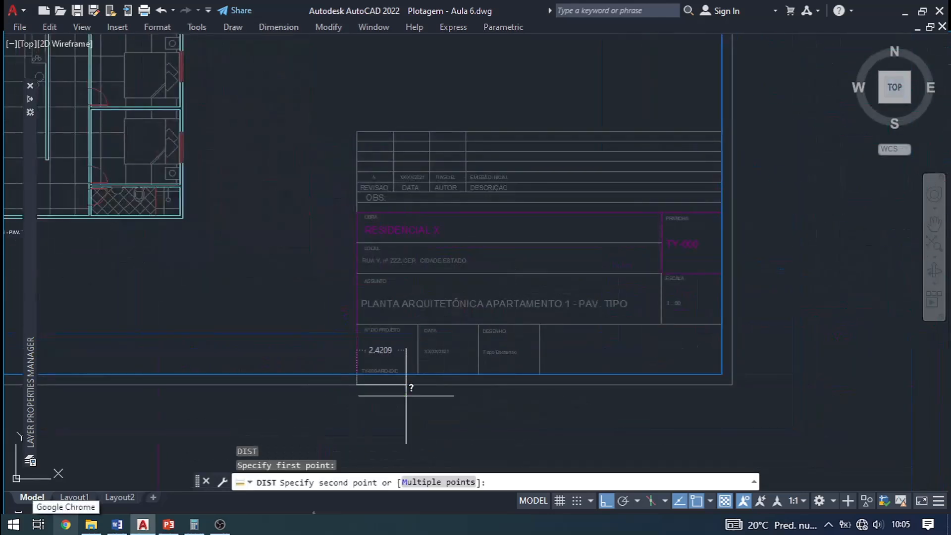
left_click(738, 384)
key("Return")
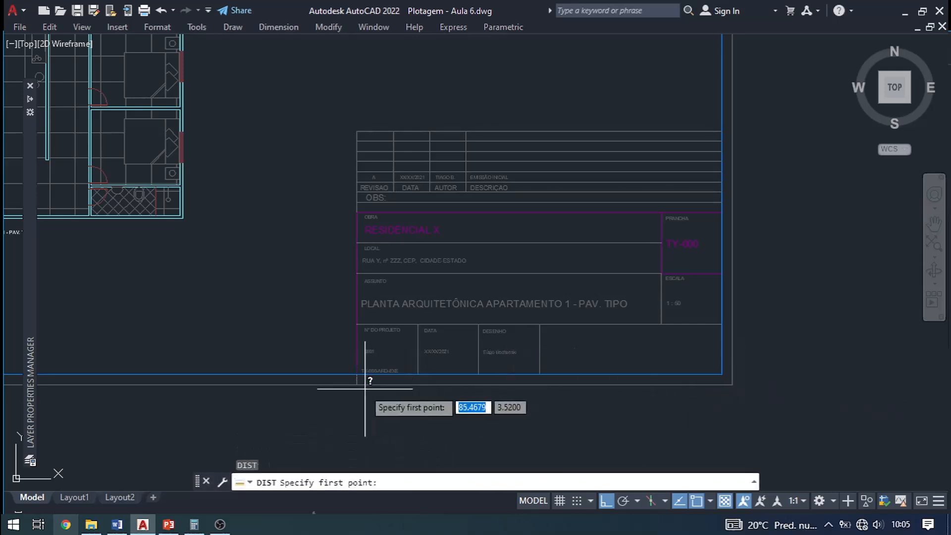
left_click(356, 385)
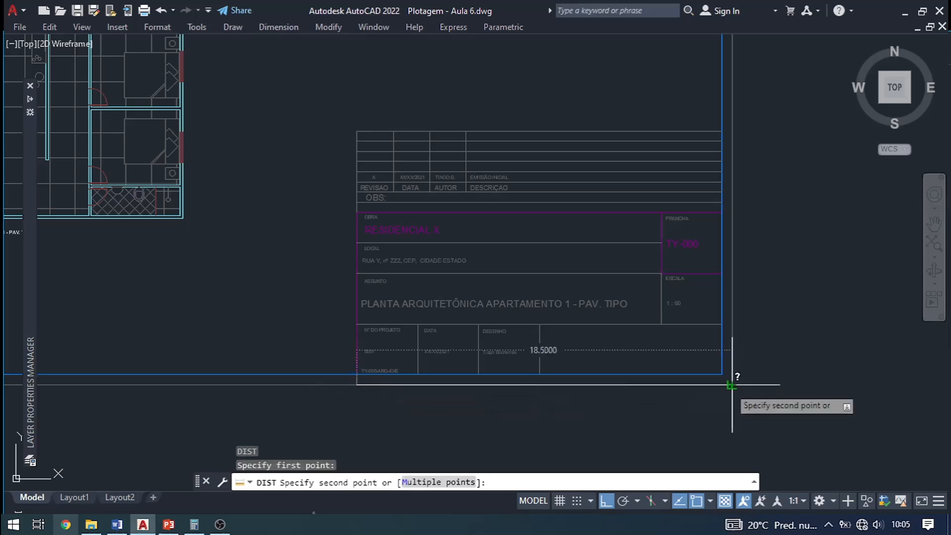
left_click(731, 385)
Examine the full sheet around the floor plan and the title block's scale and sheet number fields.
scroll(729, 387, "down", 4)
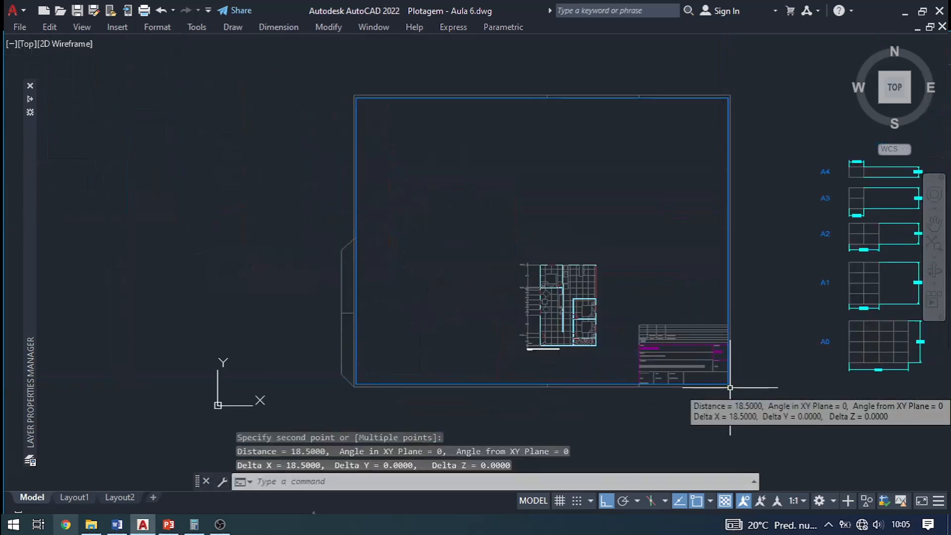
scroll(733, 377, "up", 4)
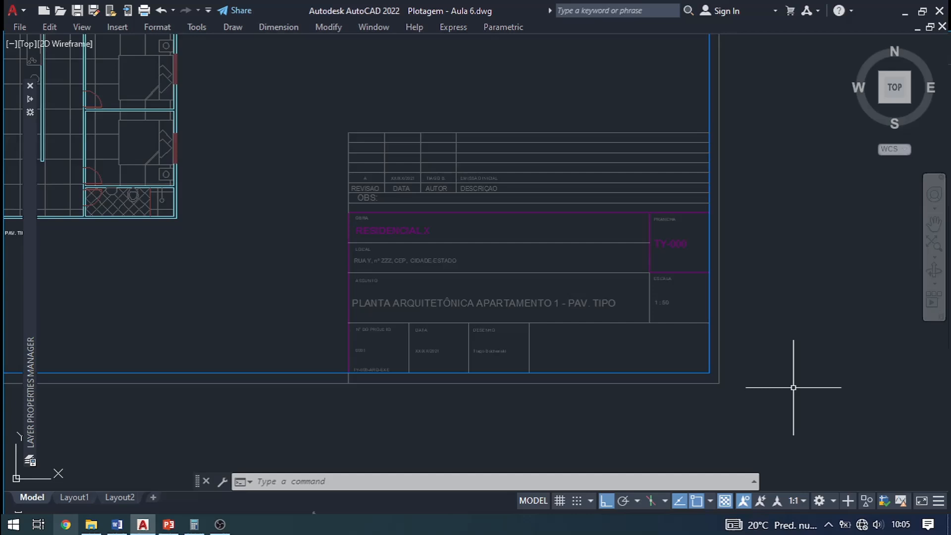
scroll(792, 381, "down", 2)
scroll(243, 294, "up", 6)
scroll(243, 295, "down", 3)
scroll(580, 233, "up", 5)
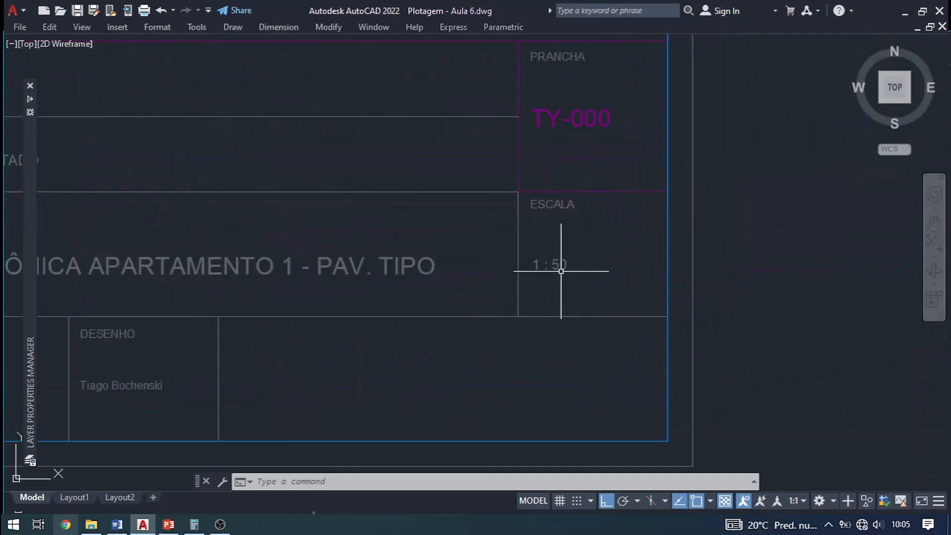
scroll(561, 271, "down", 5)
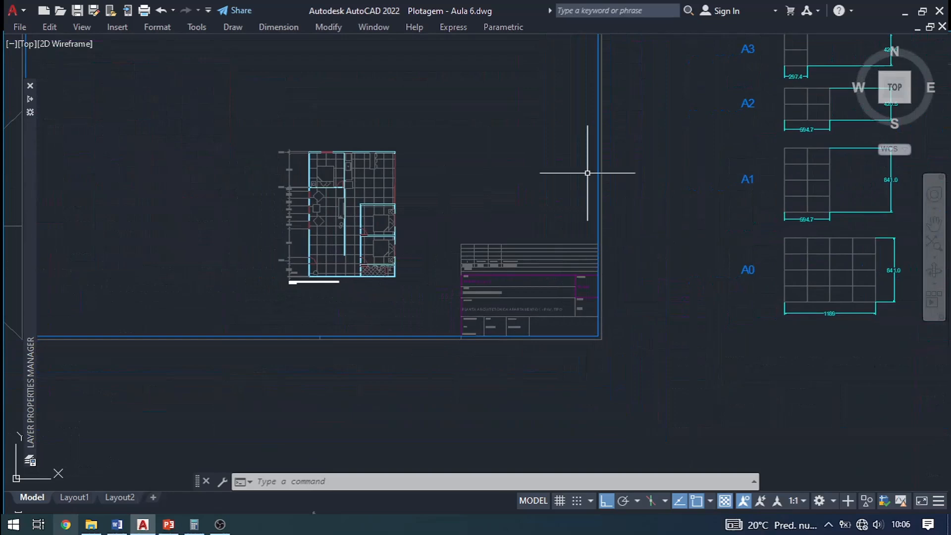
scroll(583, 245, "up", 5)
scroll(583, 244, "down", 3)
scroll(589, 247, "down", 2)
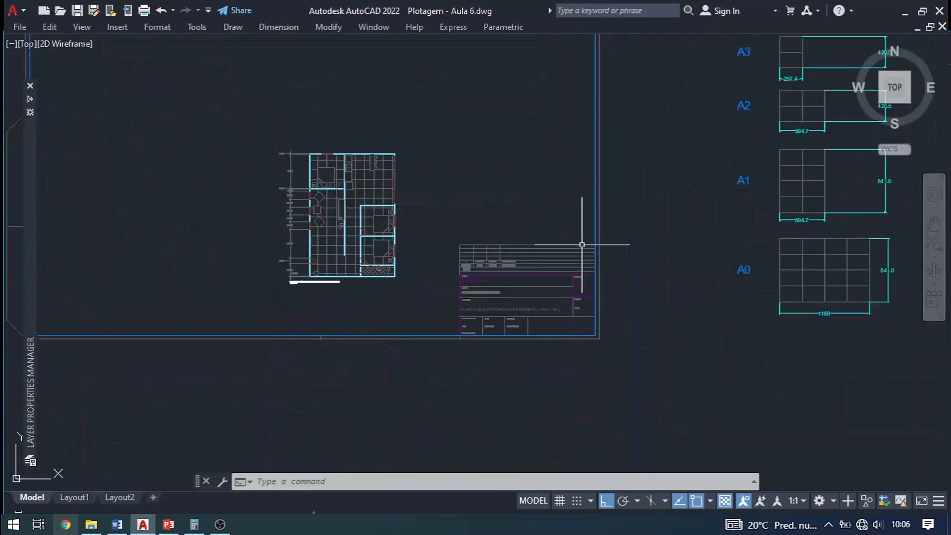
Scale the sheet frame, binding tab and title block by .5 about the frame's outer lower-right corner.
left_click(642, 367)
left_click(434, 217)
scroll(456, 218, "down", 4)
middle_click_drag(497, 169, 547, 247)
left_click(573, 390)
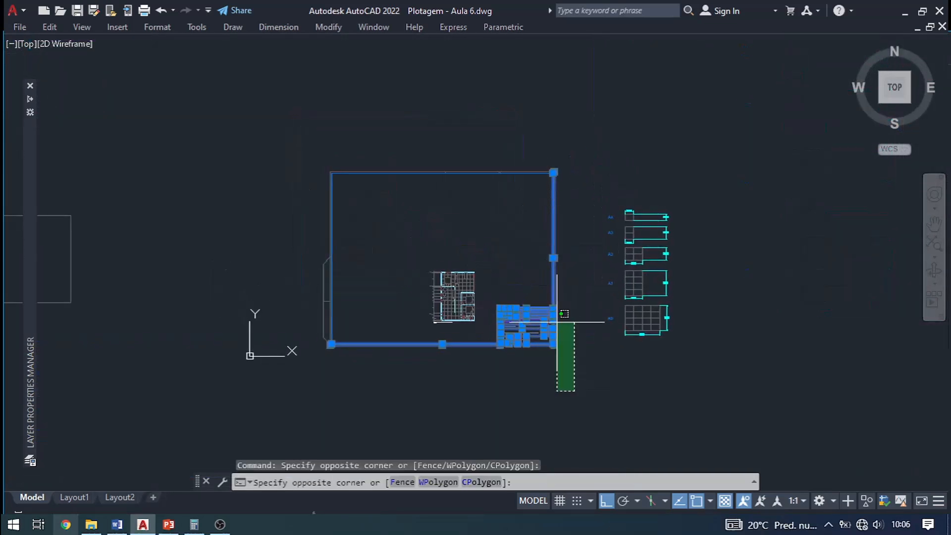
left_click(530, 135)
left_click(576, 126)
left_click(293, 207)
left_click(376, 141)
left_click(285, 356)
scroll(425, 374, "up", 4)
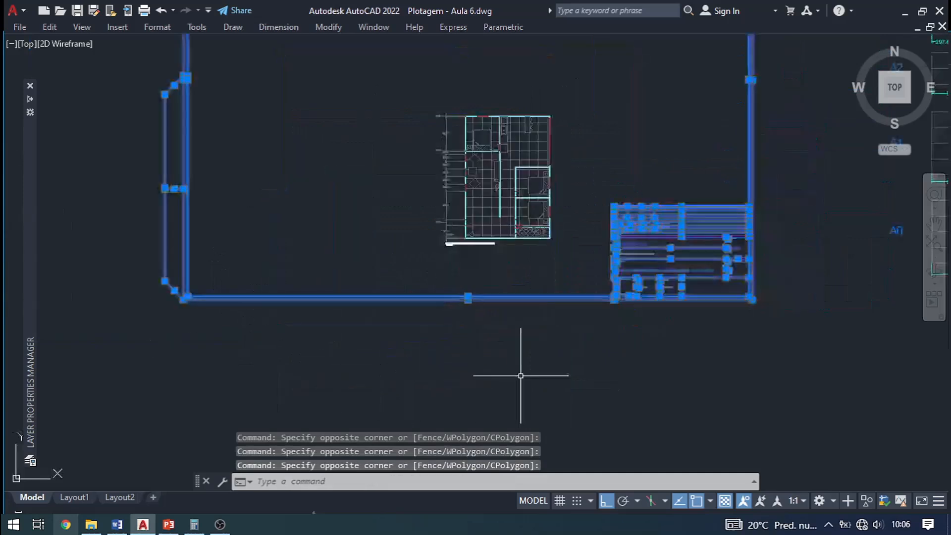
left_click(725, 373)
left_click(150, 238)
middle_click_drag(647, 299, 570, 335)
scroll(697, 341, "up", 2)
type("s")
key("Return")
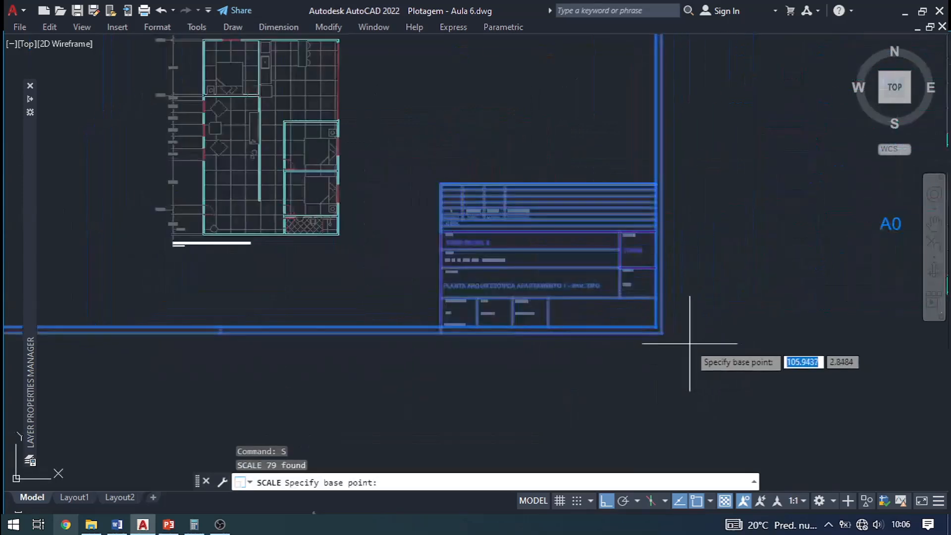
left_click(661, 332)
type(".")
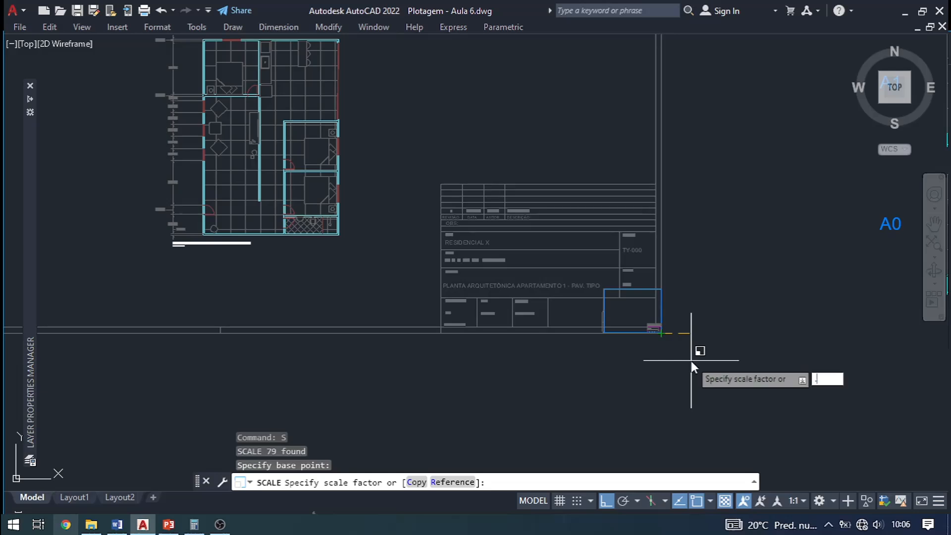
key("Return")
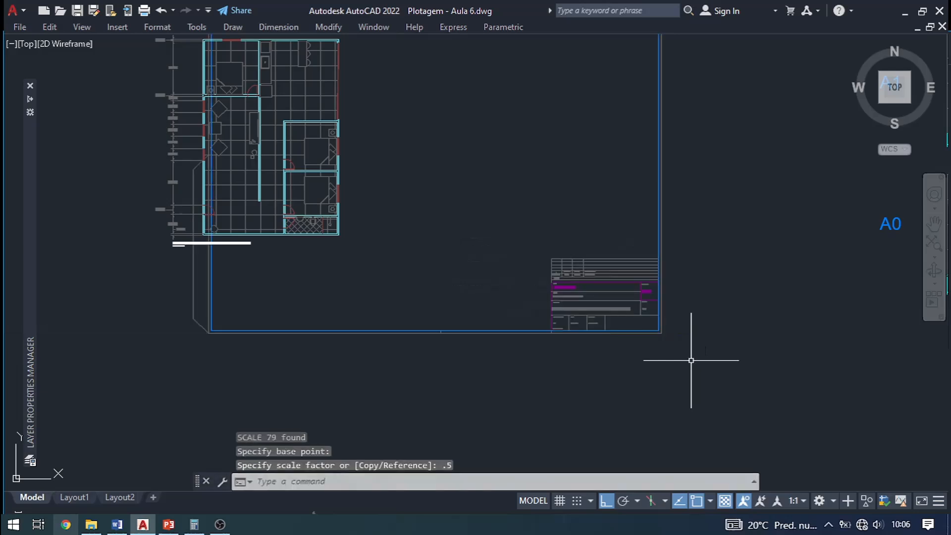
Move the previously selected sheet frame and title block so the frame surrounds the floor plan.
type("m")
key("Return")
type("p")
key("Return")
key("Return")
left_click(786, 403)
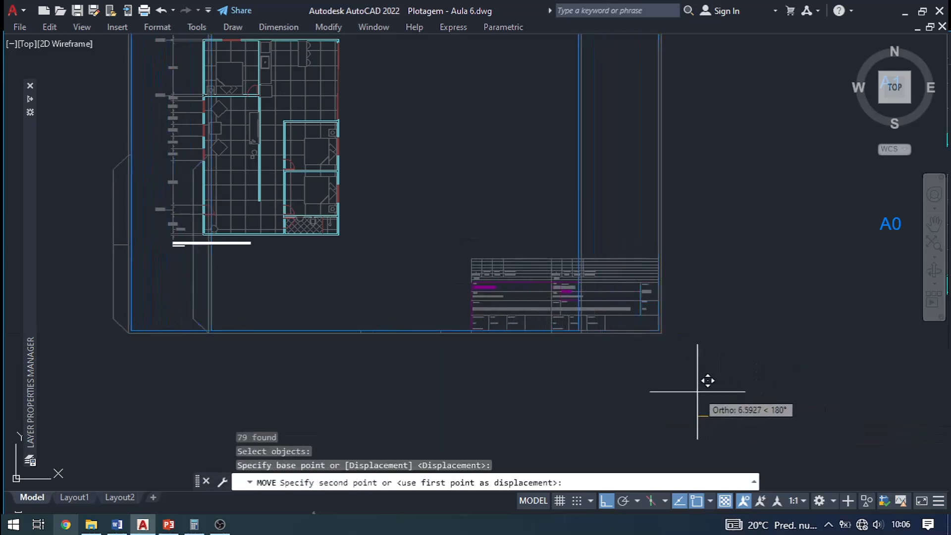
left_click(648, 393, "shift")
middle_click_drag(480, 280, 593, 350)
key("Escape")
middle_click_drag(546, 148, 564, 222)
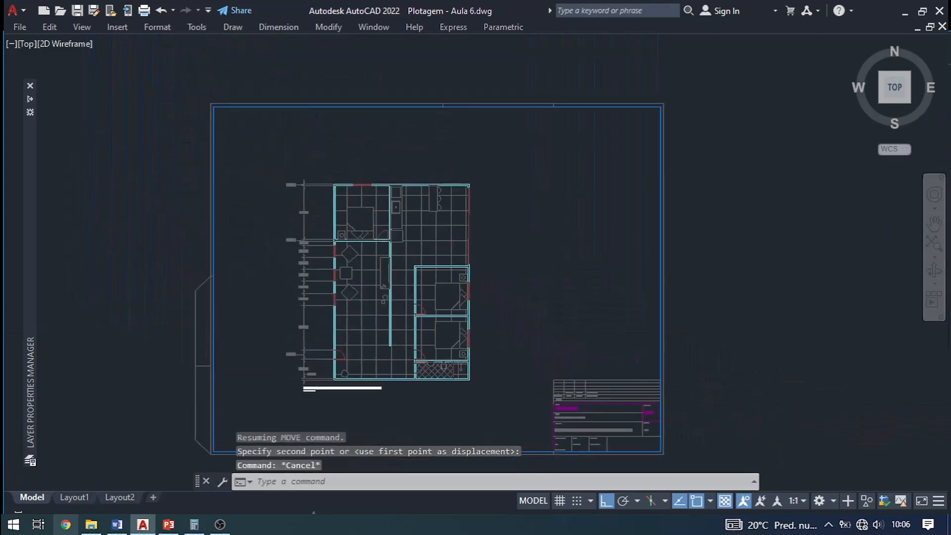
middle_click_drag(259, 130, 259, 124)
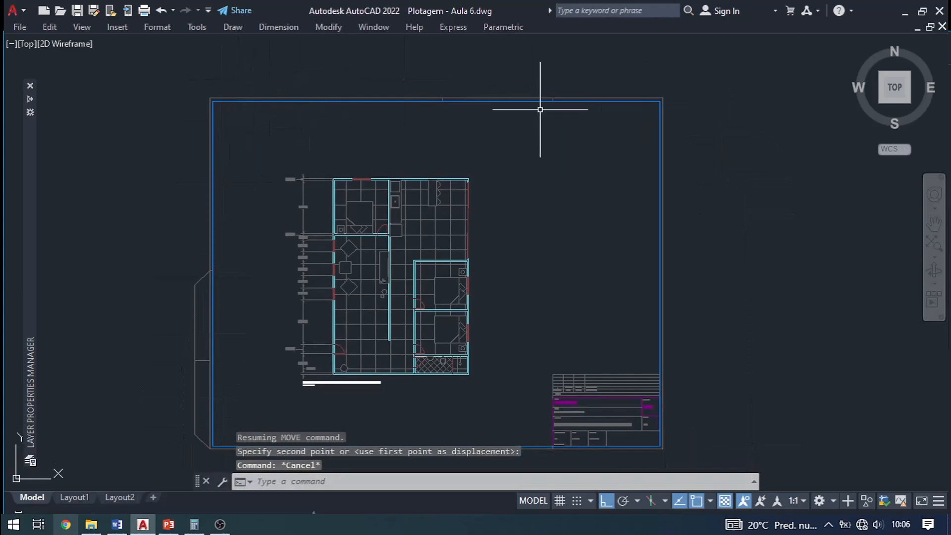
Examine the A4 to A0 paper size diagrams and compare them with the sheet frame around the floor plan.
scroll(537, 111, "down", 4)
scroll(612, 165, "up", 5)
mouse_move(608, 170)
middle_mouse_down()
mouse_move(632, 189)
mouse_move(733, 199)
middle_mouse_up()
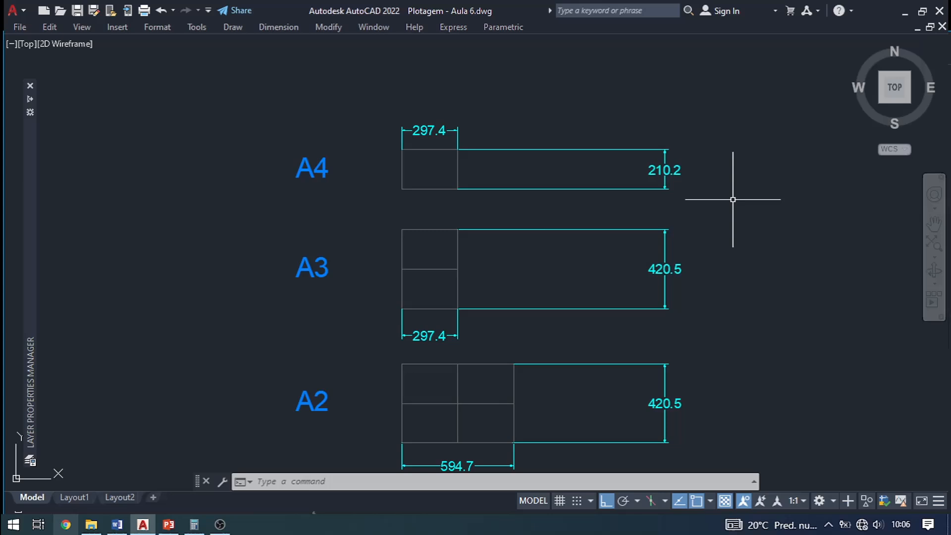
middle_click_drag(518, 292, 526, 110)
middle_click_drag(556, 304, 555, 118)
middle_click_drag(566, 286, 569, 148)
scroll(681, 278, "down", 4)
middle_click_drag(289, 273, 498, 297)
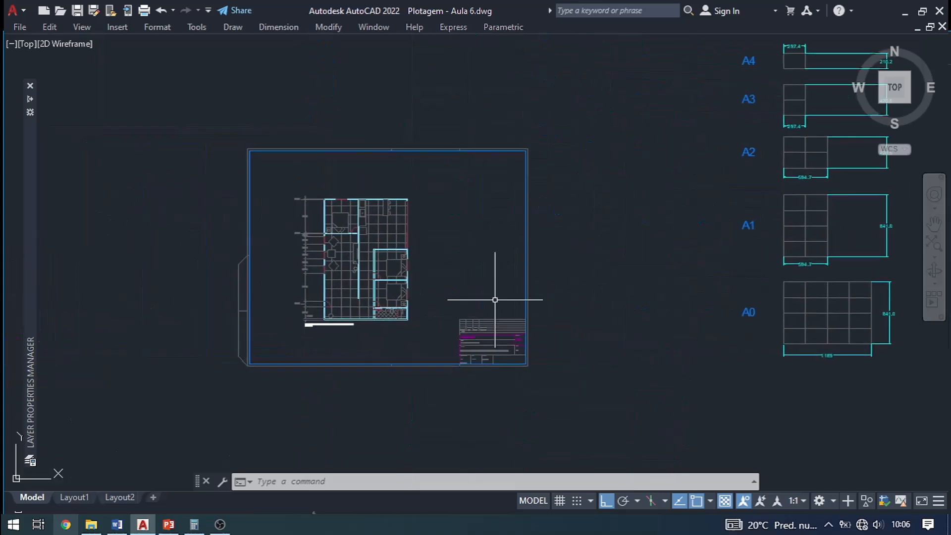
scroll(291, 284, "up", 2)
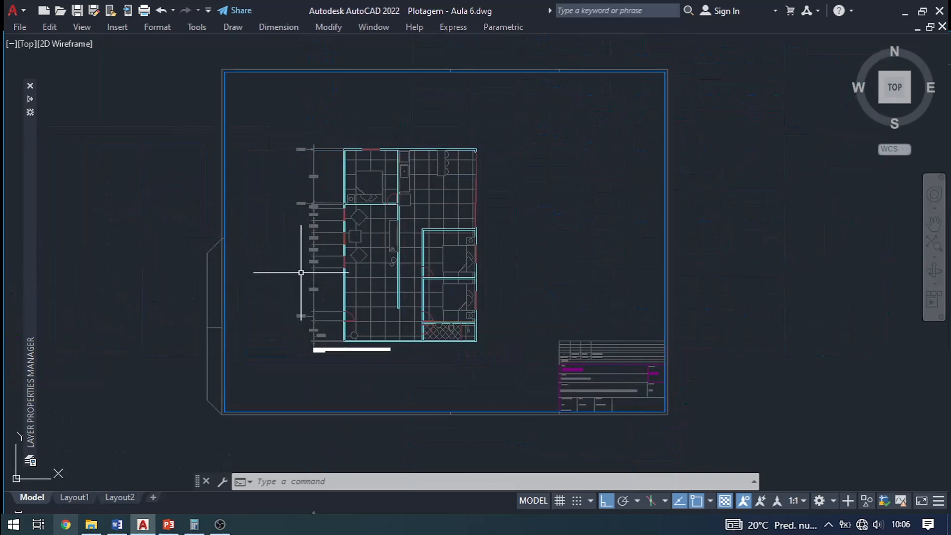
scroll(301, 272, "down", 3)
scroll(399, 312, "up", 2)
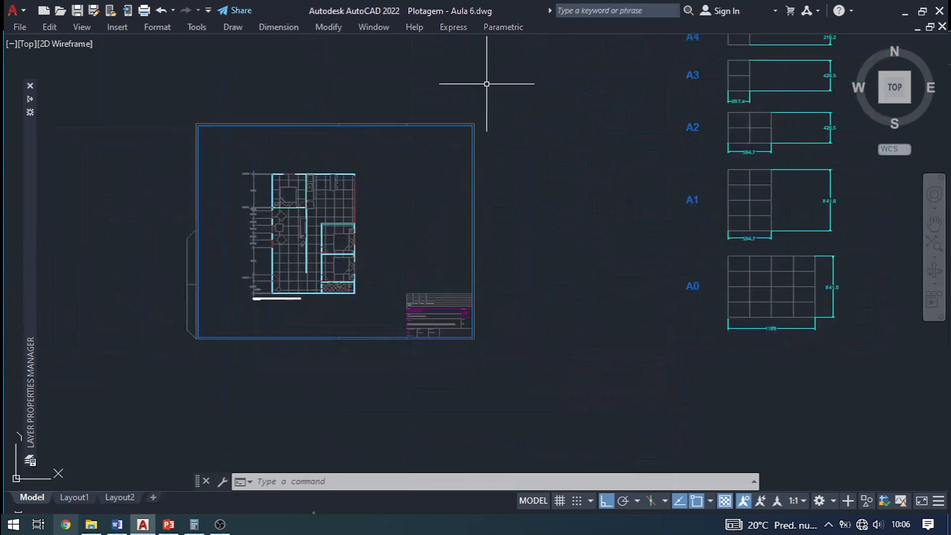
middle_click_drag(512, 130, 515, 163)
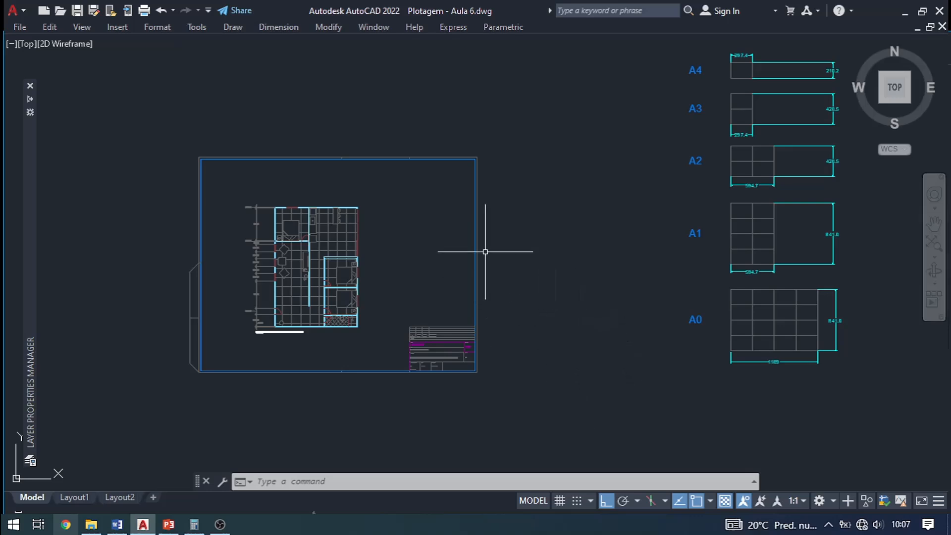
Examine the sheet frame and its title block around the apartment floor plan.
scroll(488, 251, "up", 2)
scroll(511, 250, "down", 2)
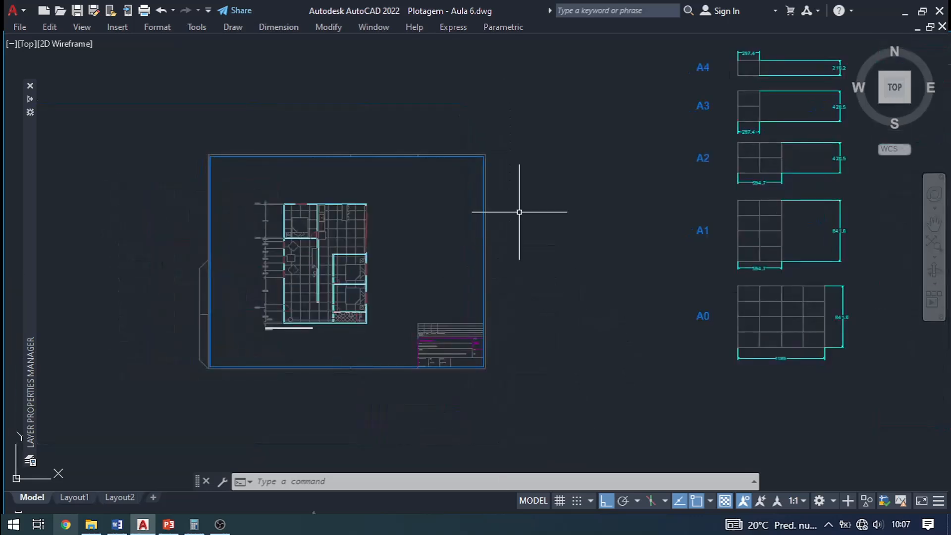
key("Escape")
key("Escape")
key("Escape")
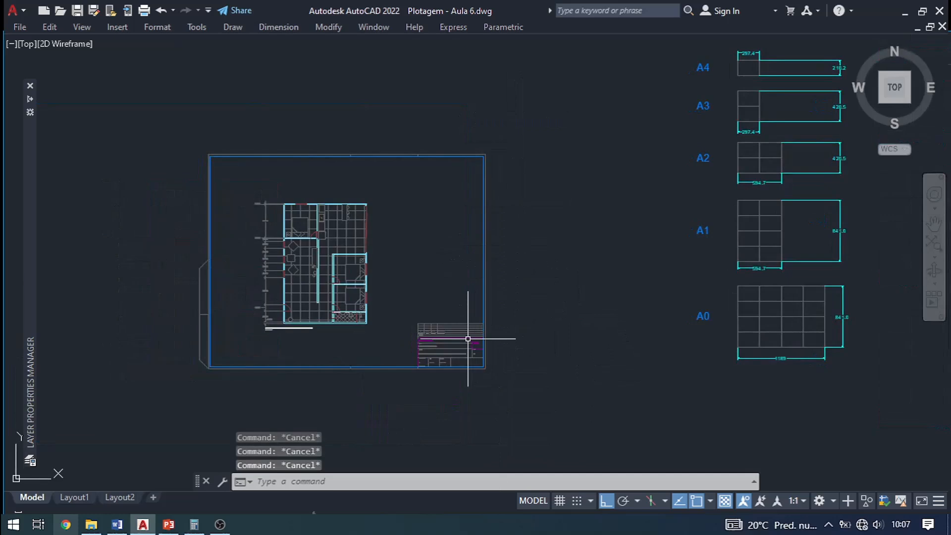
scroll(448, 353, "up", 2)
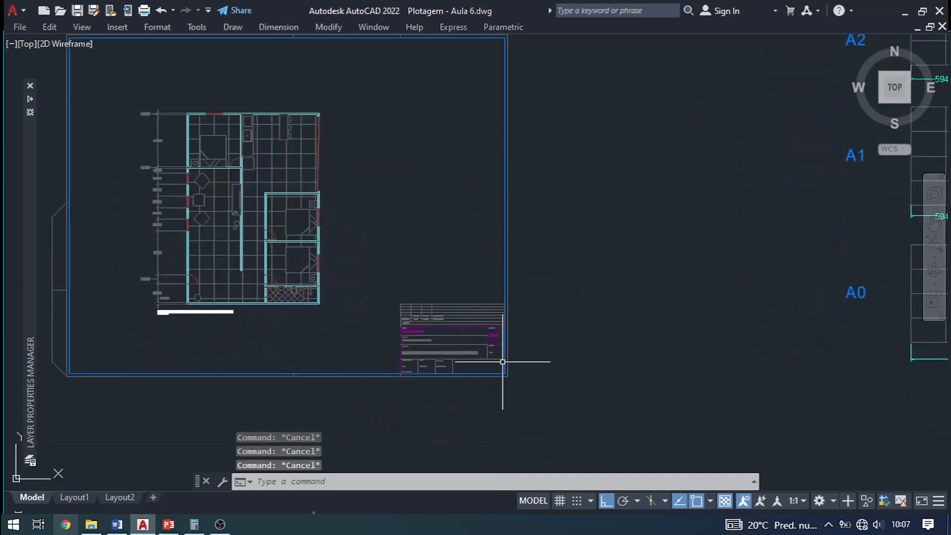
scroll(544, 332, "down", 2)
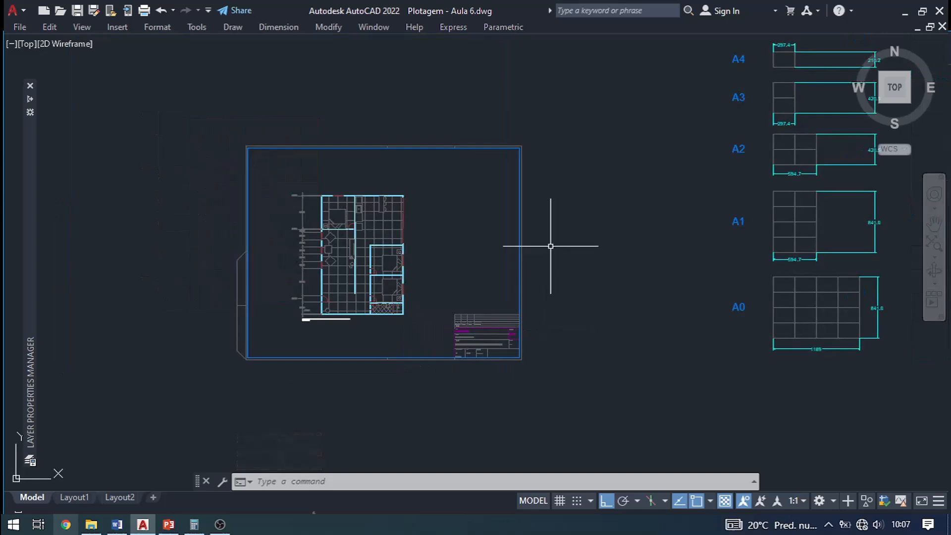
key("Escape")
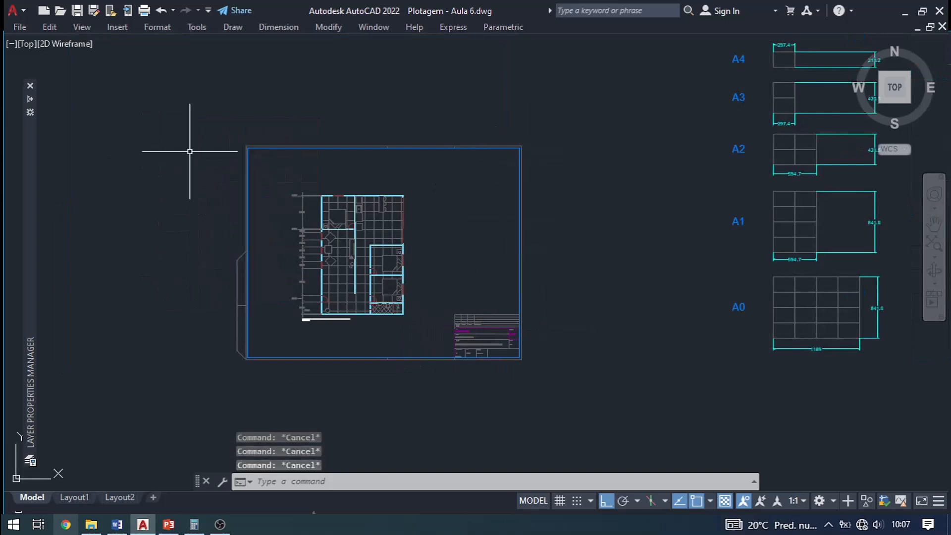
middle_click_drag(568, 278, 599, 273)
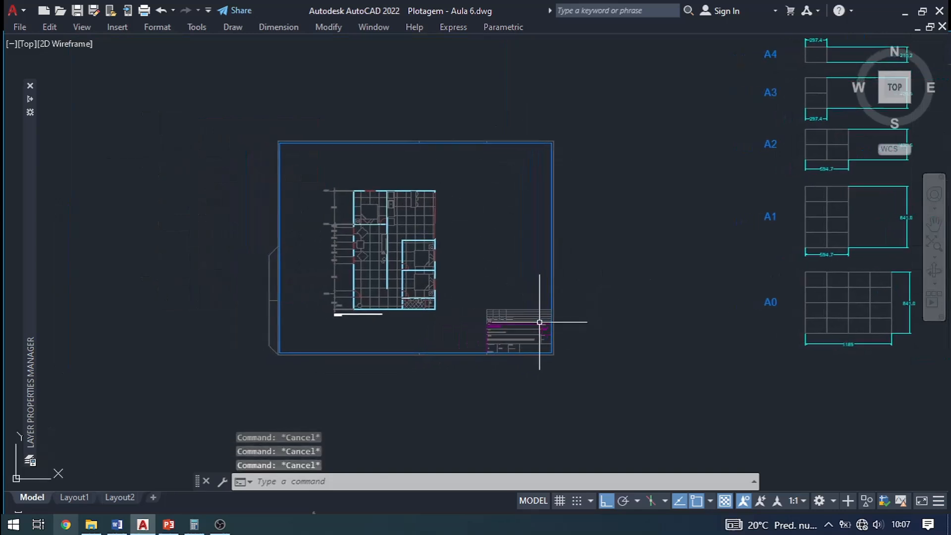
middle_click_drag(610, 199, 554, 237)
scroll(511, 411, "up", 3)
scroll(503, 414, "down", 3)
Examine the dimensions of the A4, A3, A2, A1 and A0 paper size diagrams in turn.
middle_click_drag(563, 329, 259, 366)
scroll(460, 107, "up", 5)
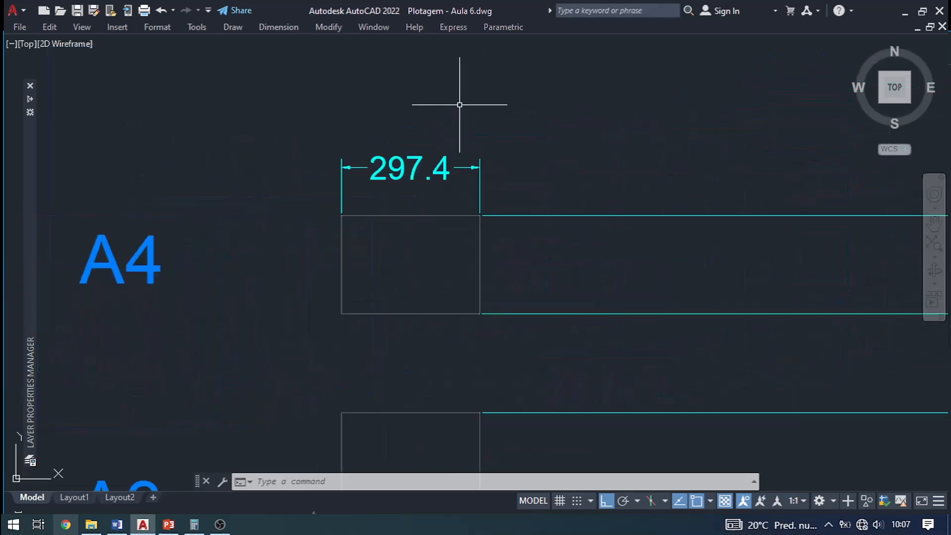
scroll(460, 134, "down", 3)
scroll(436, 151, "up", 2)
middle_click_drag(436, 151, 399, 173)
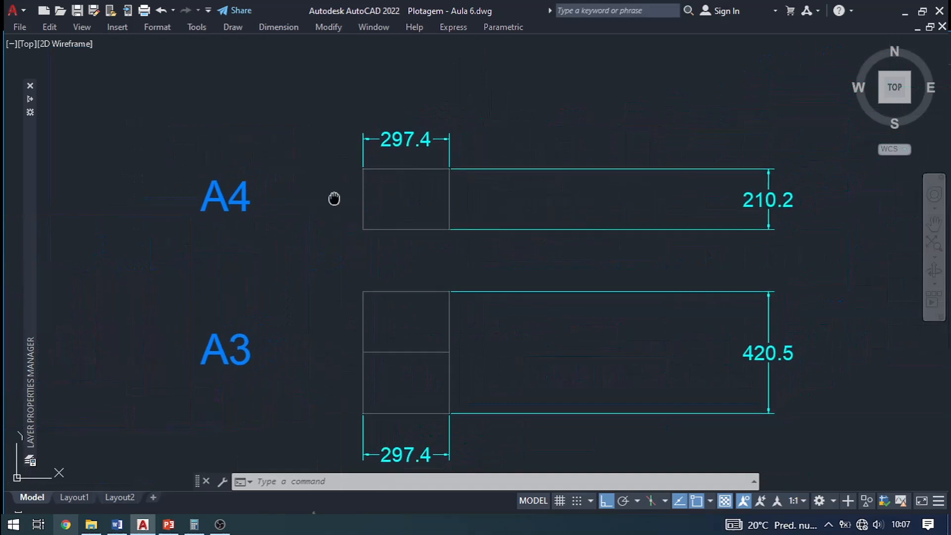
middle_click_drag(280, 194, 295, 128)
middle_click_drag(480, 300, 452, 261)
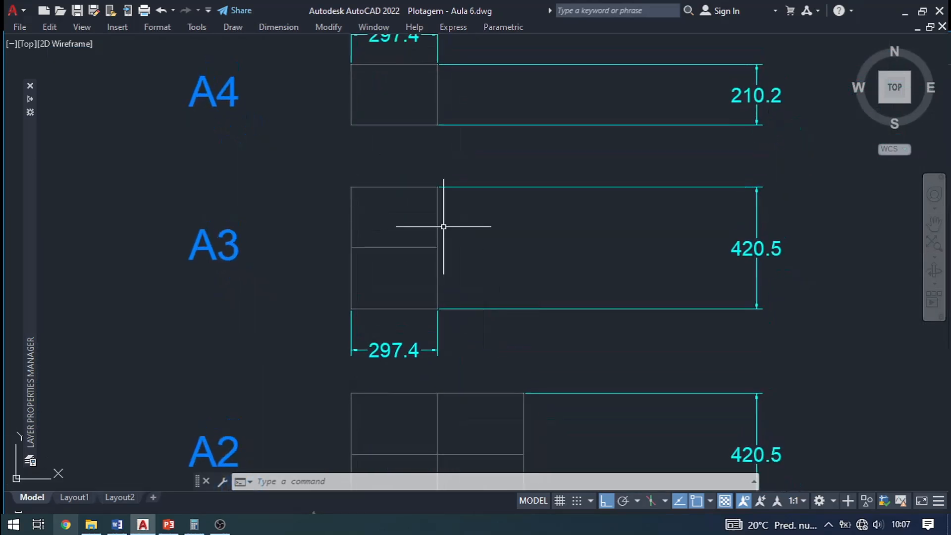
middle_click_drag(462, 341, 511, 125)
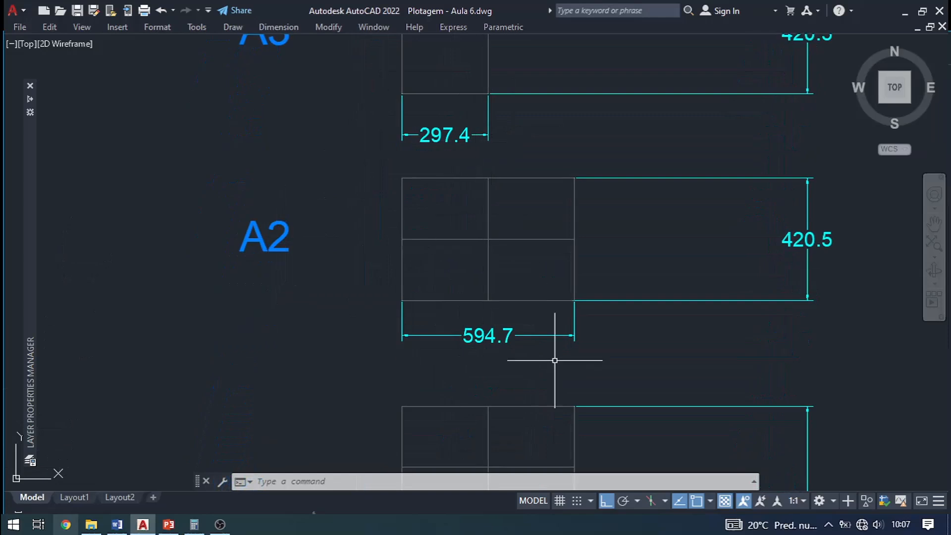
scroll(527, 132, "down", 3)
middle_click_drag(549, 316, 529, 184)
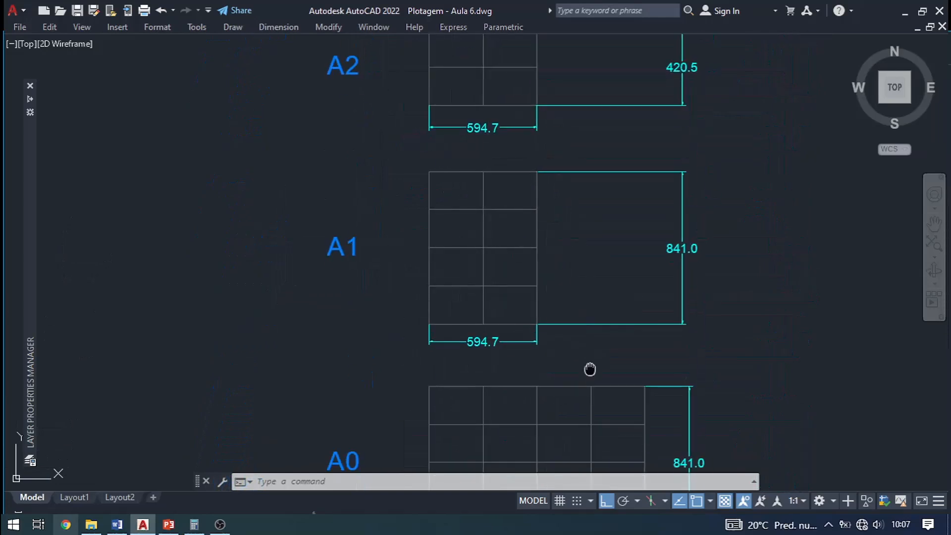
middle_click_drag(589, 345, 595, 142)
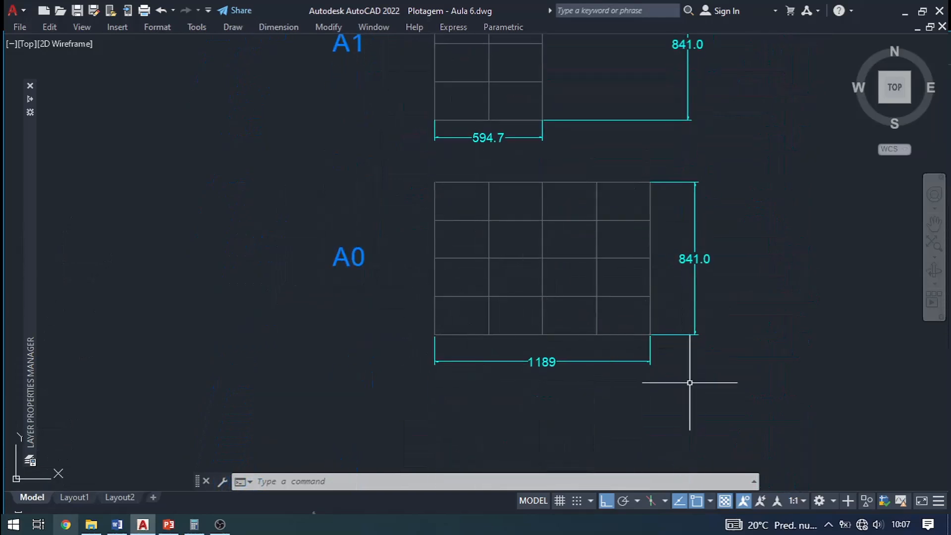
middle_click_drag(674, 255, 634, 350)
Review the A4 and A3 diagrams again and compare their sizes with the larger formats and the sheet frame.
left_click_drag(0, 0, 0, 0)
scroll(577, 367, "down", 4)
middle_click_drag(565, 209, 538, 318)
scroll(516, 235, "up", 6)
middle_click_drag(456, 200, 473, 279)
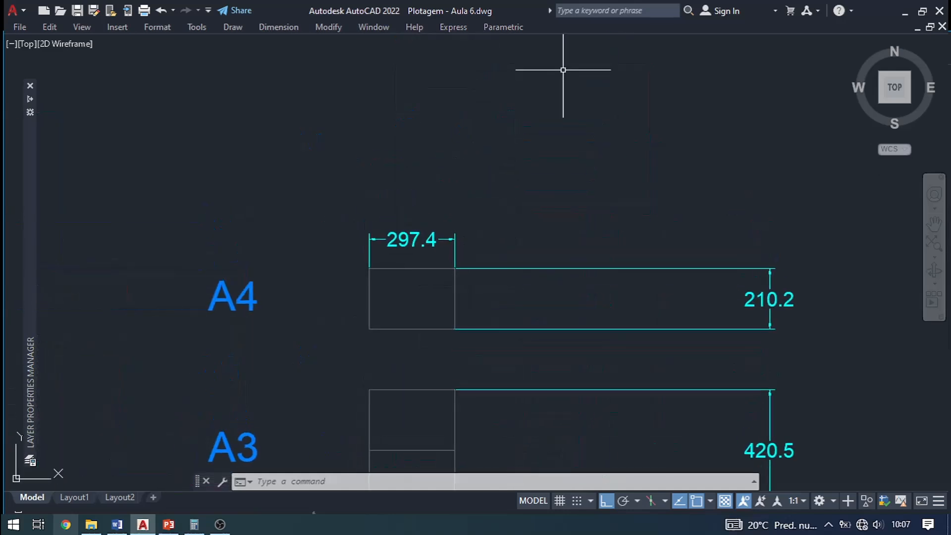
scroll(557, 112, "down", 2)
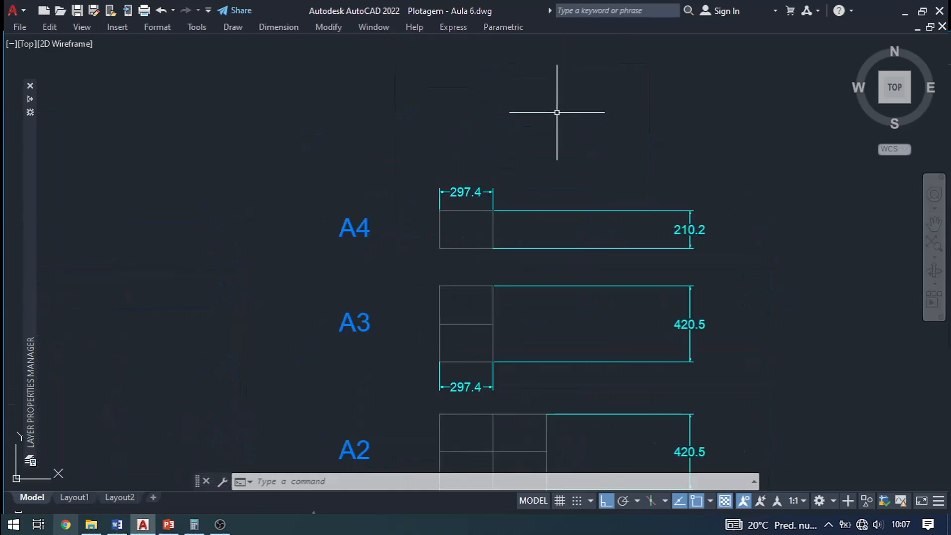
scroll(556, 113, "down", 2)
scroll(499, 195, "up", 4)
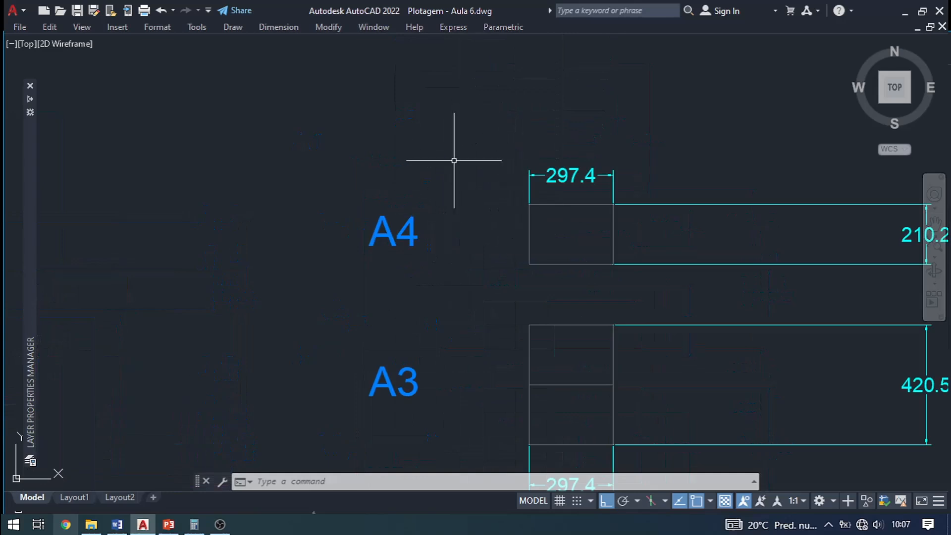
scroll(456, 156, "down", 5)
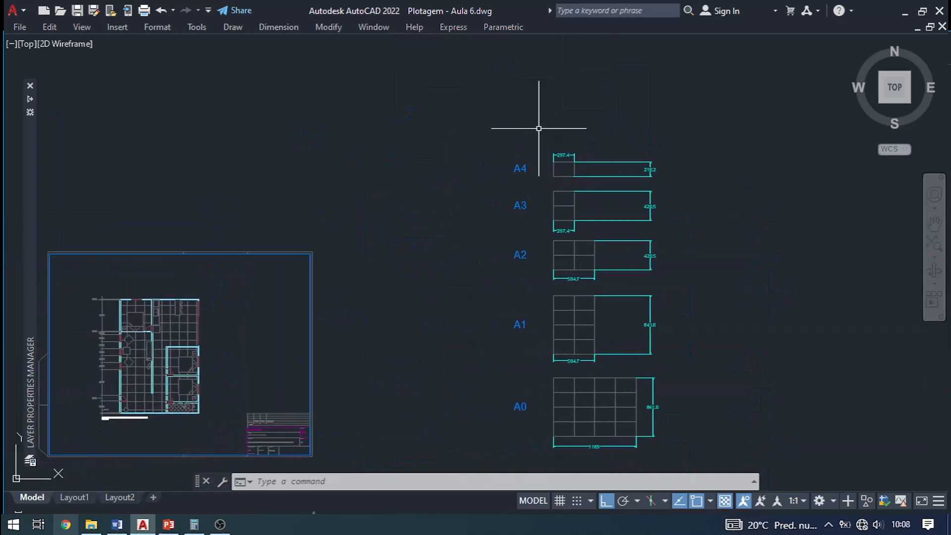
scroll(559, 134, "up", 4)
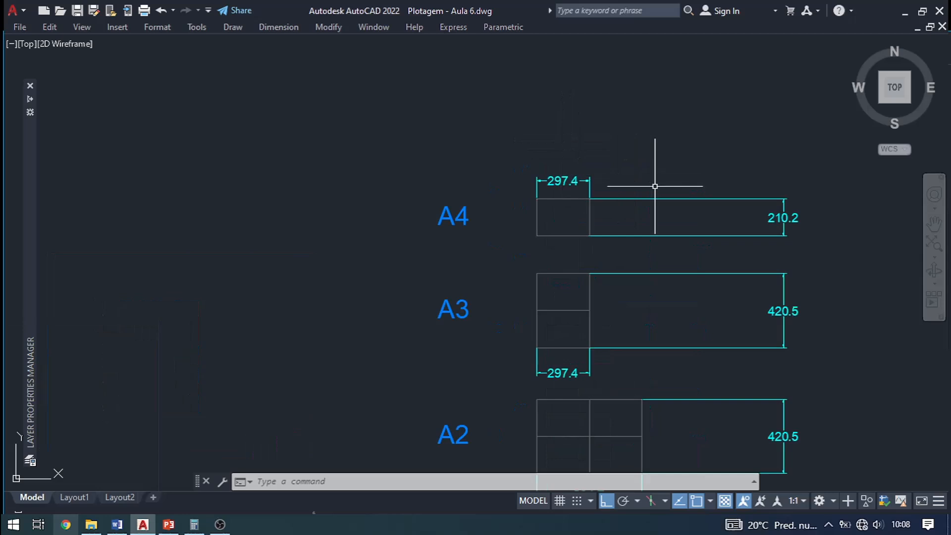
scroll(655, 186, "down", 4)
scroll(641, 148, "up", 4)
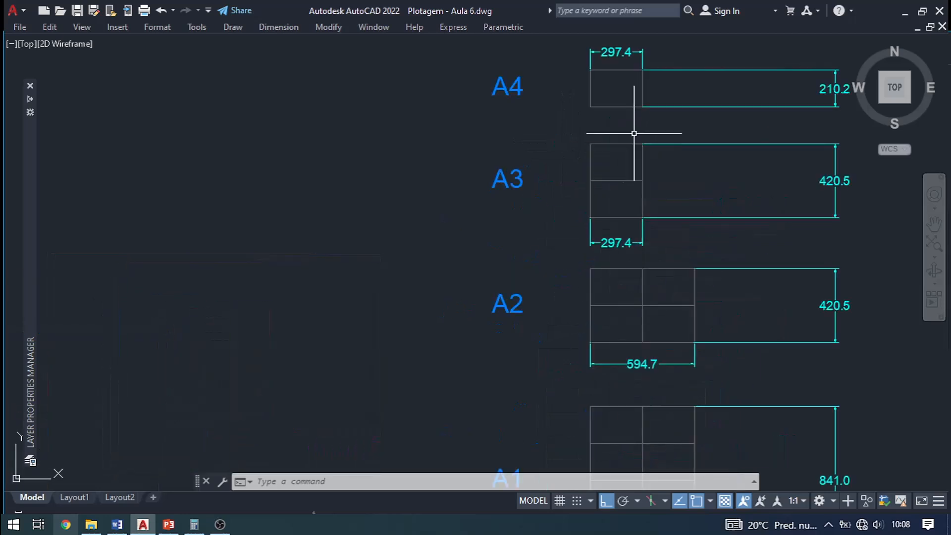
middle_click_drag(728, 178, 626, 201)
scroll(650, 215, "down", 2)
mouse_move(306, 326)
middle_mouse_down()
mouse_move(416, 274)
mouse_move(634, 144)
middle_mouse_up()
middle_click_drag(558, 173, 245, 237)
Draw a short horizontal and a short vertical guide line from the sheet frame's outer lower-right corner.
scroll(688, 87, "up", 2)
scroll(612, 140, "down", 4)
type("l")
key("Return")
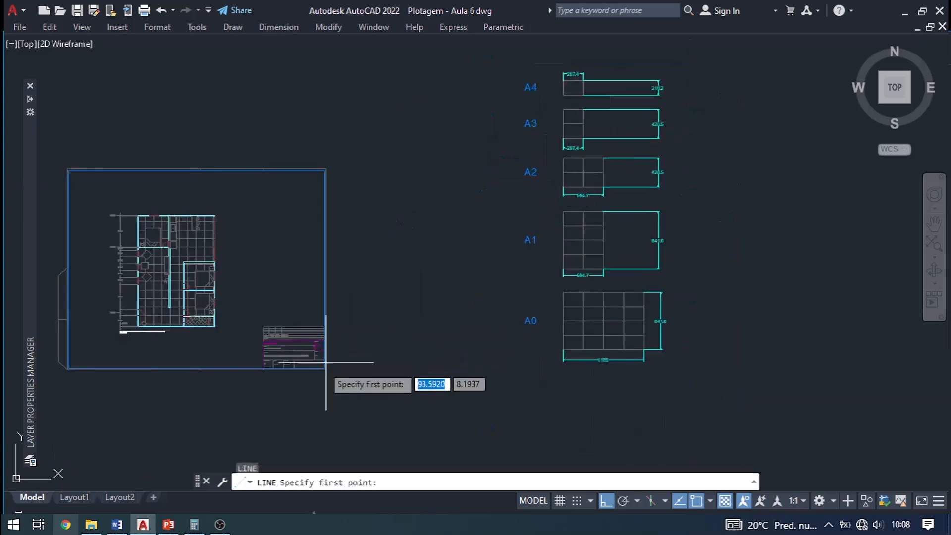
scroll(317, 351, "up", 5)
left_click(349, 345)
left_click(477, 348)
key("Escape")
key("Return")
left_click(349, 346)
left_click(351, 424)
key("Escape")
key("ctrl+z")
key("ctrl+z")
key("ctrl+z")
key("Escape")
Move the horizontal guide line straight up by 29.7 from the frame's lower-right corner.
scroll(612, 218, "up", 6)
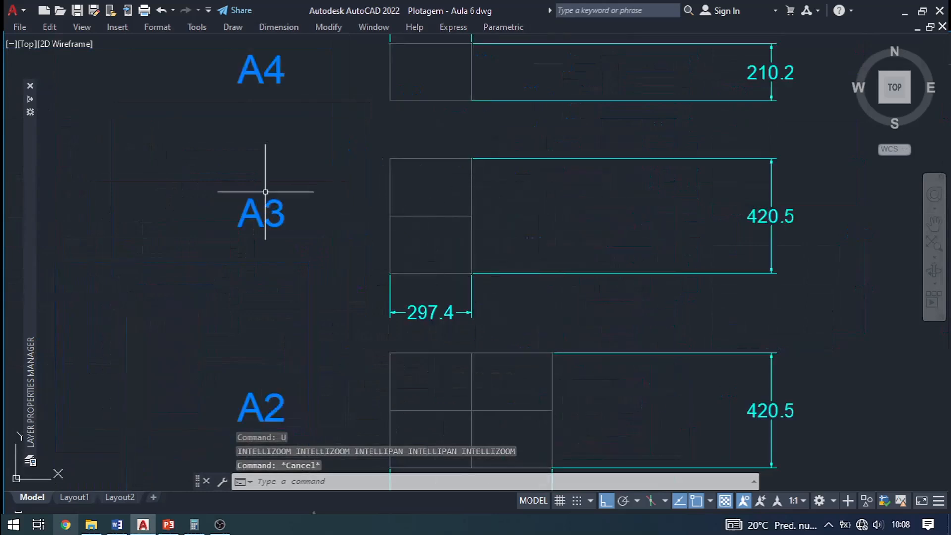
scroll(470, 200, "down", 6)
middle_click_drag(363, 363, 455, 255)
scroll(342, 331, "up", 4)
left_click(354, 307)
left_click(329, 342)
scroll(338, 329, "down", 2)
type("m")
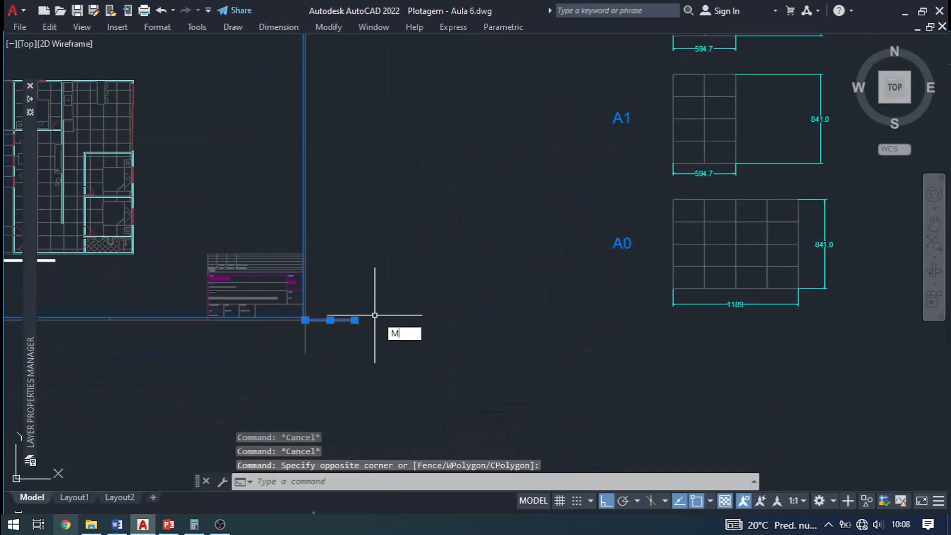
key("space")
left_click(387, 314)
middle_click_drag(437, 197, 447, 207)
type("29")
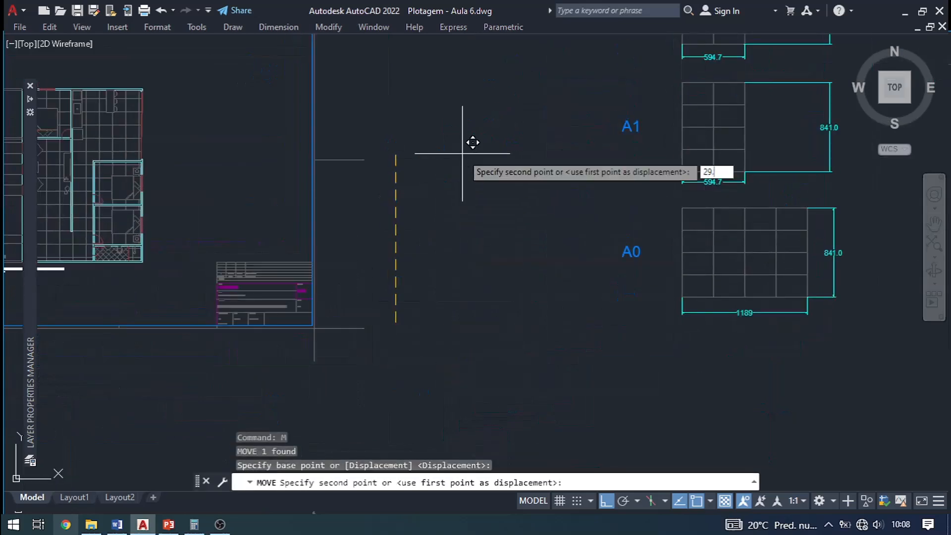
key("BackSpace")
key("Return")
Move the vertical guide line 42 to the left of the frame's lower-right corner.
scroll(595, 102, "up", 2)
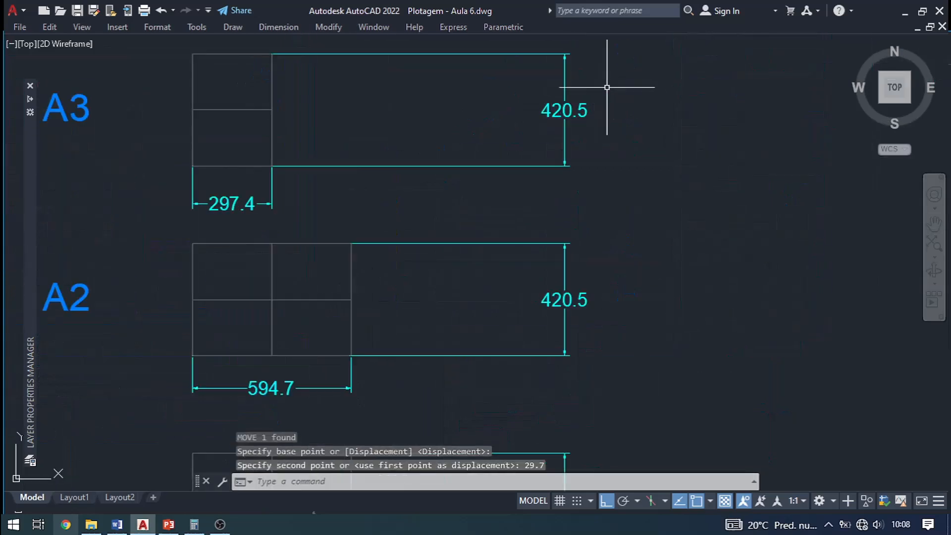
scroll(606, 88, "down", 4)
scroll(400, 239, "up", 2)
left_click(415, 262)
left_click(367, 281)
type("m")
key("space")
left_click(632, 306)
type("42")
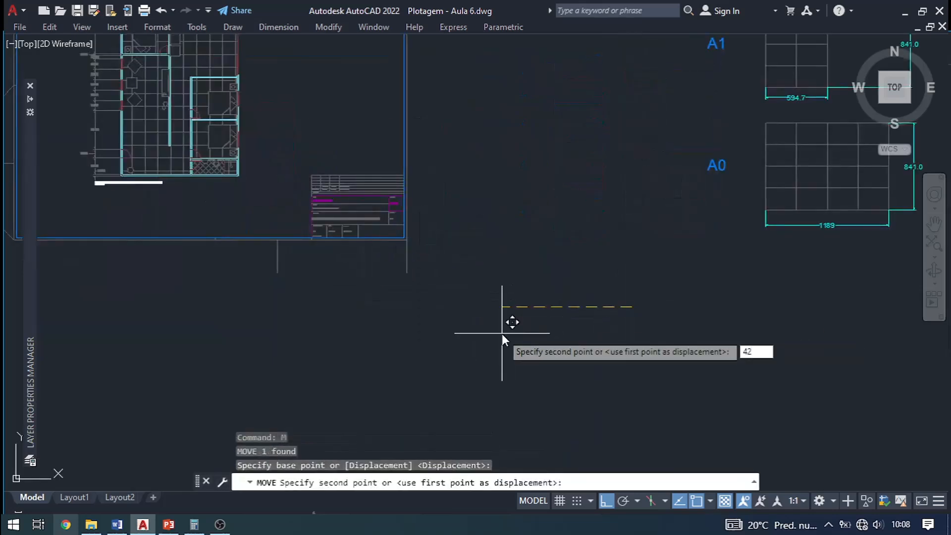
key("Return")
key("Escape")
Stretch the frame's left side and binding tab so the tab's outer edge aligns with the vertical guide line.
scroll(501, 333, "down", 5)
scroll(376, 268, "up", 4)
type("s")
key("space")
left_click(408, 165)
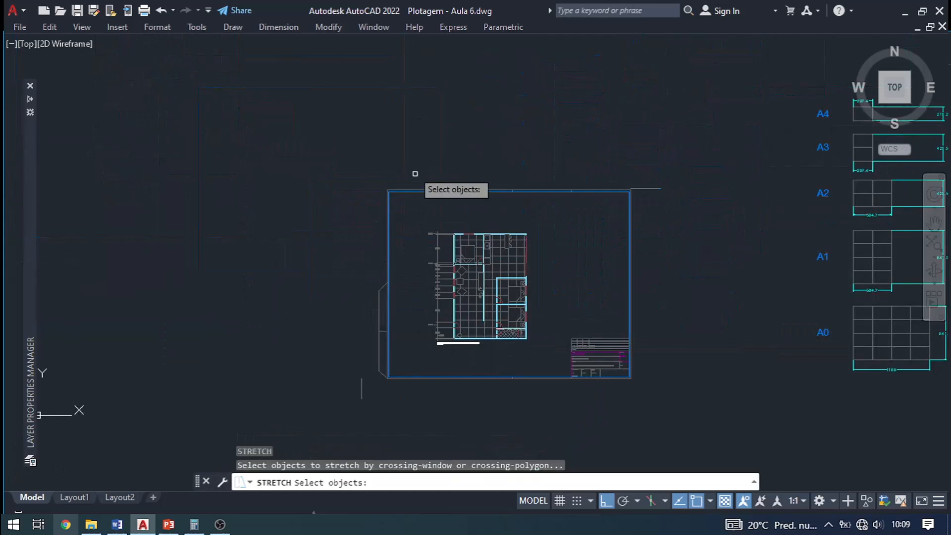
left_click(371, 404)
scroll(371, 403, "up", 3)
key("space")
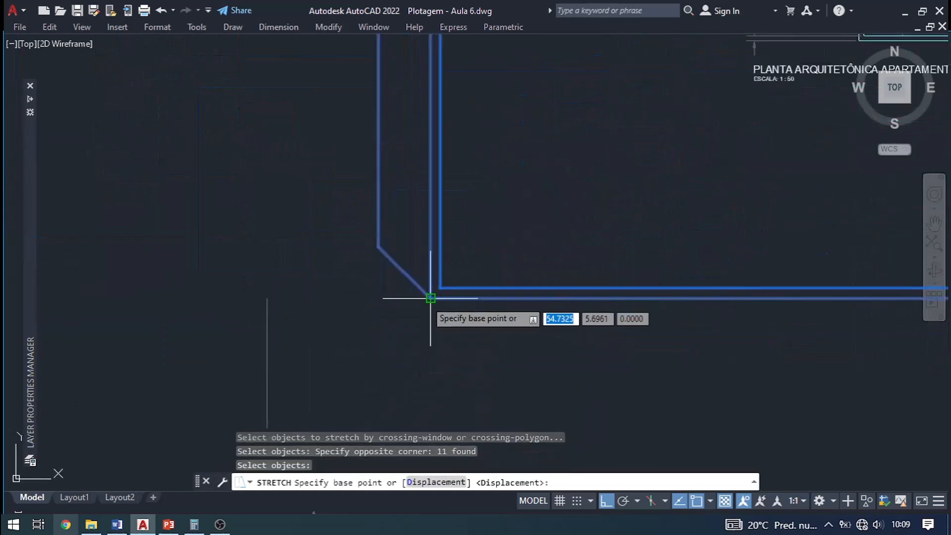
left_click(379, 247)
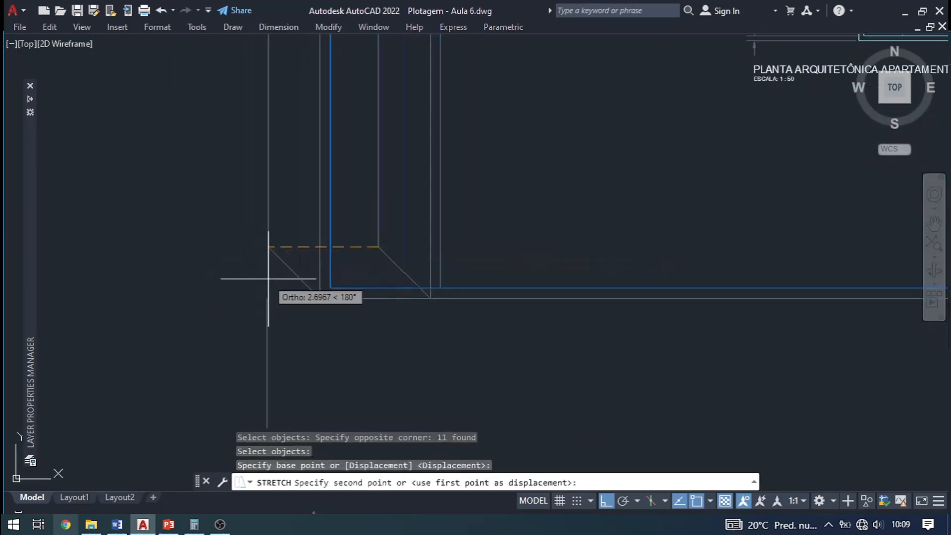
left_click(267, 296)
scroll(282, 236, "down", 3)
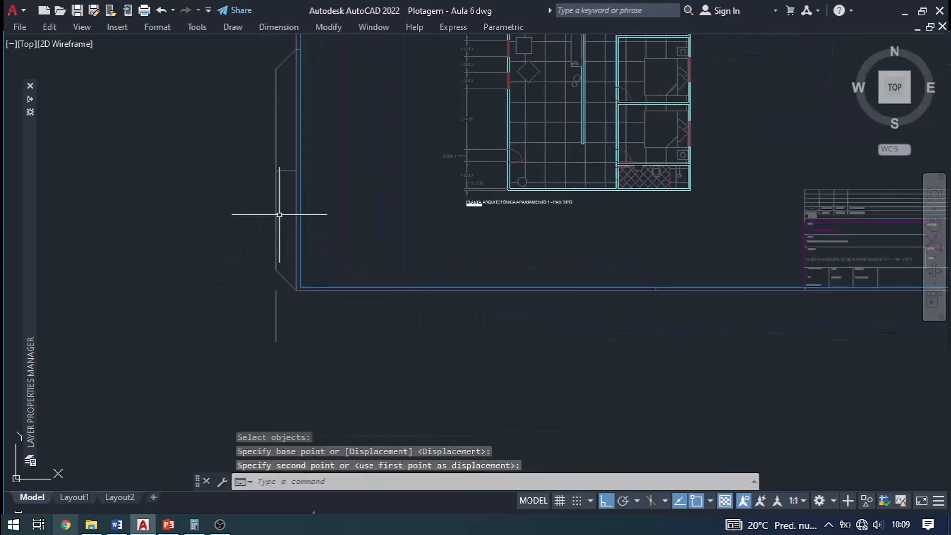
scroll(281, 312, "up", 2)
scroll(266, 208, "down", 6)
middle_click_drag(444, 171, 425, 288)
scroll(472, 184, "up", 2)
type("s")
key("Return")
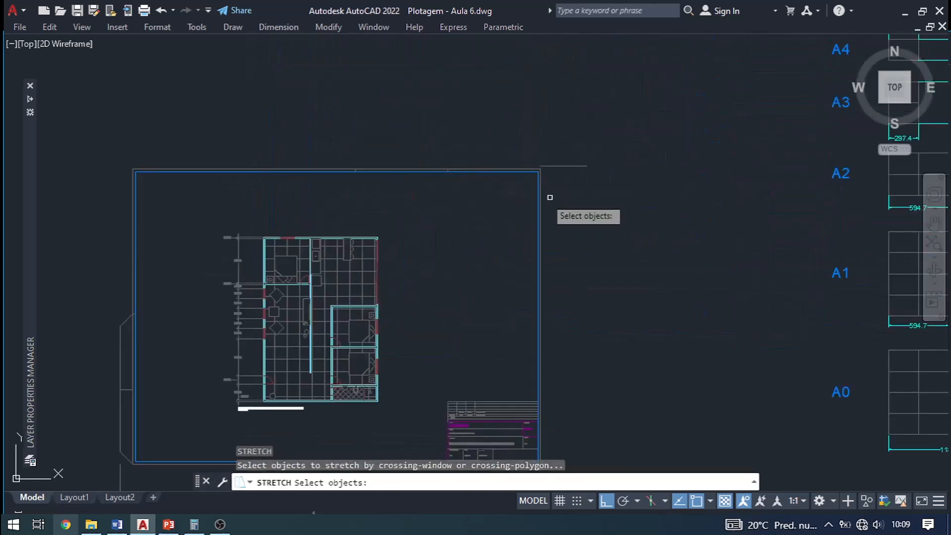
left_click(562, 201)
left_click(212, 187)
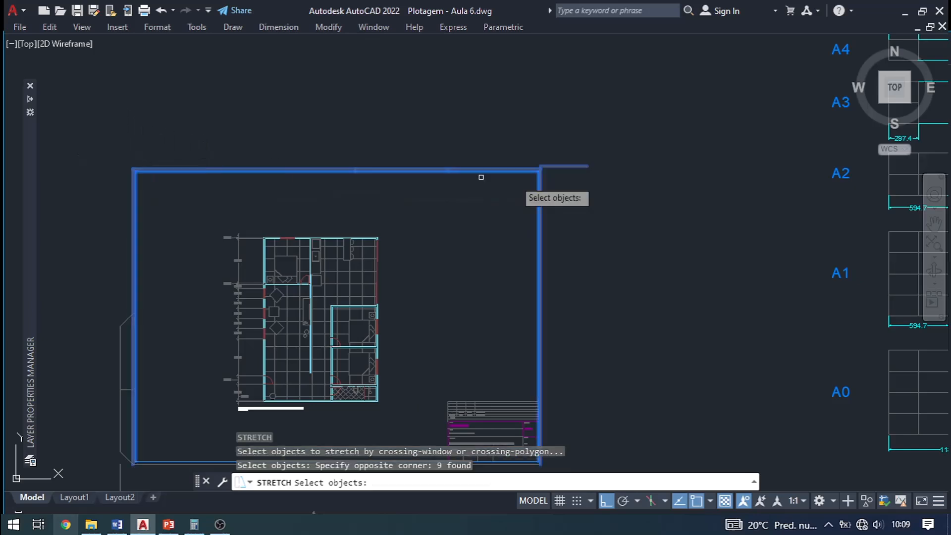
scroll(568, 137, "up", 2)
key("Escape")
key("Escape")
key("Escape")
scroll(570, 188, "down", 2)
Stretch the frame's upper edges to the horizontal guide line, leaving the guide itself out of the selection.
type("STRETCH")
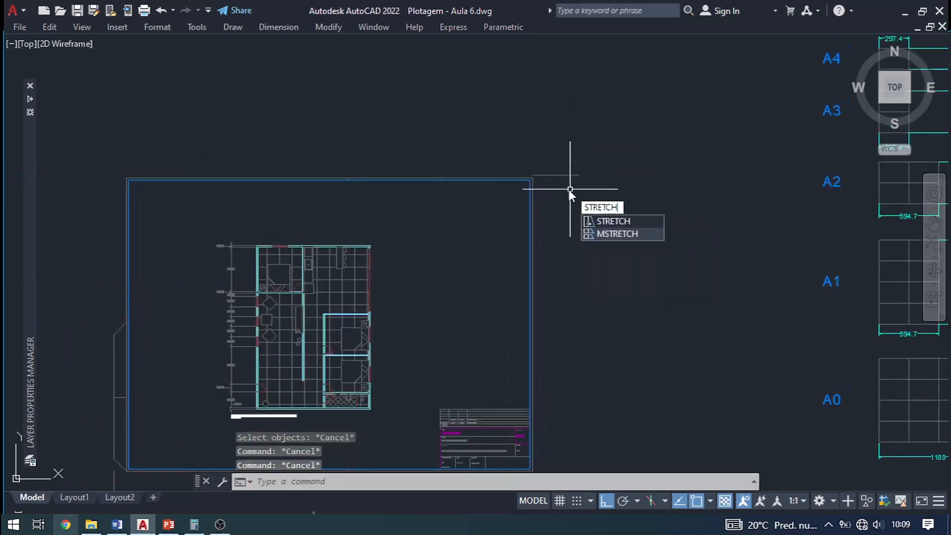
key("Return")
left_click(563, 197)
left_click(111, 139)
scroll(549, 177, "up", 2)
left_click(615, 157, "shift")
left_click(545, 226, "shift")
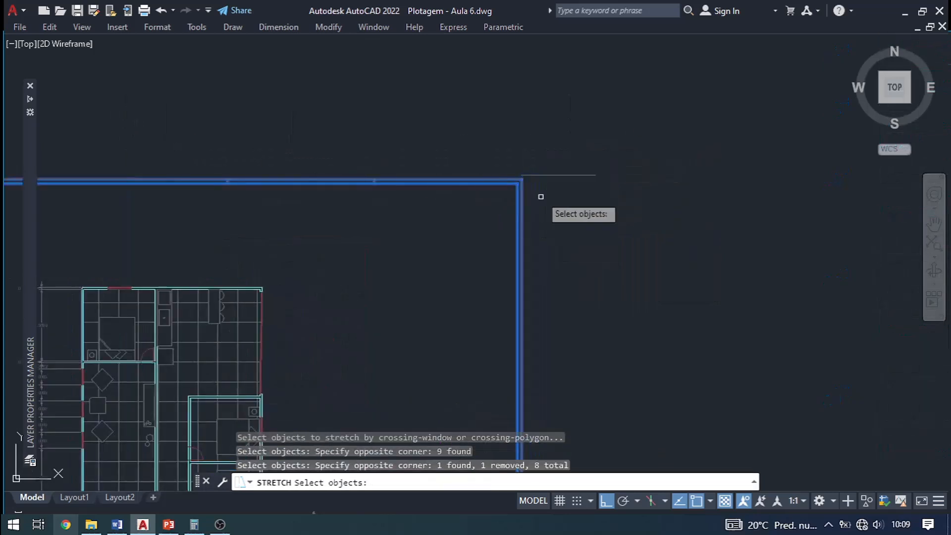
scroll(520, 203, "up", 2)
key("Return")
left_click(478, 159)
left_click(491, 151)
key("Escape")
Erase the horizontal and vertical guide lines beside the sheet frame.
left_click(600, 188)
scroll(573, 149, "down", 5)
middle_click_drag(263, 365, 376, 251)
left_click(261, 258)
type("e")
key("Return")
middle_click_drag(581, 236, 530, 329)
left_click(531, 82)
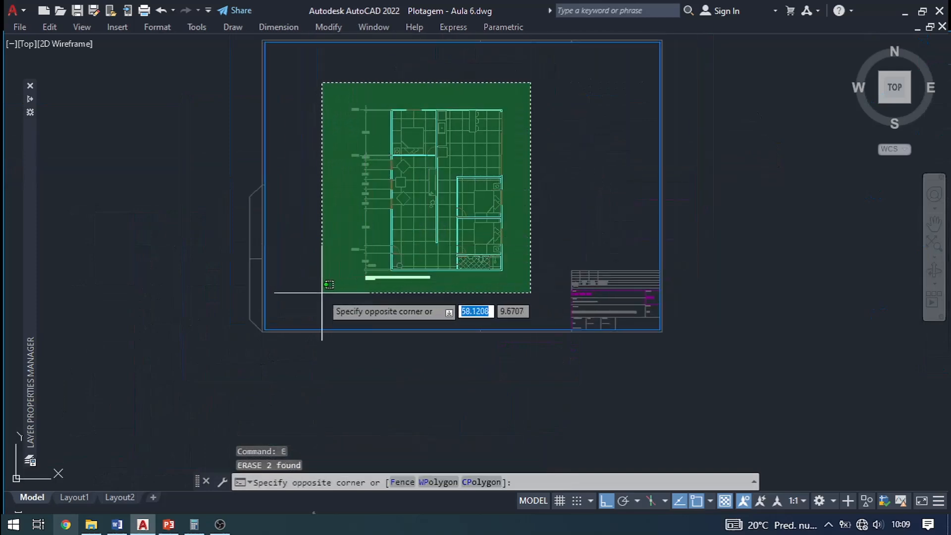
left_click(274, 341)
type("m")
key("Return")
left_click(574, 151)
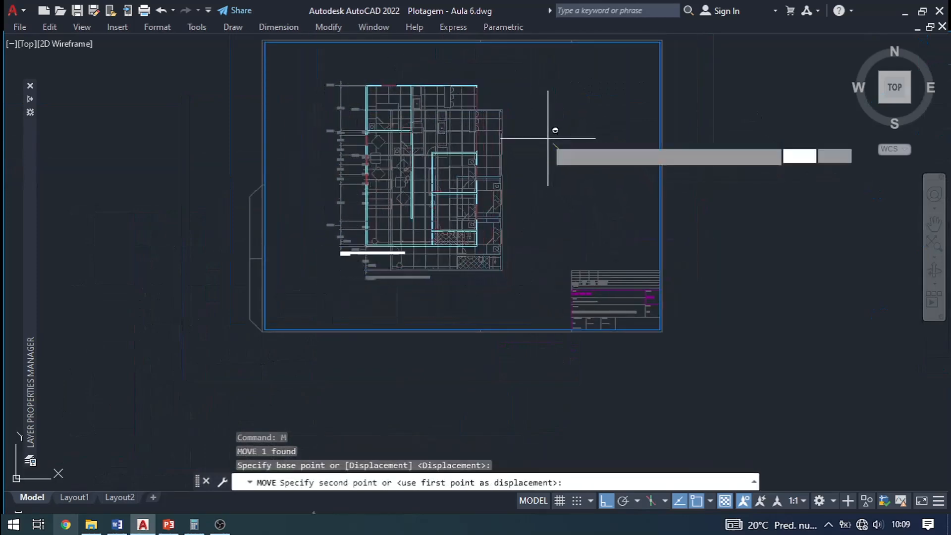
key("F8")
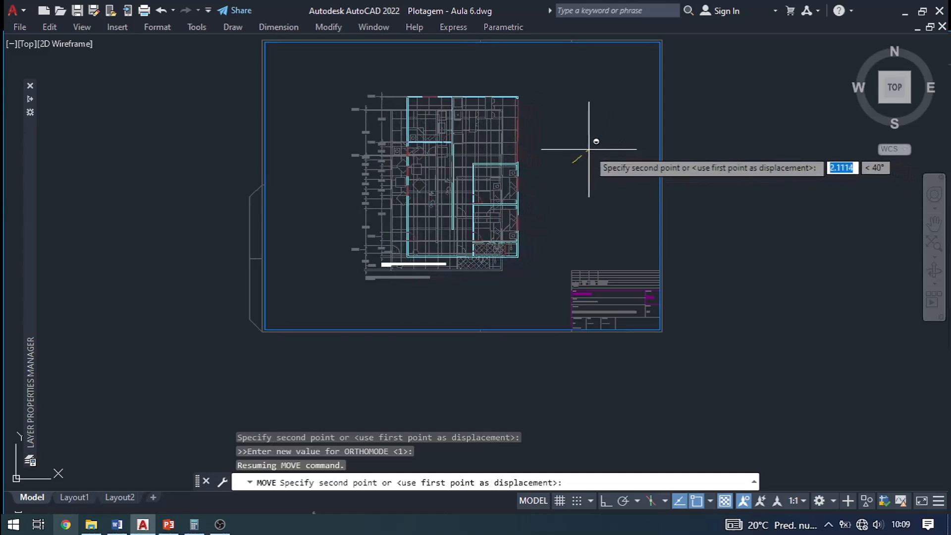
key("Escape")
key("Escape")
Examine how the floor plan, its title and the title block sit inside the resized sheet frame.
middle_click_drag(573, 174, 553, 200)
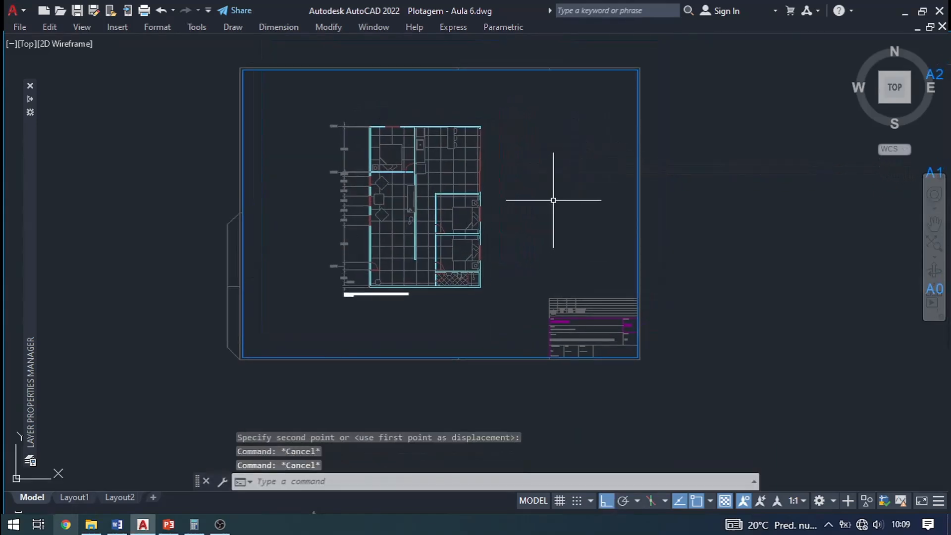
scroll(553, 201, "up", 2)
mouse_move(567, 280)
middle_mouse_down()
mouse_move(632, 285)
mouse_move(648, 270)
middle_mouse_up()
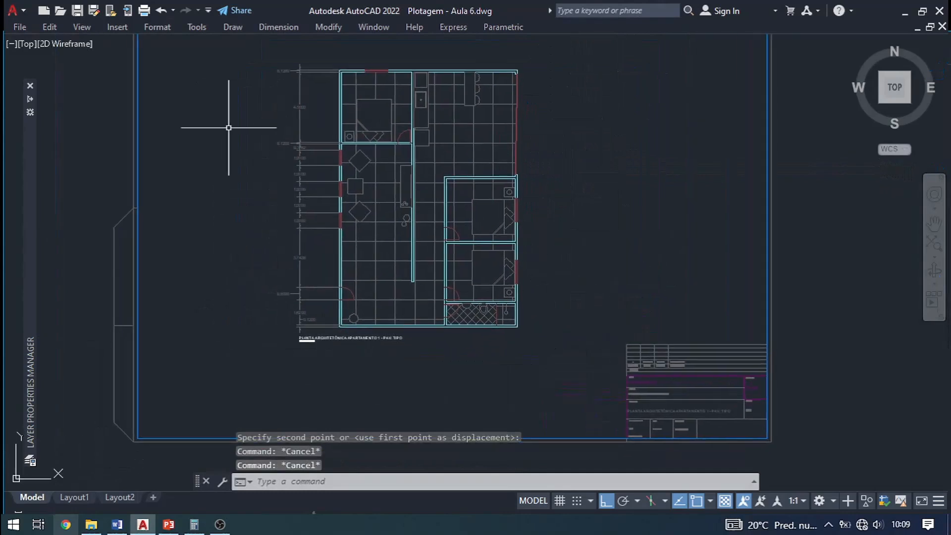
middle_click_drag(260, 201, 256, 229)
middle_click_drag(581, 303, 596, 276)
middle_click_drag(598, 348, 663, 298)
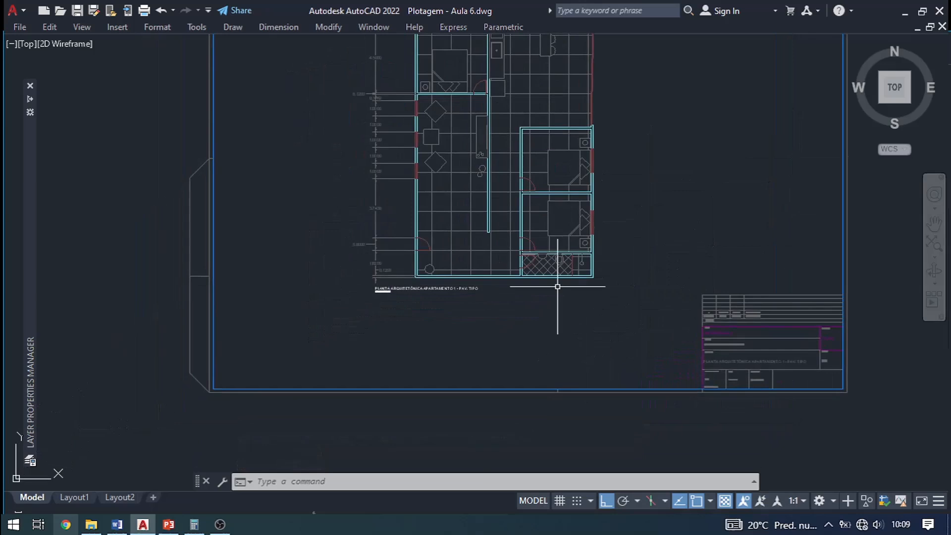
middle_click_drag(565, 315, 435, 312)
scroll(478, 308, "down", 4)
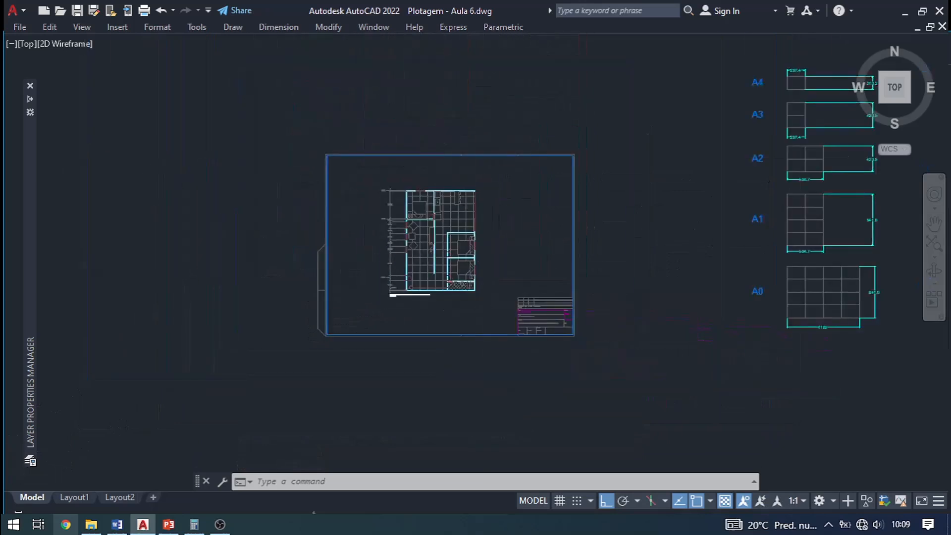
scroll(488, 310, "up", 5)
scroll(500, 287, "down", 2)
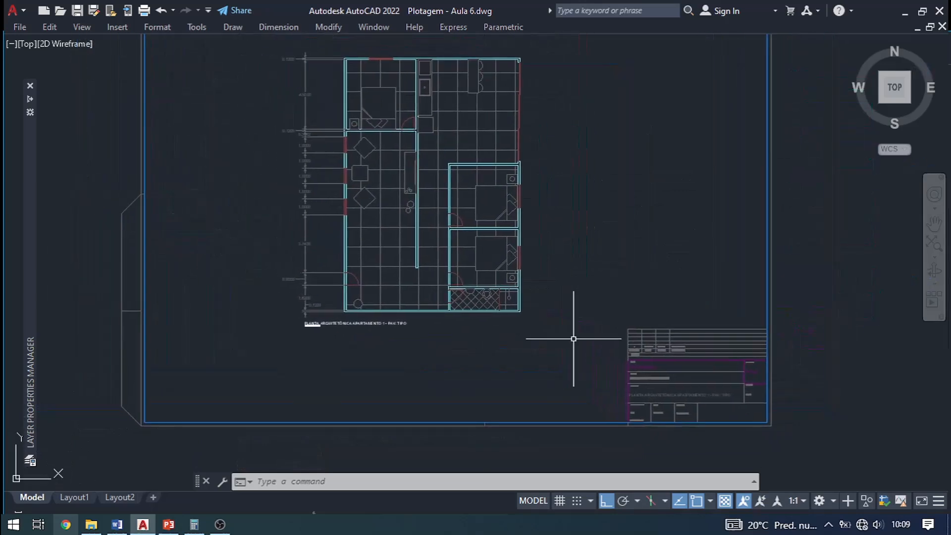
middle_click_drag(569, 270, 595, 310)
Measure the title block's width along the lower edge of the sheet frame.
scroll(596, 302, "down", 2)
scroll(633, 414, "up", 4)
type("dist")
key("Return")
left_click(628, 367)
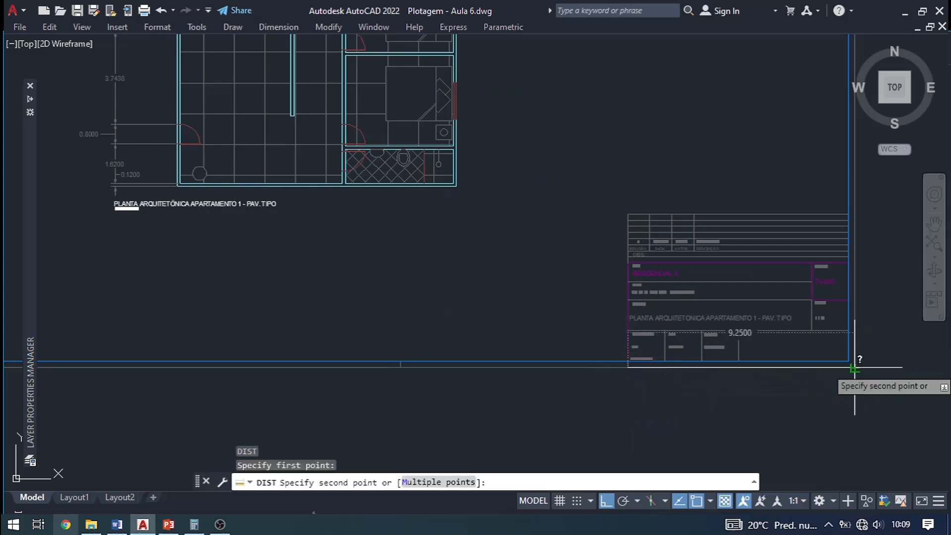
left_click(854, 362)
scroll(664, 367, "down", 2)
middle_click_drag(632, 212, 641, 268)
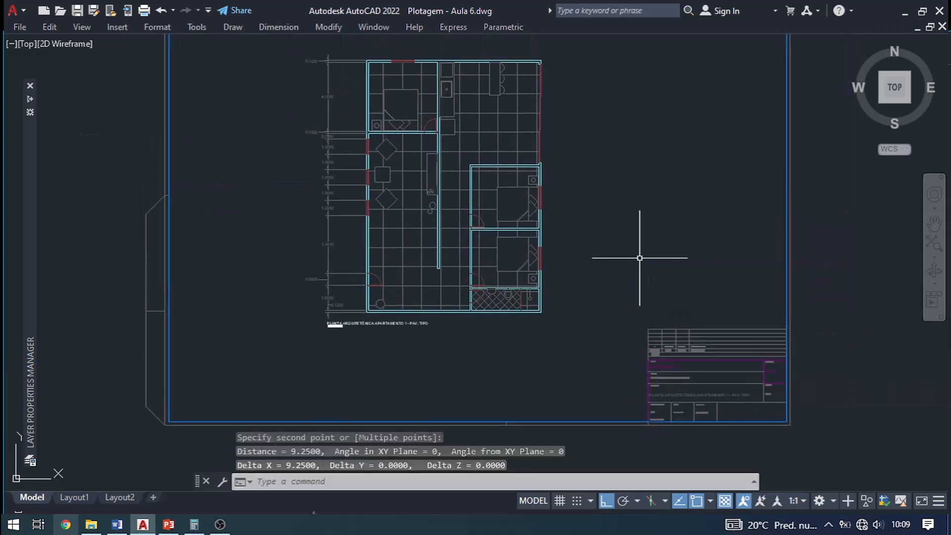
Start plotting the model and select DWG To PDF.pc3 as the plotter.
scroll(639, 258, "down", 2)
type("z")
key("Return")
left_click(300, 57)
left_click(755, 388)
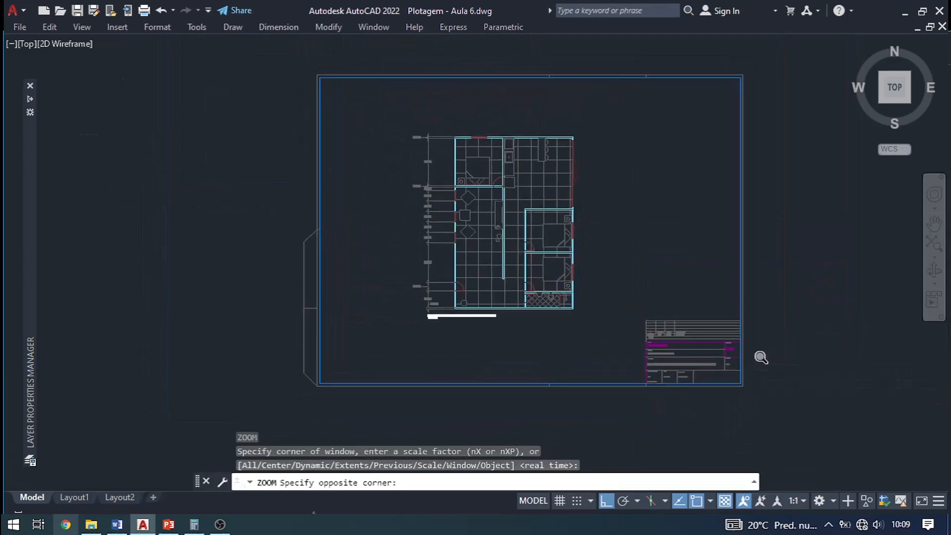
key("Escape")
key("Escape")
type("print")
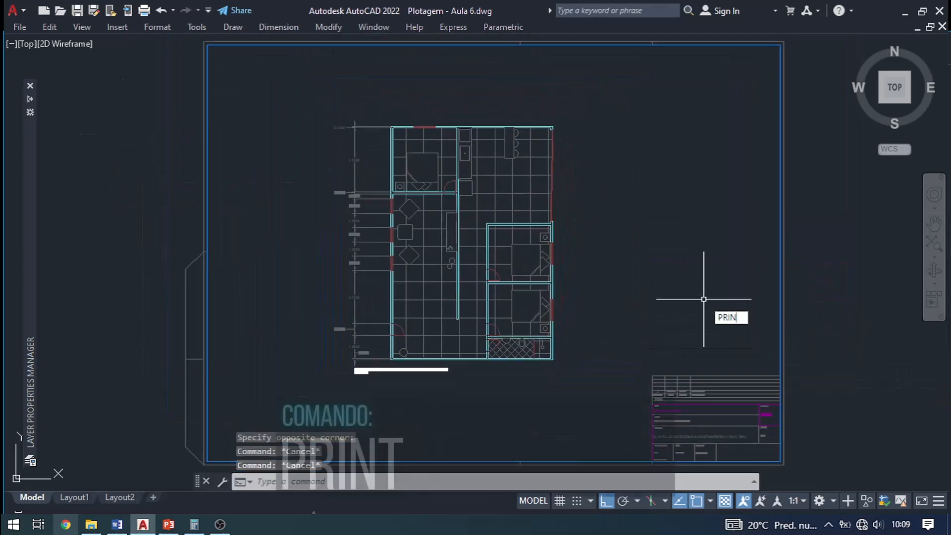
key("Return")
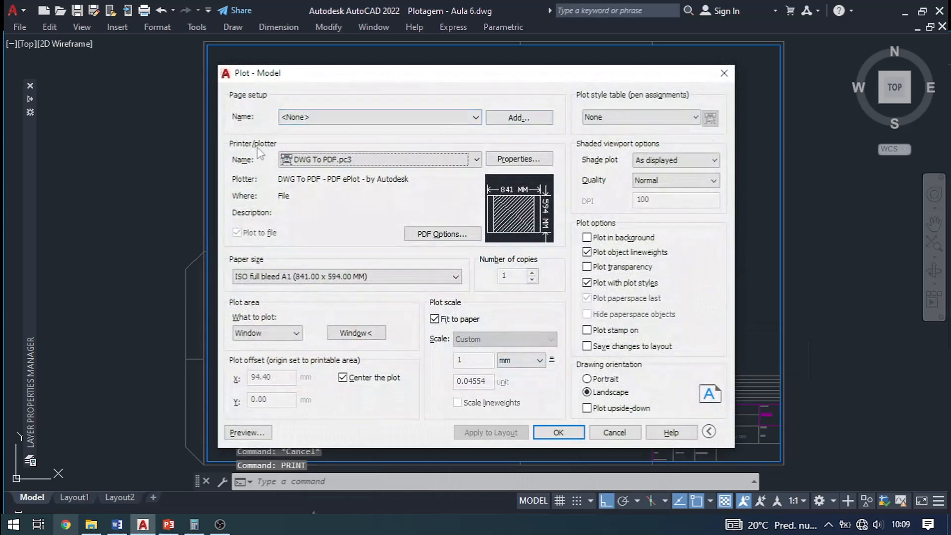
left_click(302, 159)
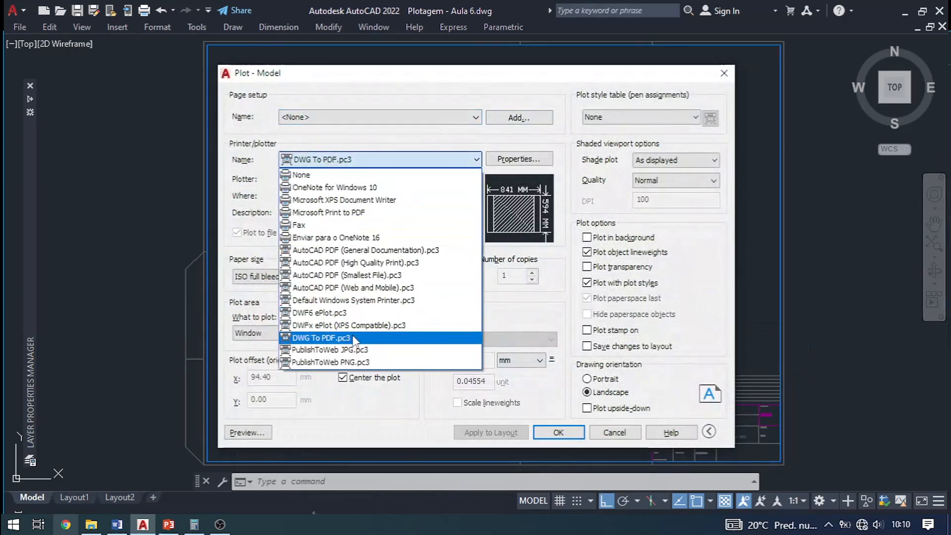
left_click(353, 339)
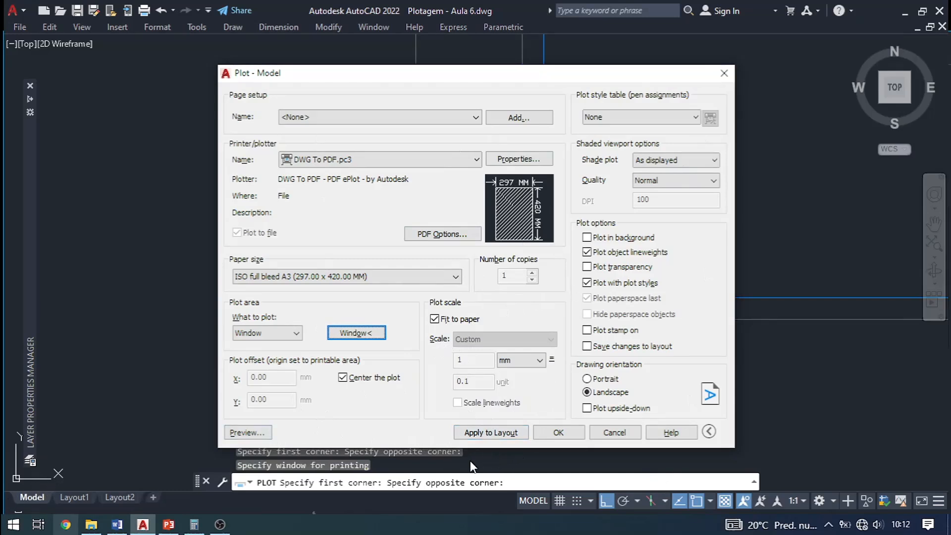
Apply the current plot settings to the layout and assign the acad.ctb plot style table to all layouts.
left_click(487, 438)
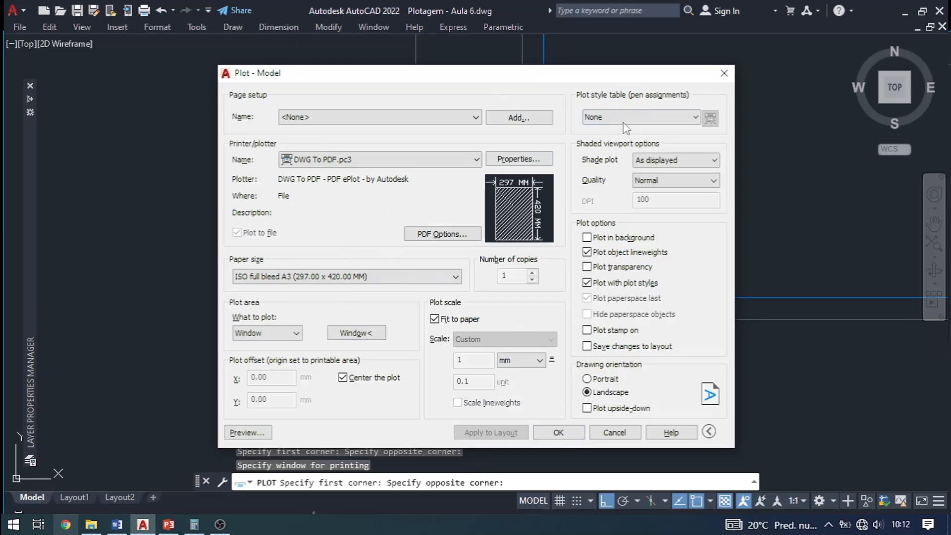
left_click(641, 118)
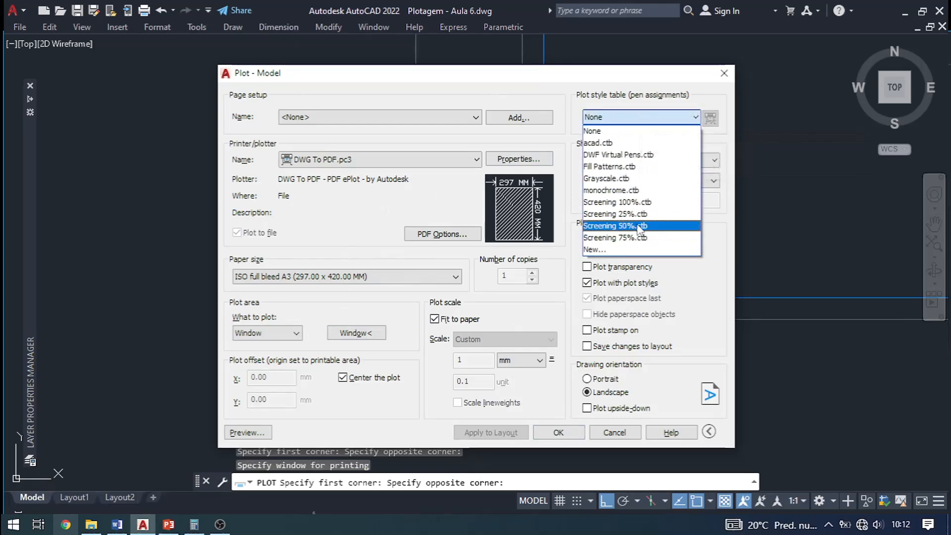
left_click(638, 144)
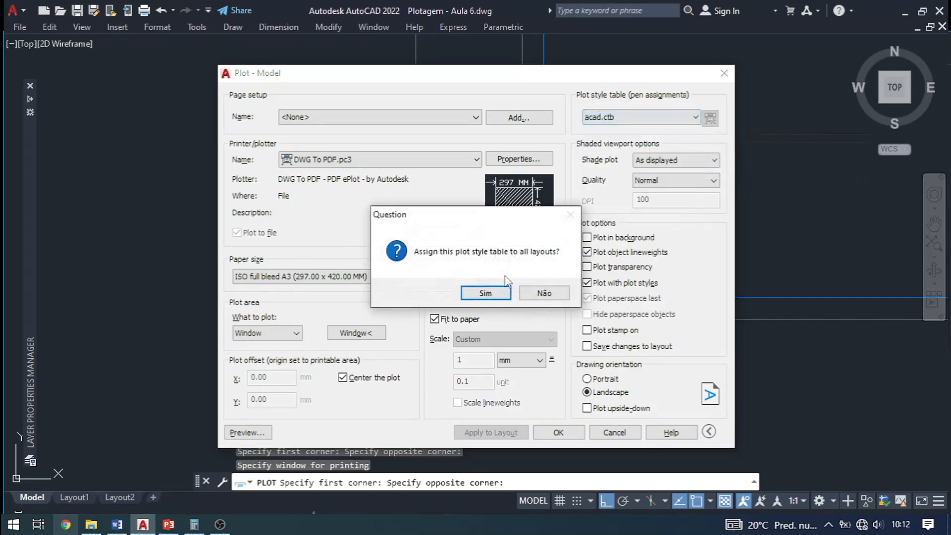
left_click(484, 293)
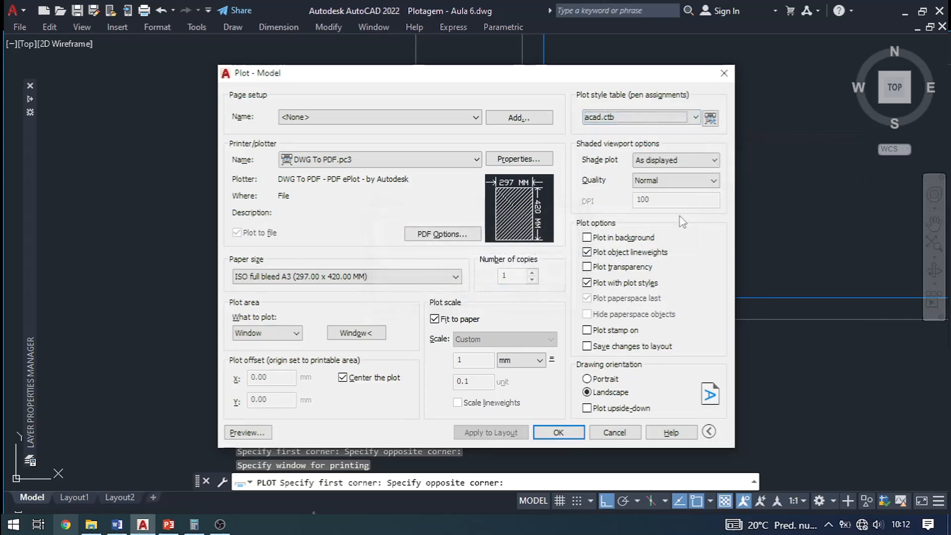
Open the acad.ctb plot style table for editing and review its general, table and form views.
left_click(711, 118)
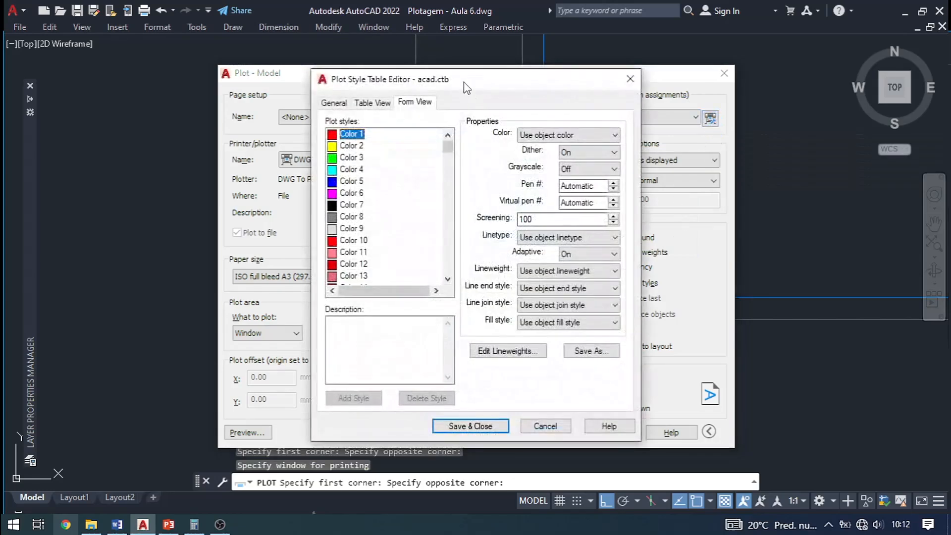
left_click_drag(466, 88, 375, 91)
key("Tab")
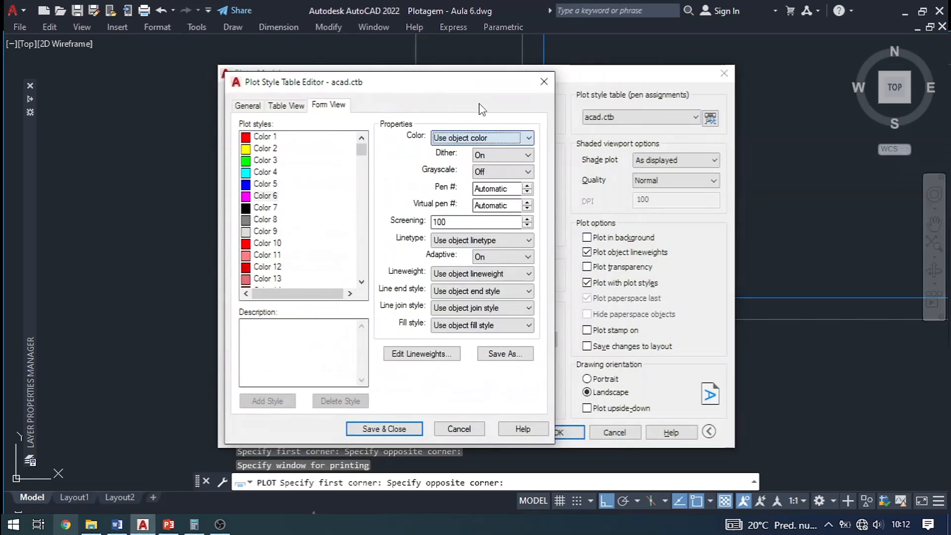
left_click(247, 106)
left_click(286, 106)
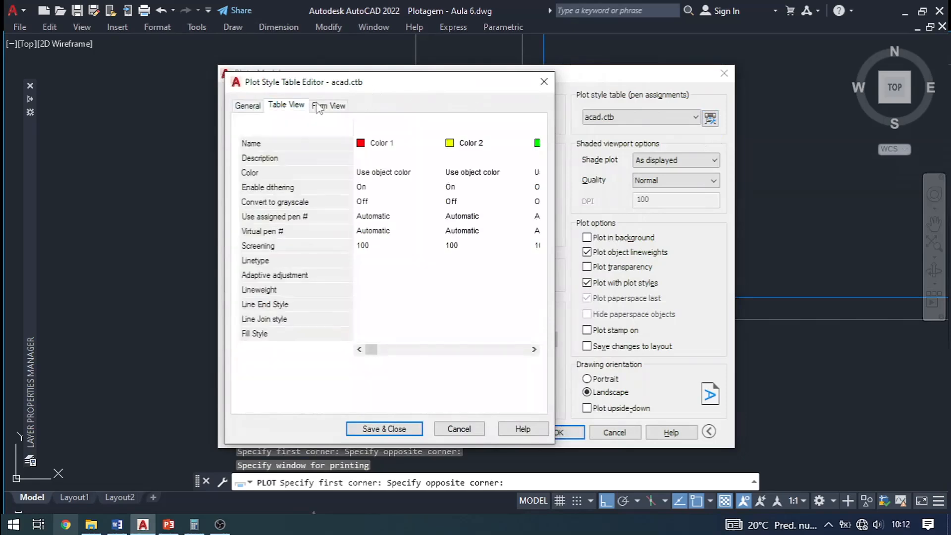
left_click(318, 105)
left_click(286, 106)
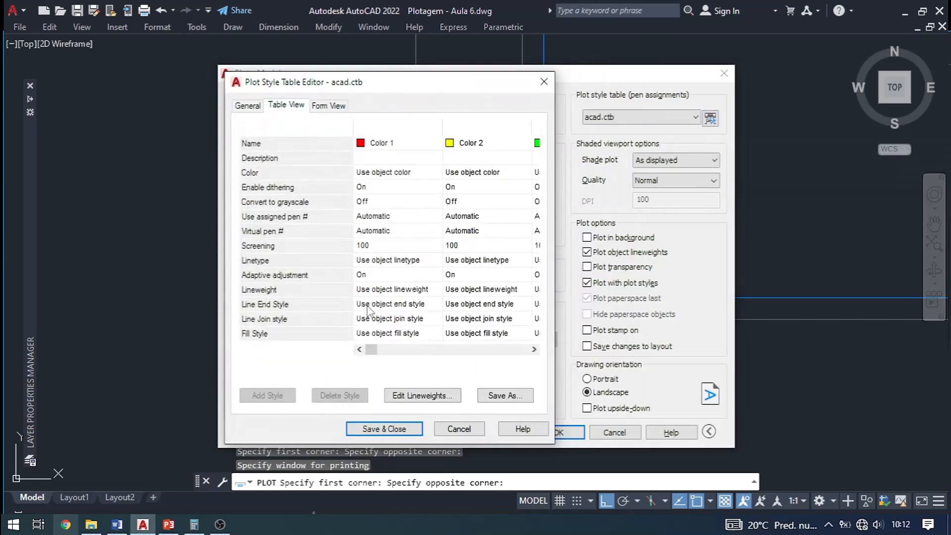
left_click(328, 105)
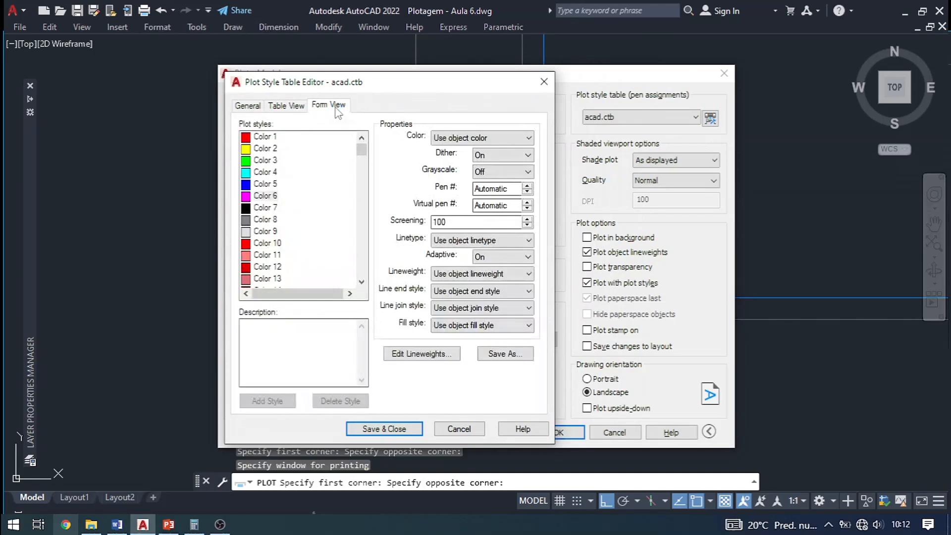
left_click(296, 107)
left_click_drag(376, 351, 353, 350)
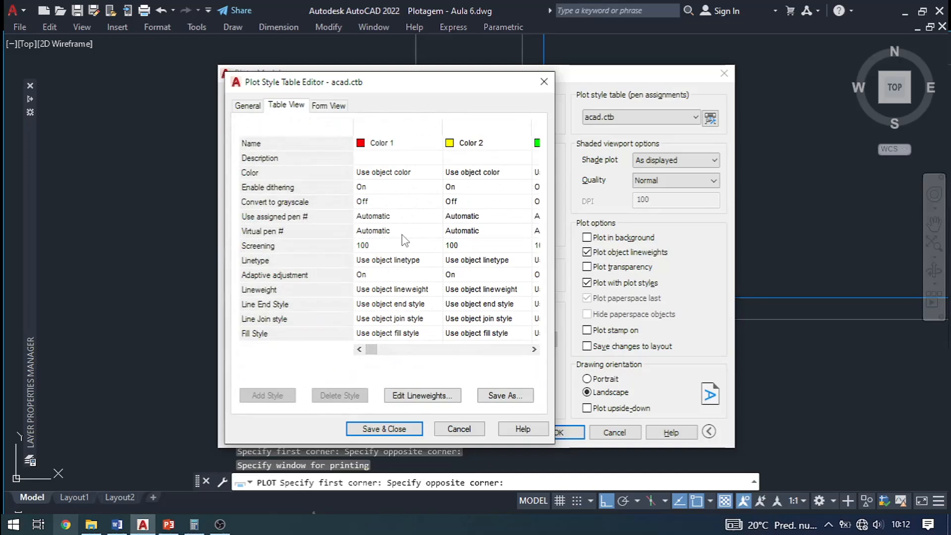
Try setting Color 1 to plot as Cyan in acad.ctb, and close the table without saving.
left_click(386, 177)
left_click(427, 171)
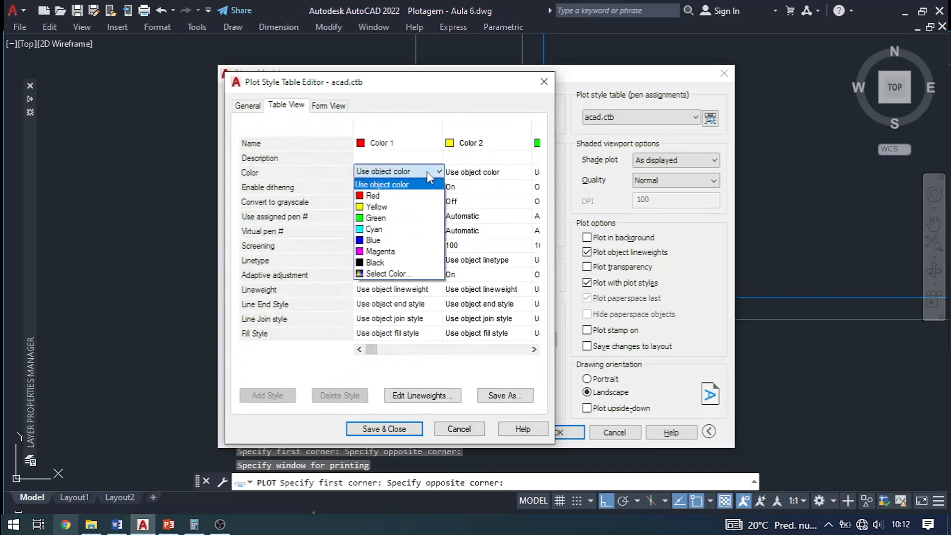
left_click(419, 230)
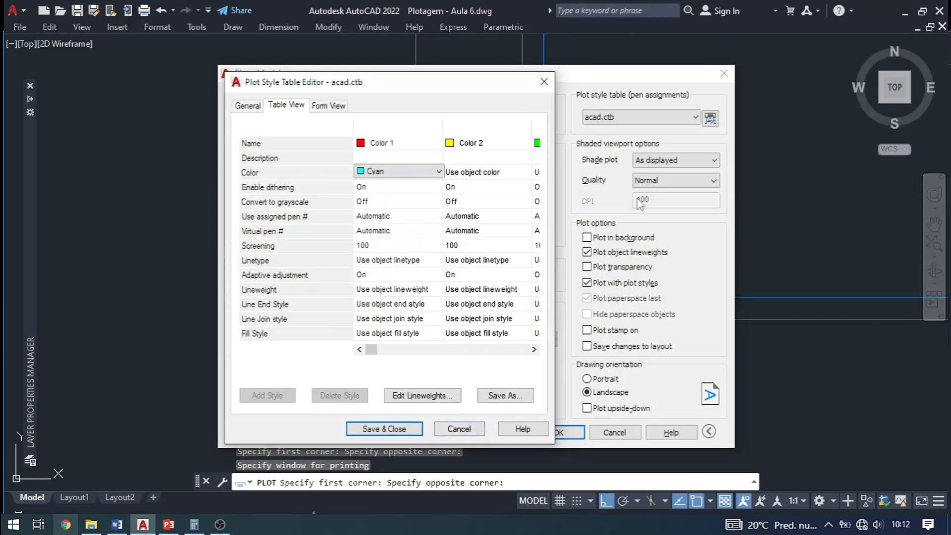
left_click(544, 82)
left_click(489, 315)
Review the available plot style tables and reselect acad.ctb for all layouts.
left_click(644, 117)
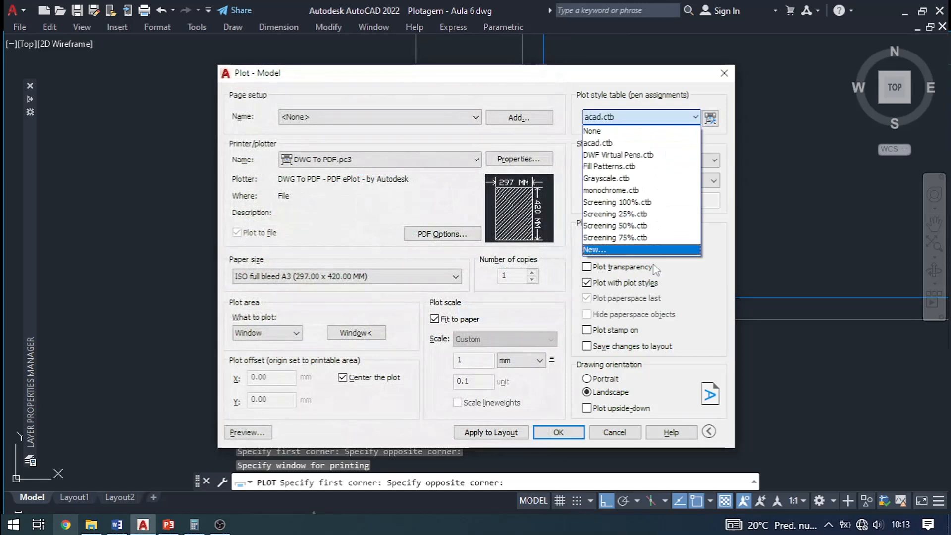
left_click(666, 98)
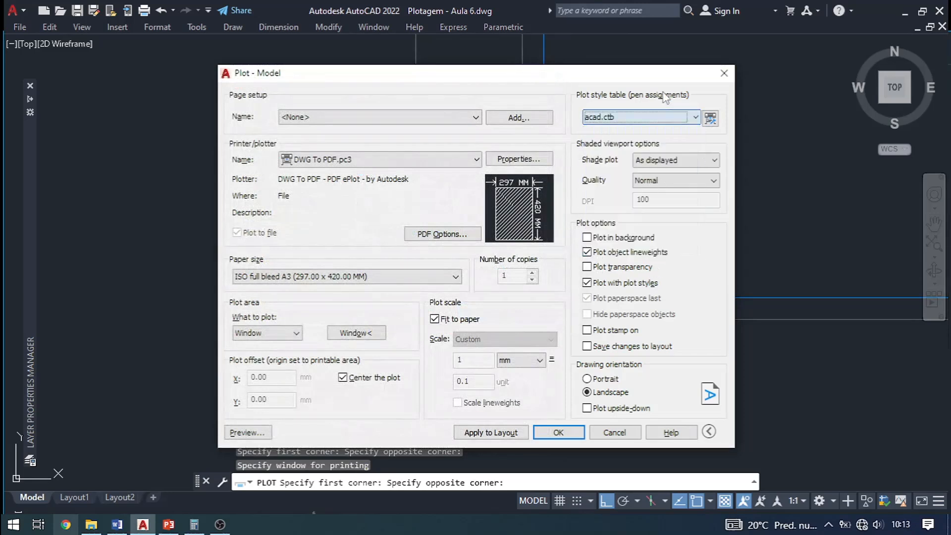
left_click(642, 117)
left_click(631, 143)
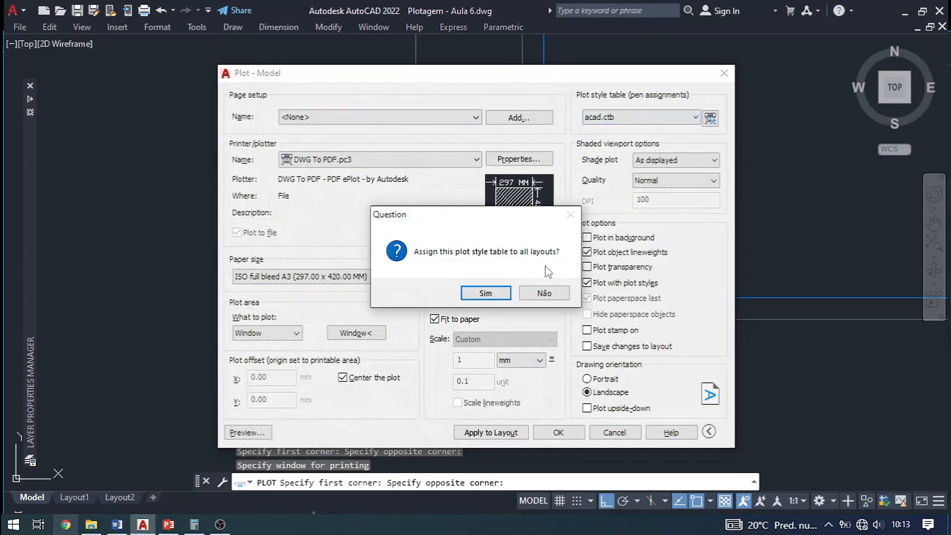
left_click(494, 294)
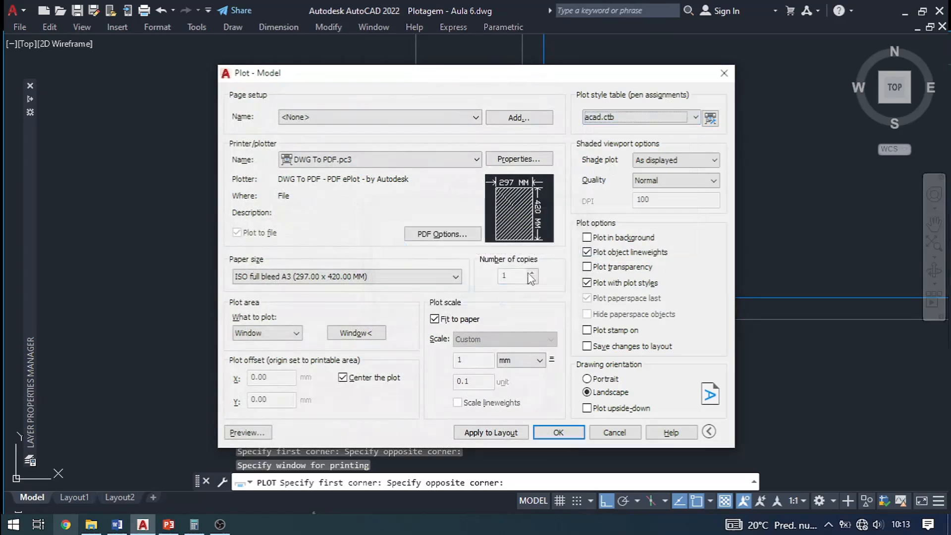
Choose Normal as the shaded viewport quality and apply the plot settings to the layout.
left_click_drag(614, 74, 618, 70)
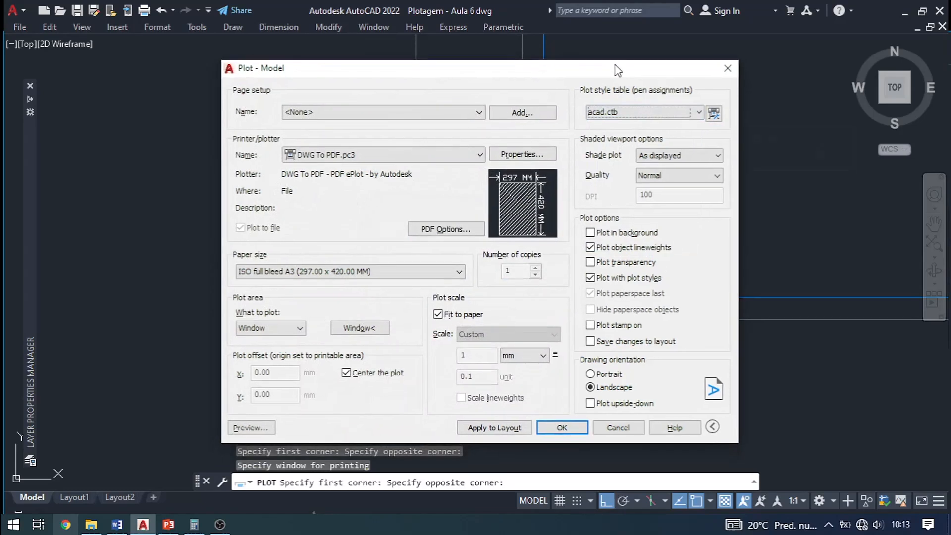
left_click(704, 176)
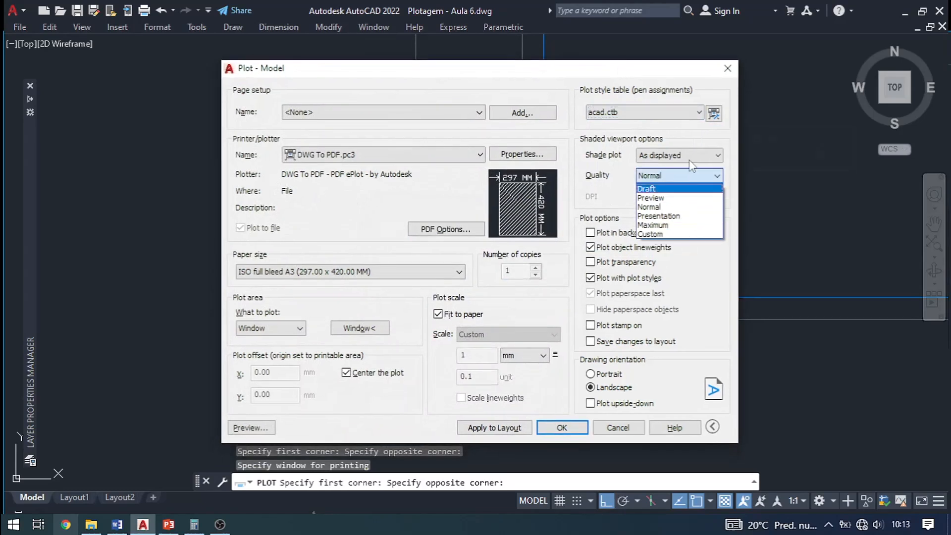
left_click(715, 207)
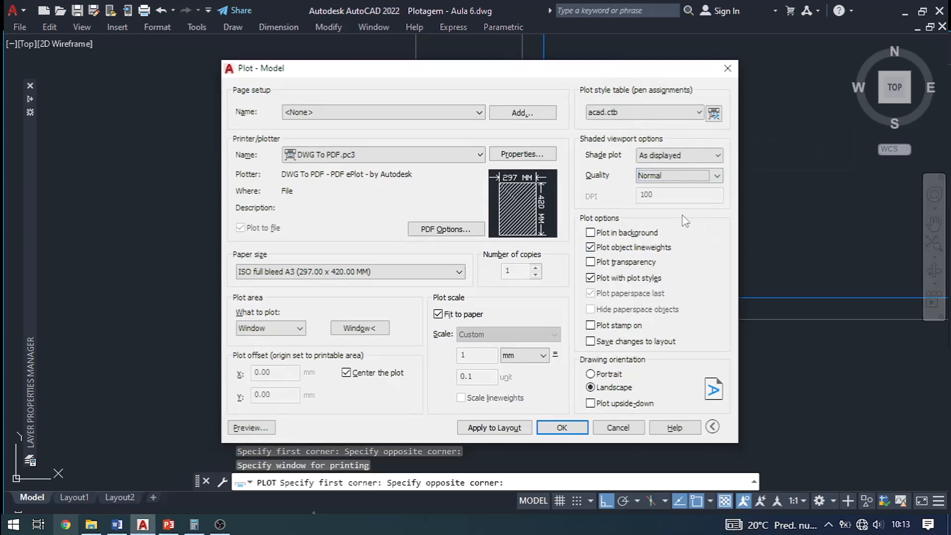
left_click(512, 428)
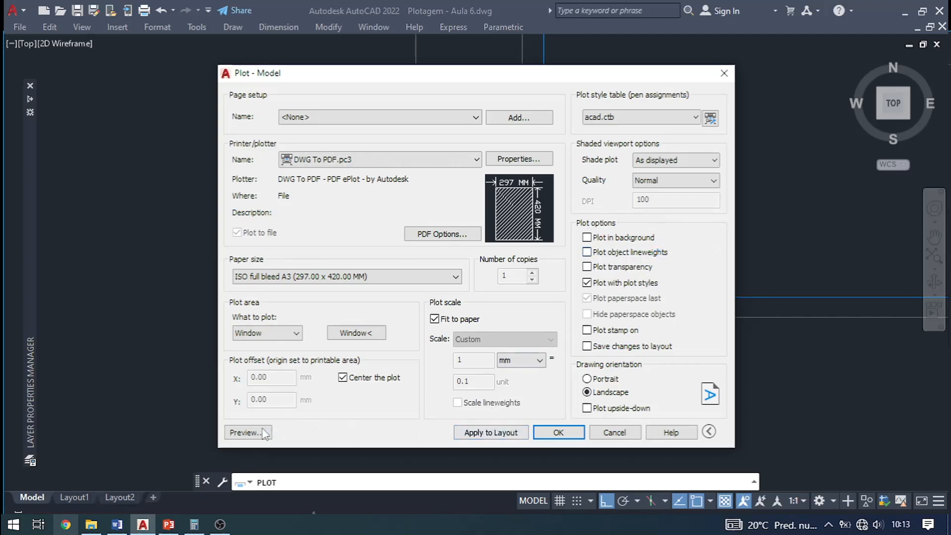
Apply the plot settings with object lineweights off to the layout, and inspect the floor plan's line thickness in the plot preview.
left_click(455, 438)
left_click(246, 432)
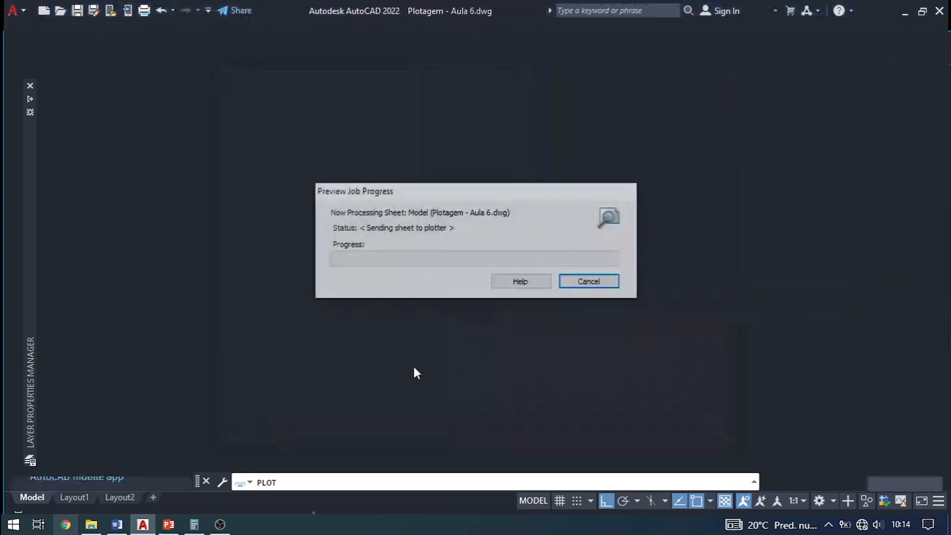
scroll(451, 288, "up", 8)
scroll(458, 272, "down", 4)
scroll(522, 310, "up", 4)
middle_click_drag(510, 132, 539, 363)
scroll(539, 297, "down", 4)
scroll(527, 261, "up", 2)
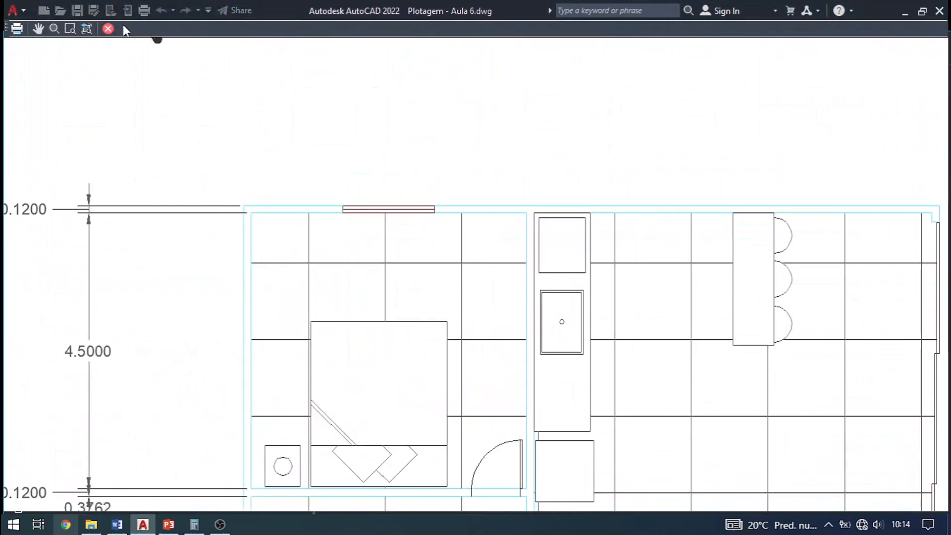
left_click(108, 29)
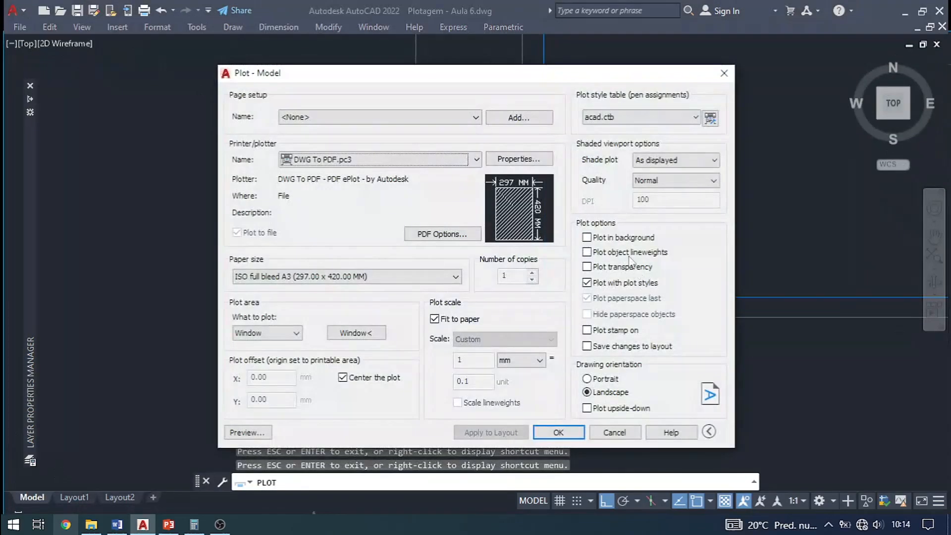
Preview the plot again and examine the line thickness of the walls, furniture and floor grid up close.
left_click(234, 434)
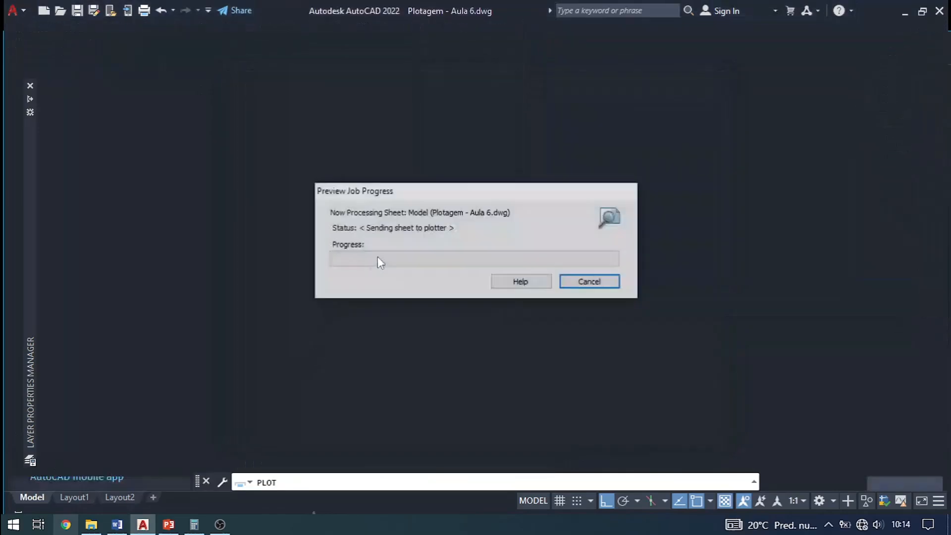
scroll(354, 220, "up", 8)
scroll(354, 220, "down", 4)
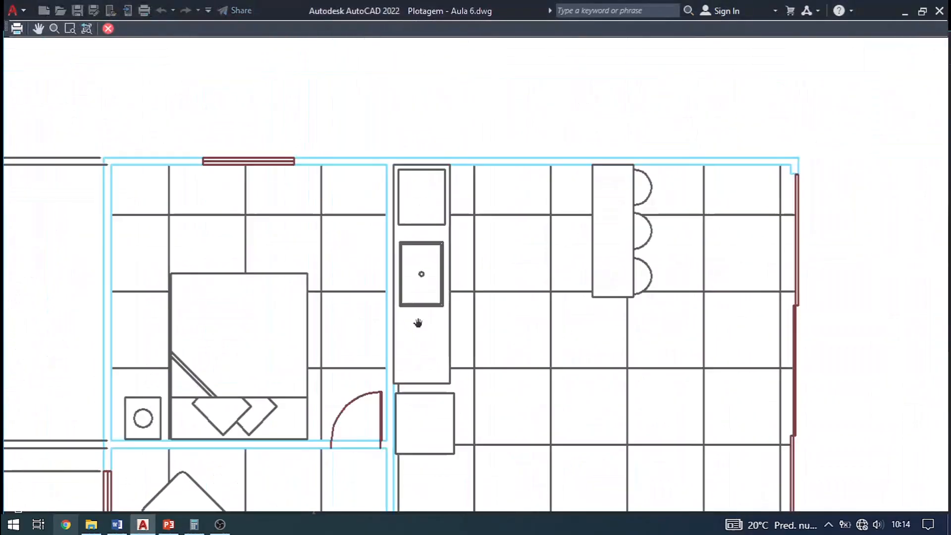
scroll(490, 259, "up", 3)
scroll(443, 201, "down", 5)
scroll(851, 382, "up", 6)
scroll(675, 394, "down", 1)
scroll(675, 394, "down", 2)
middle_click_drag(427, 330, 461, 343)
scroll(461, 344, "down", 2)
middle_click_drag(79, 247, 762, 310)
middle_click_drag(511, 223, 416, 270)
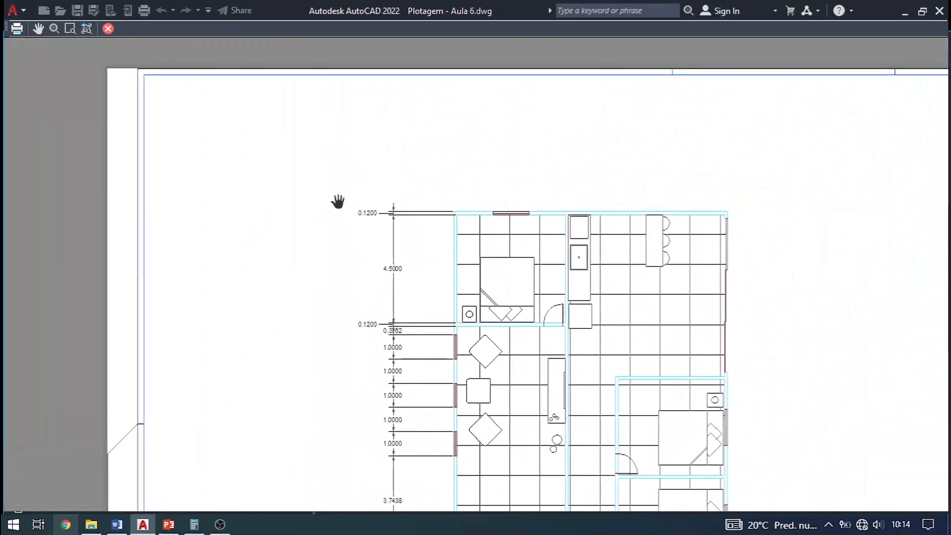
left_click(108, 28)
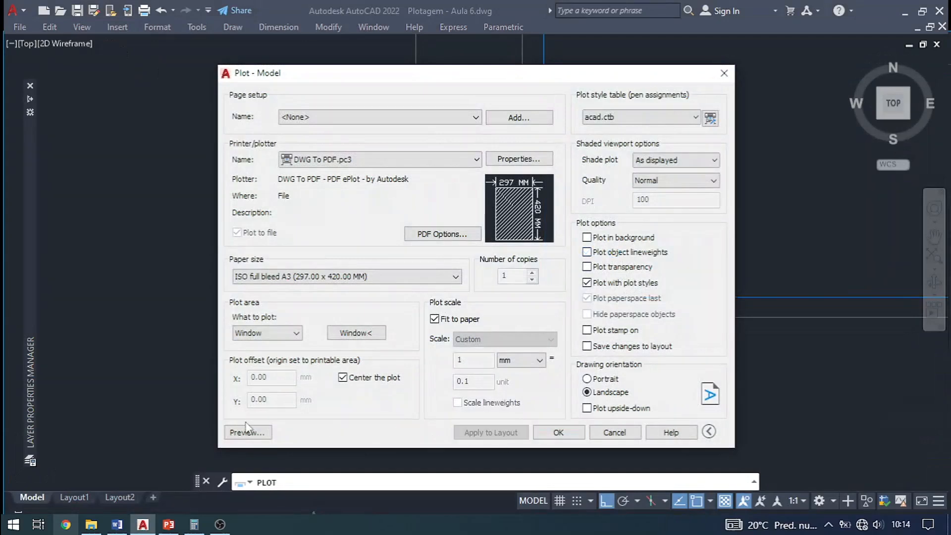
Preview the plot once more to compare how the drawing's lines are rendered, and leave the preview.
left_click(247, 432)
scroll(405, 221, "up", 6)
middle_click_drag(480, 125, 264, 171)
left_click(104, 29)
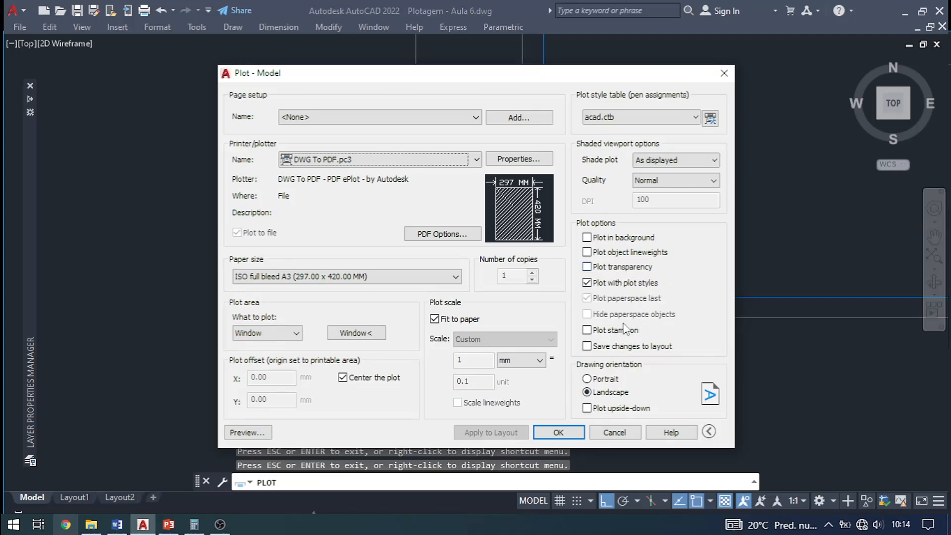
Close the plot settings and change the transparency of the MOBILIARIO layer.
left_click(723, 77)
scroll(499, 251, "up", 5)
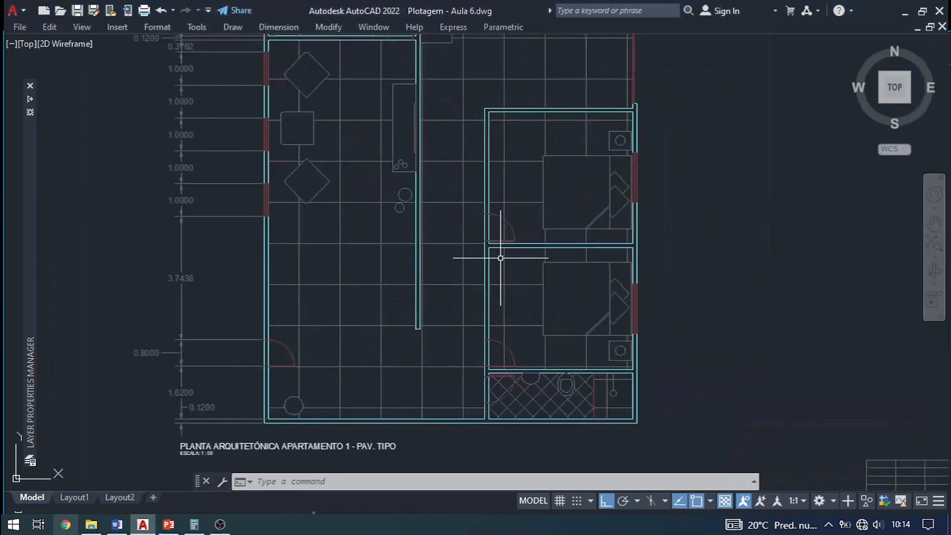
mouse_move(32, 206)
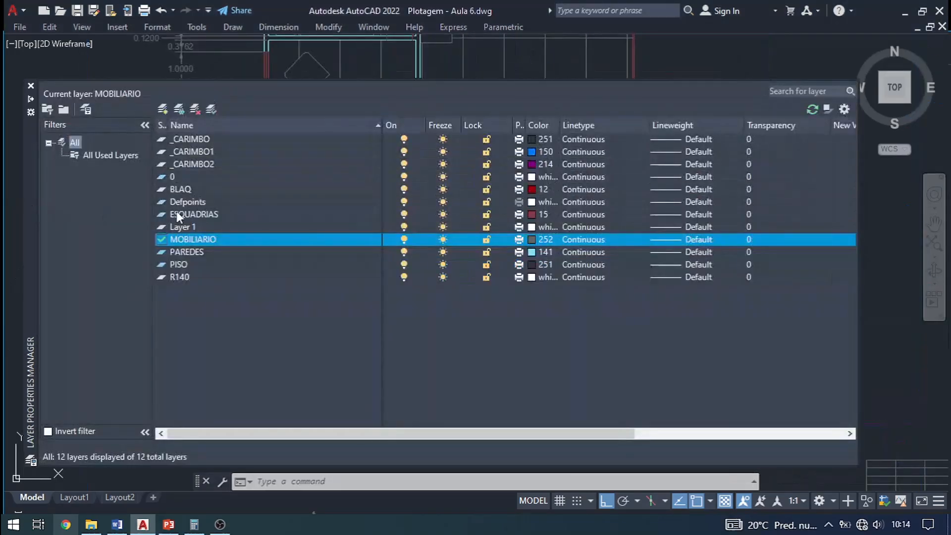
left_click(753, 239)
key("Return")
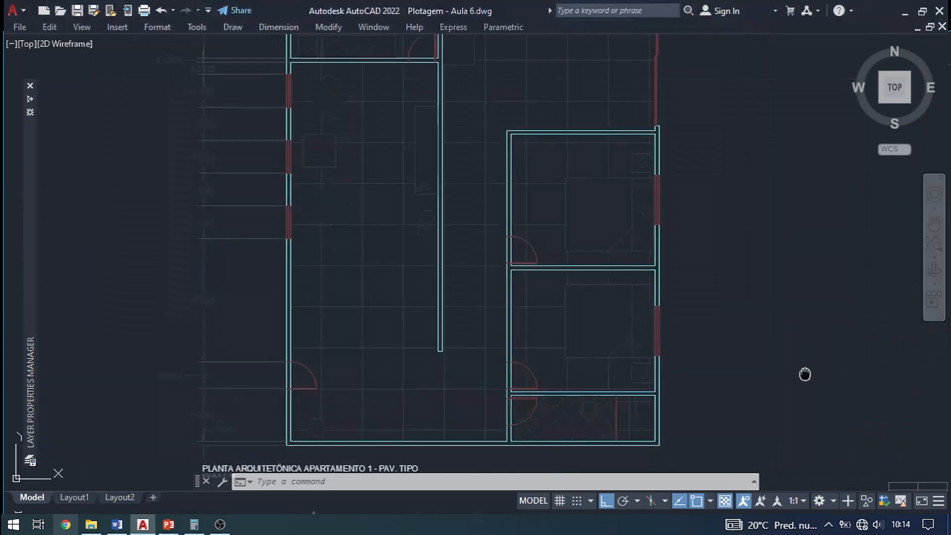
Reopen the plot settings with the PLOT command and turn on Plot transparency.
scroll(804, 373, "down", 2)
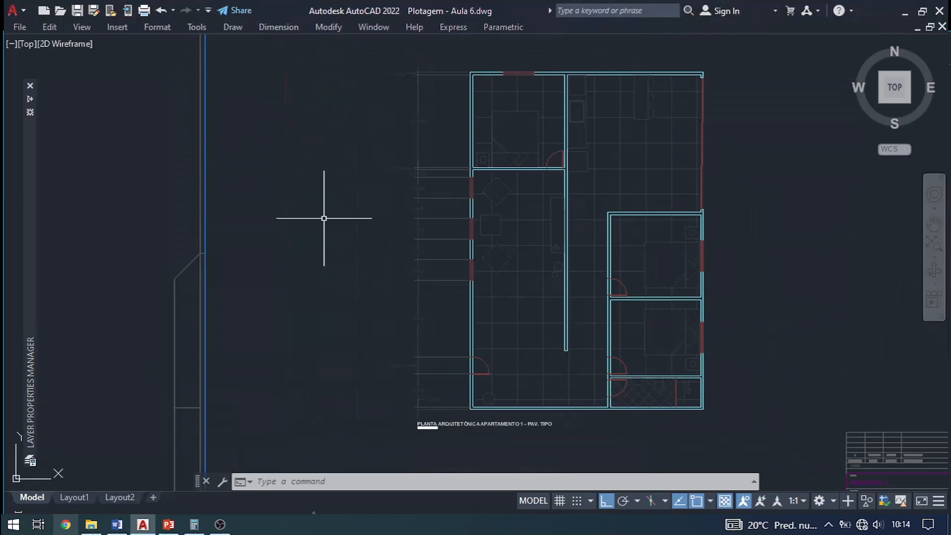
type("plot")
key("Return")
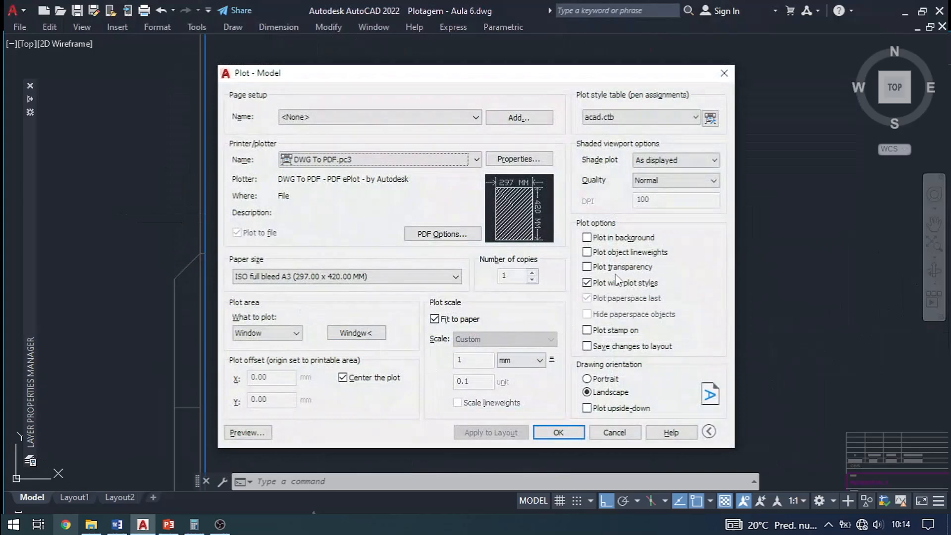
left_click(627, 269)
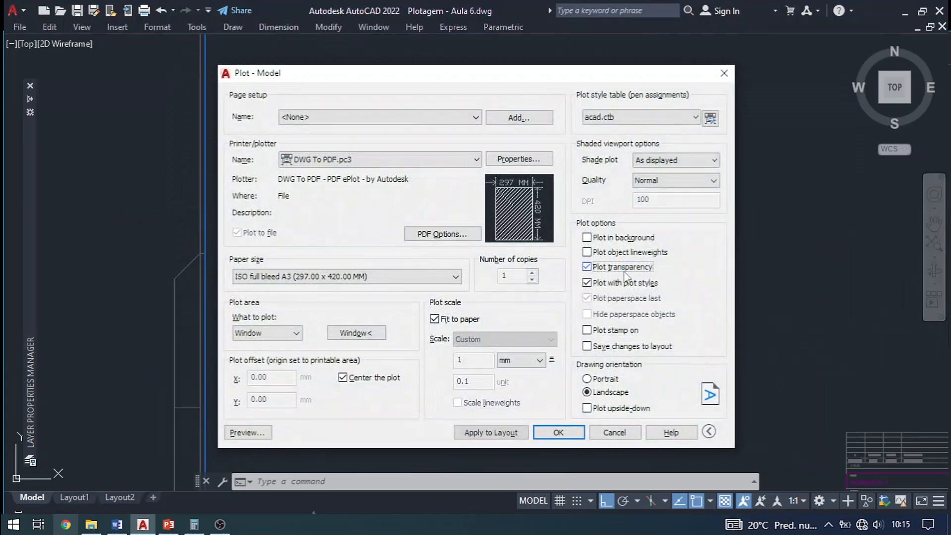
Preview the plot with transparency on and examine the furniture, floor grid and dimensions against the walls.
left_click(248, 432)
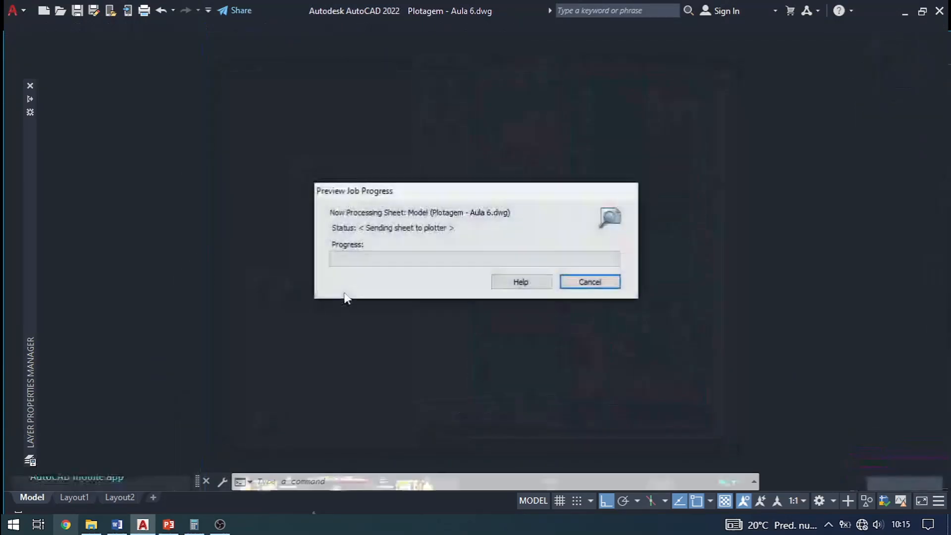
scroll(475, 296, "up", 5)
middle_click_drag(599, 183, 640, 380)
middle_click_drag(471, 181, 592, 203)
scroll(488, 178, "down", 4)
scroll(480, 176, "down", 2)
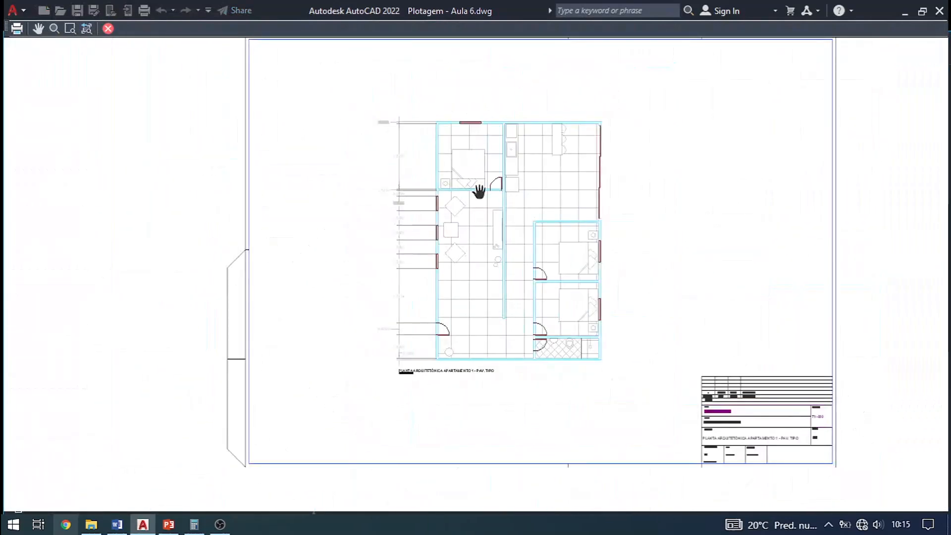
scroll(588, 346, "up", 5)
scroll(590, 343, "down", 3)
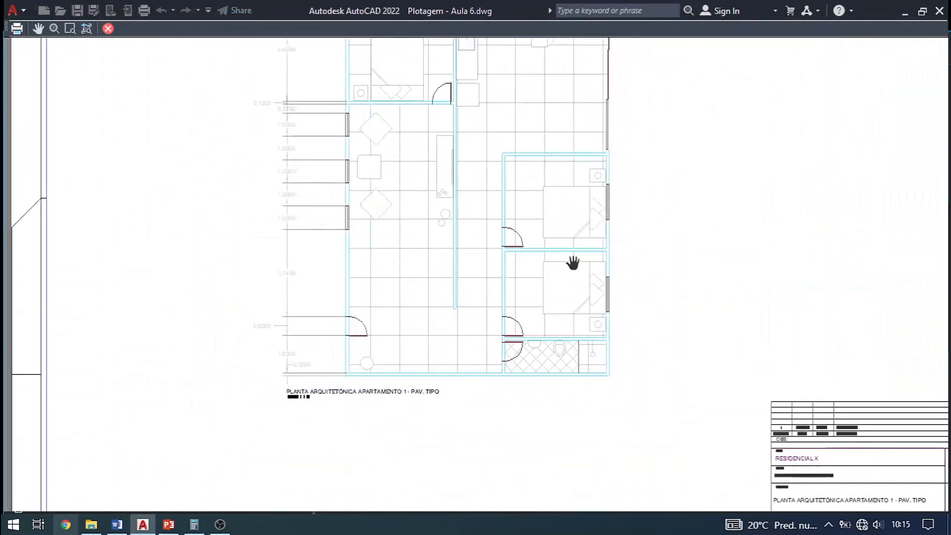
scroll(578, 303, "up", 1)
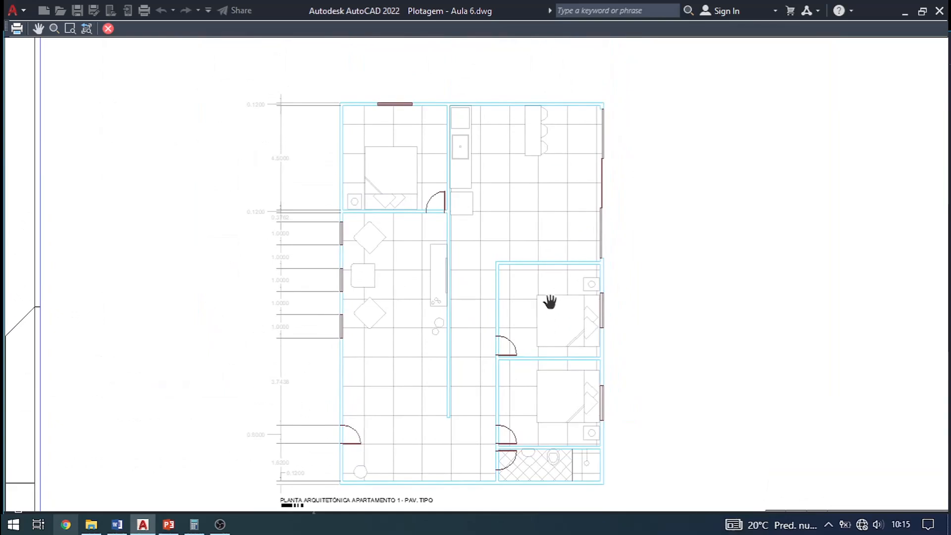
scroll(557, 303, "up", 2)
scroll(459, 347, "down", 3)
scroll(484, 269, "up", 1)
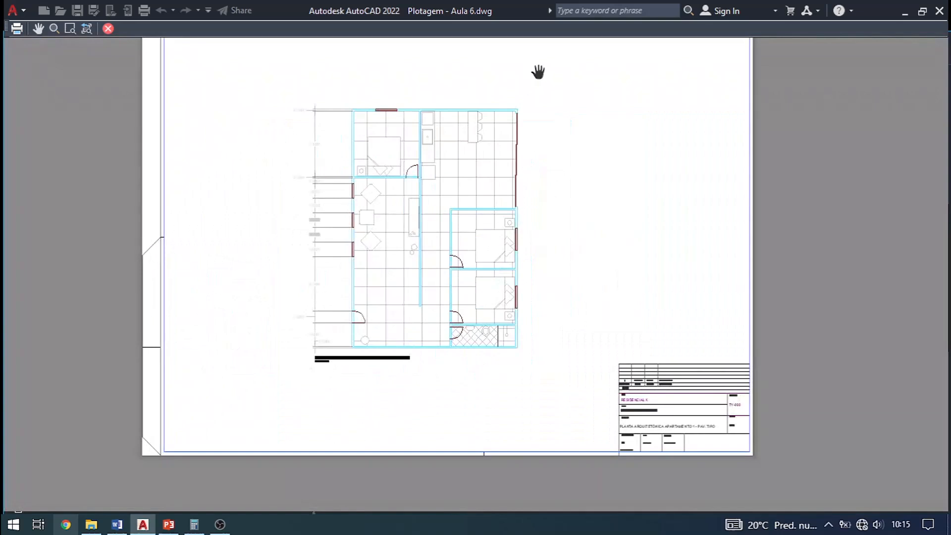
scroll(395, 100, "up", 4)
scroll(425, 229, "down", 2)
scroll(403, 183, "up", 1)
scroll(386, 183, "up", 2)
scroll(172, 223, "up", 2)
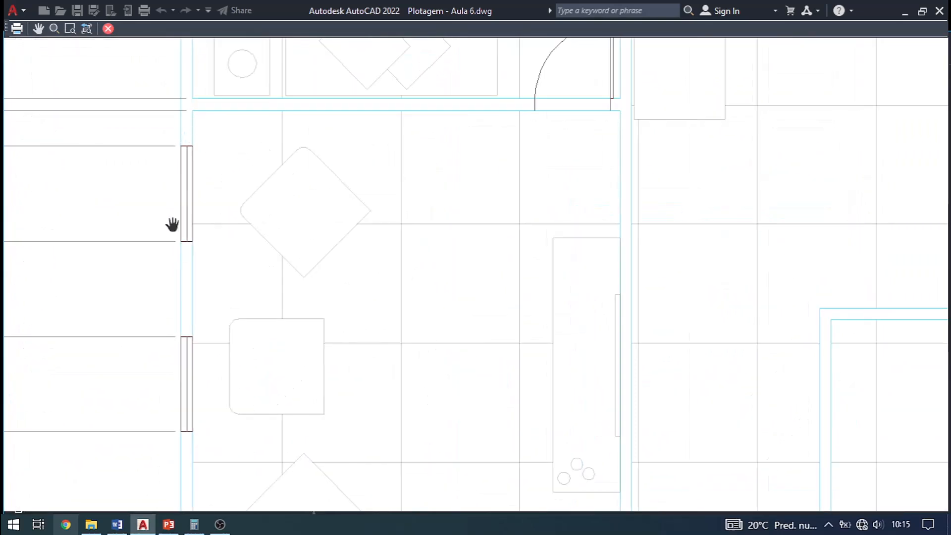
scroll(267, 192, "down", 3)
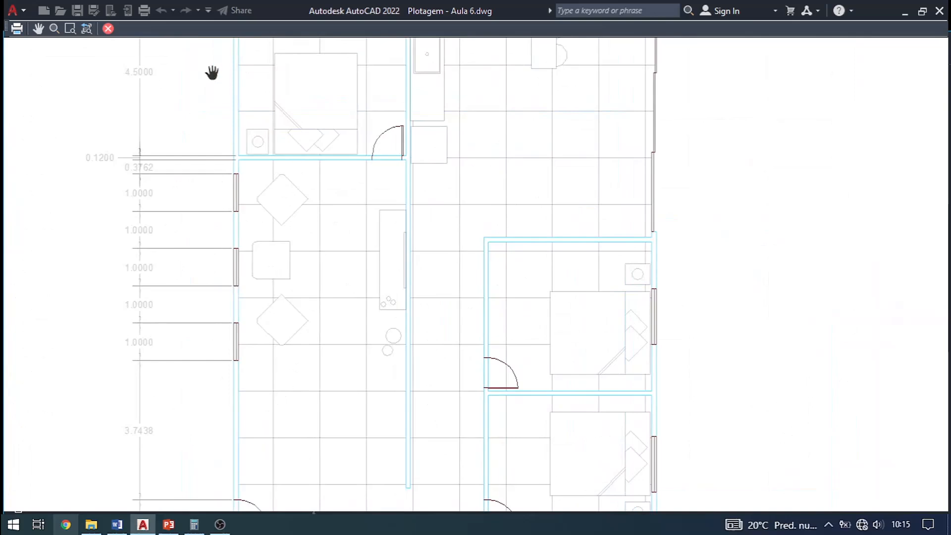
left_click(108, 29)
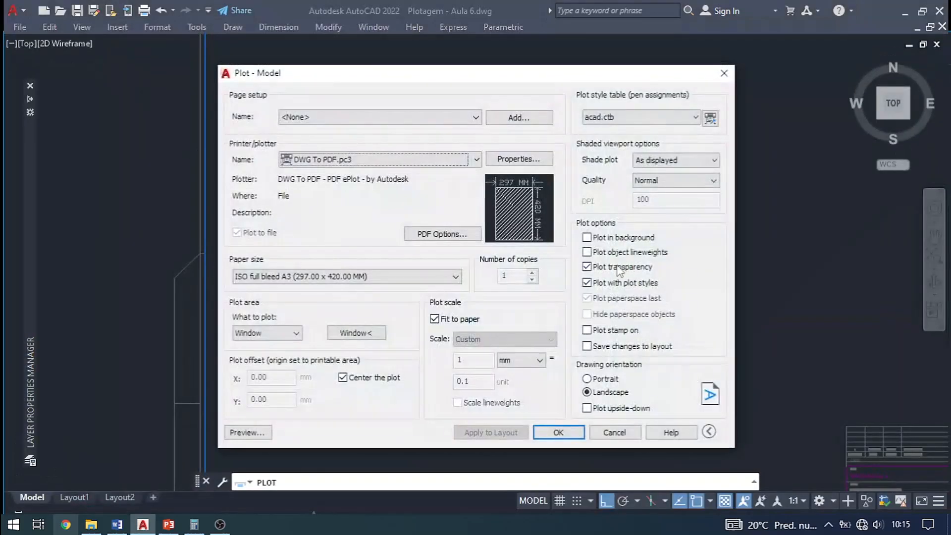
Turn off Plot transparency and preview the sheet to compare the furniture and floor lines without it.
left_click(618, 267)
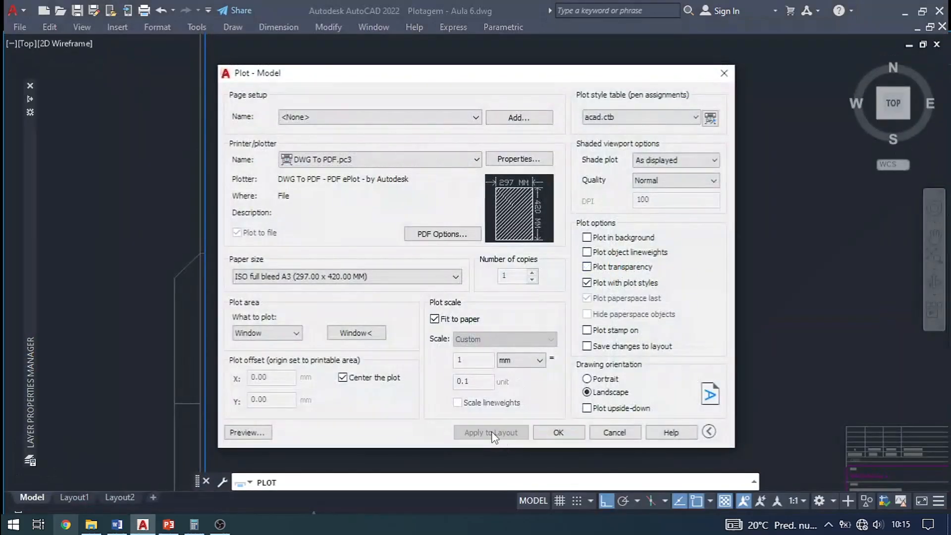
left_click(228, 436)
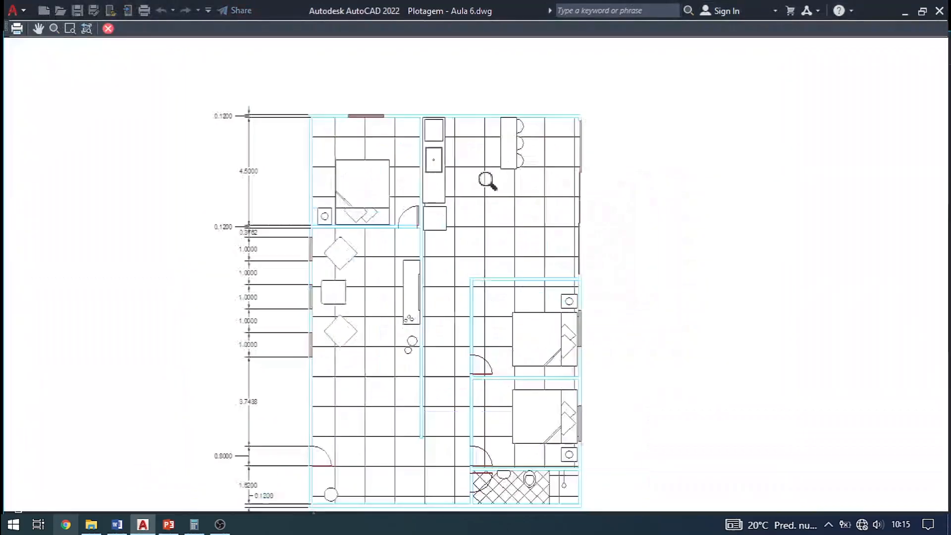
scroll(485, 130, "down", 2)
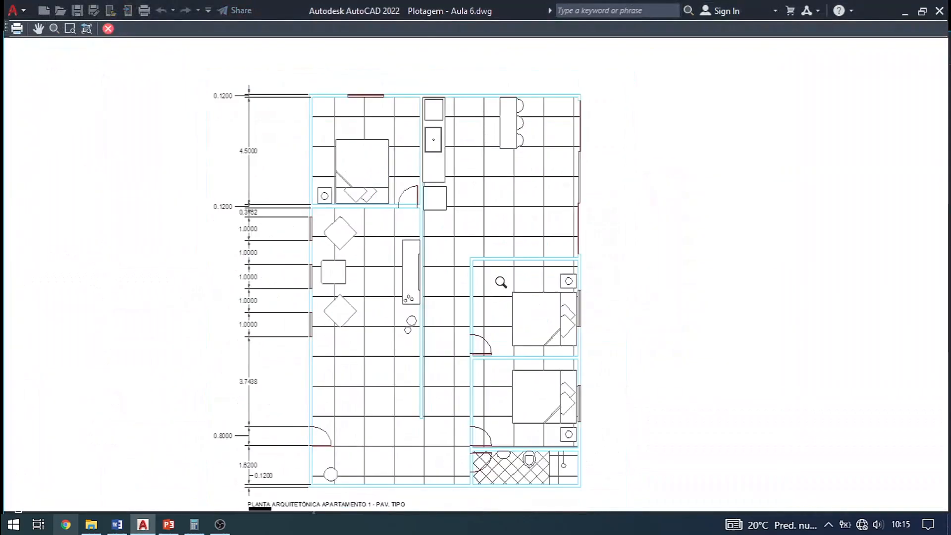
scroll(592, 223, "down", 2)
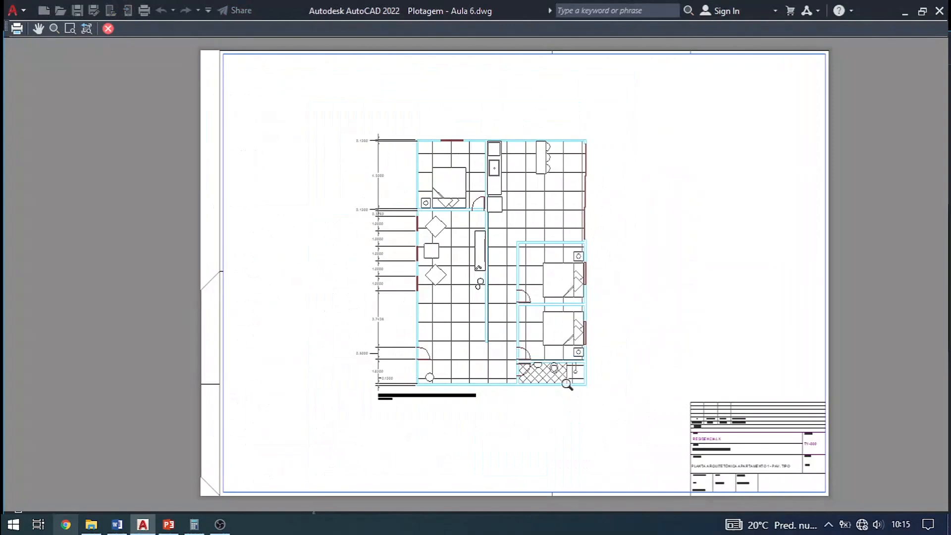
left_click(109, 29)
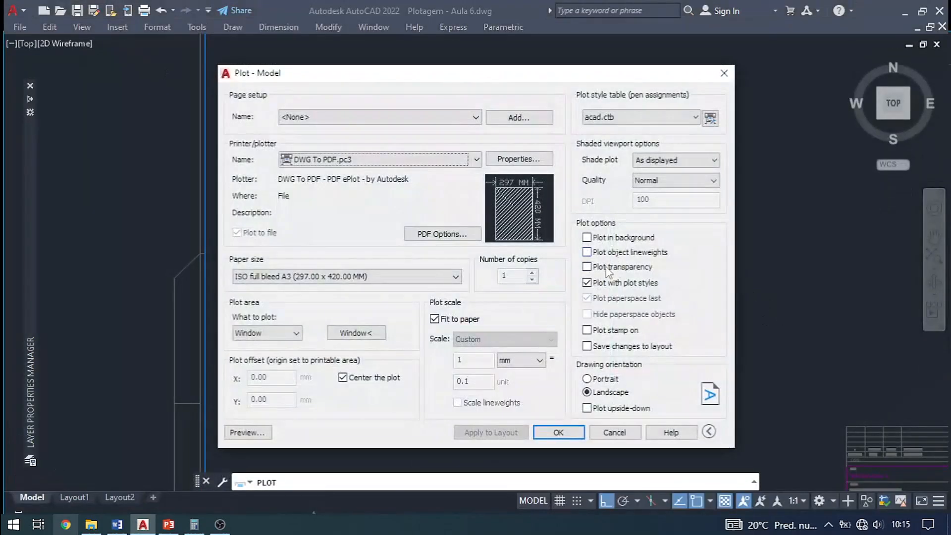
Turn Plot transparency back on and apply the plot settings to the layout.
left_click(609, 267)
left_click(508, 436)
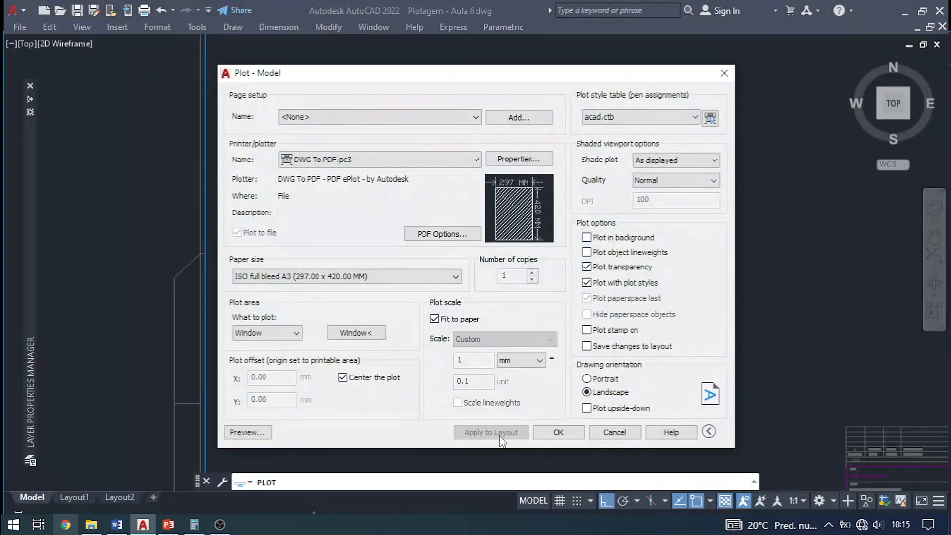
Try Portrait as the drawing orientation, apply it to the layout and preview how the sheet fits the paper.
left_click(595, 380)
left_click(612, 394)
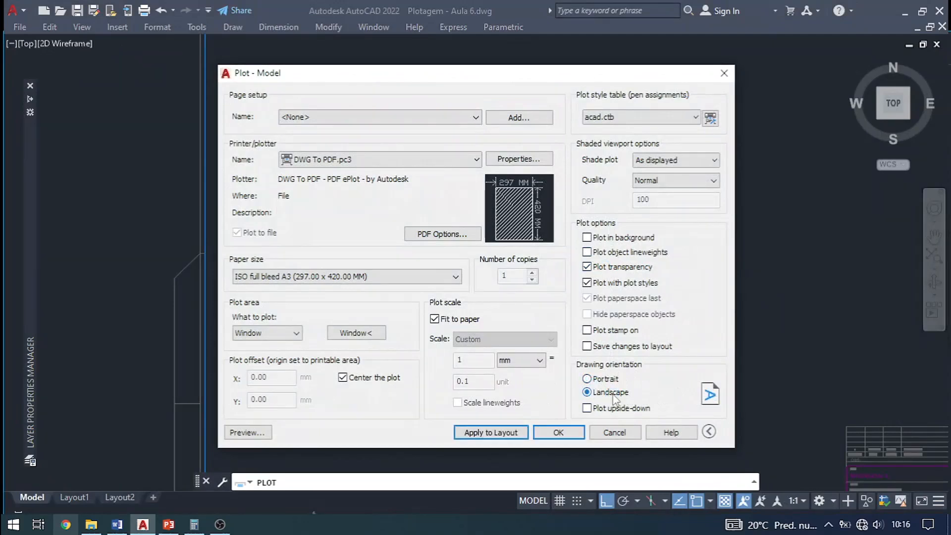
left_click(606, 379)
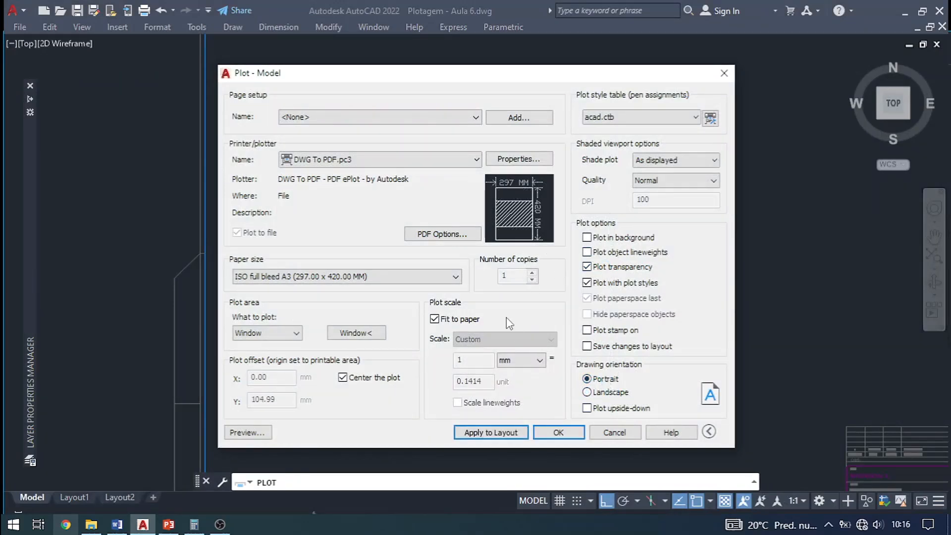
left_click(491, 433)
left_click(247, 433)
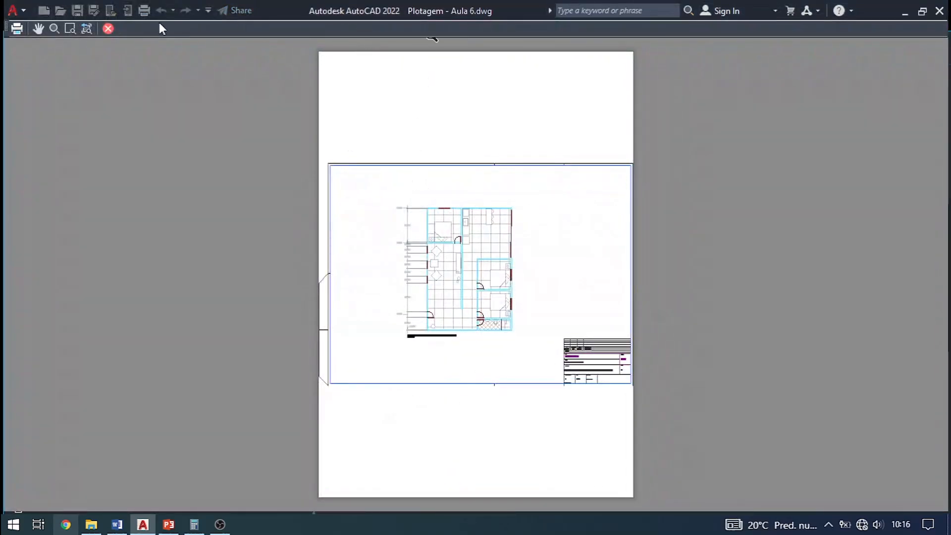
left_click(109, 29)
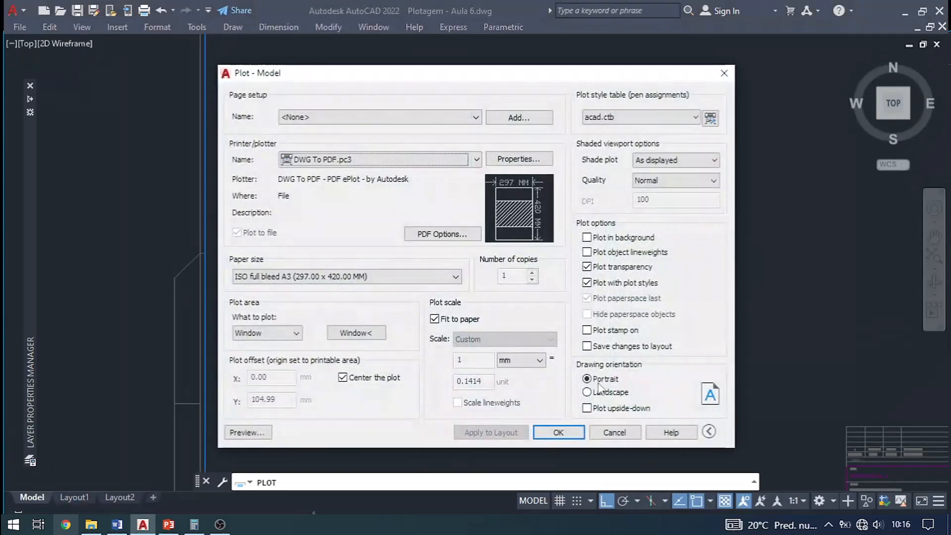
Set the drawing orientation to Landscape, apply it to the layout and preview the plot before closing the plot settings.
left_click(594, 393)
left_click(491, 433)
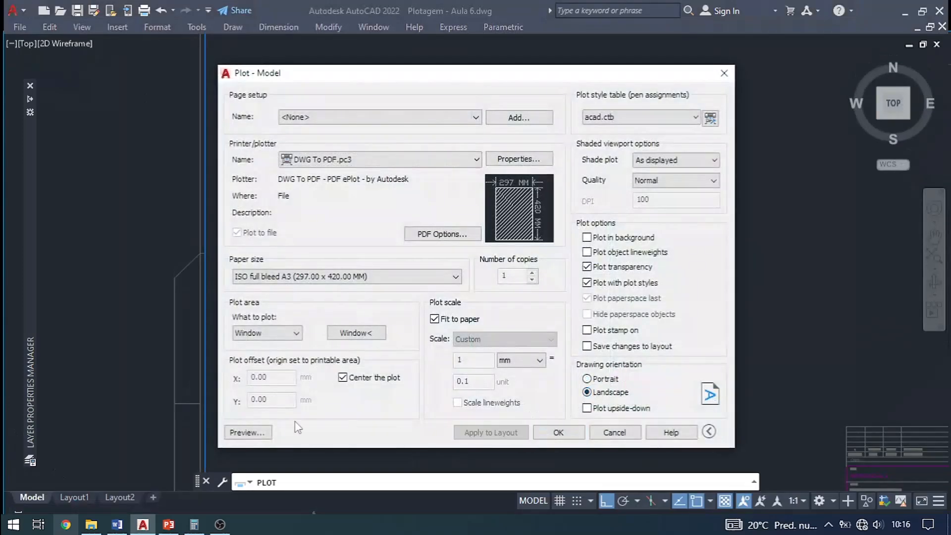
left_click(248, 432)
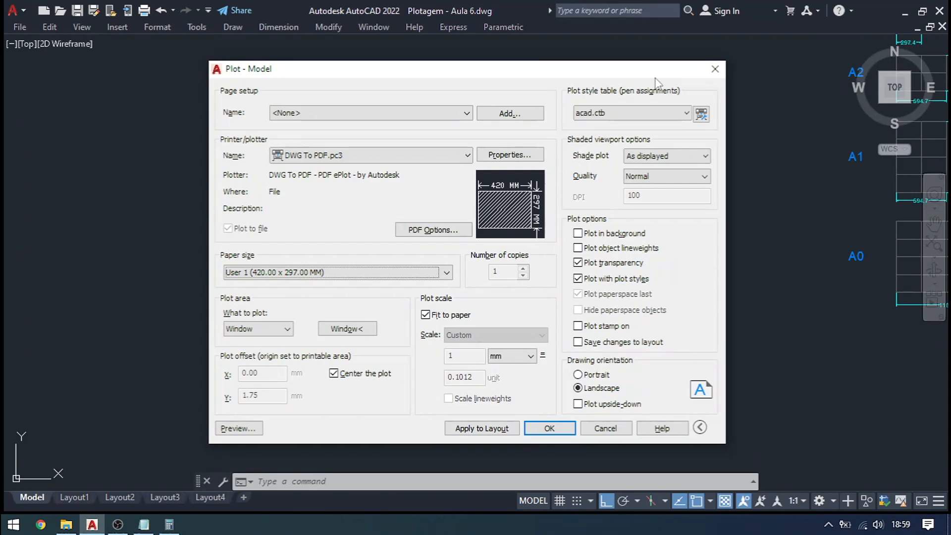
left_click(715, 69)
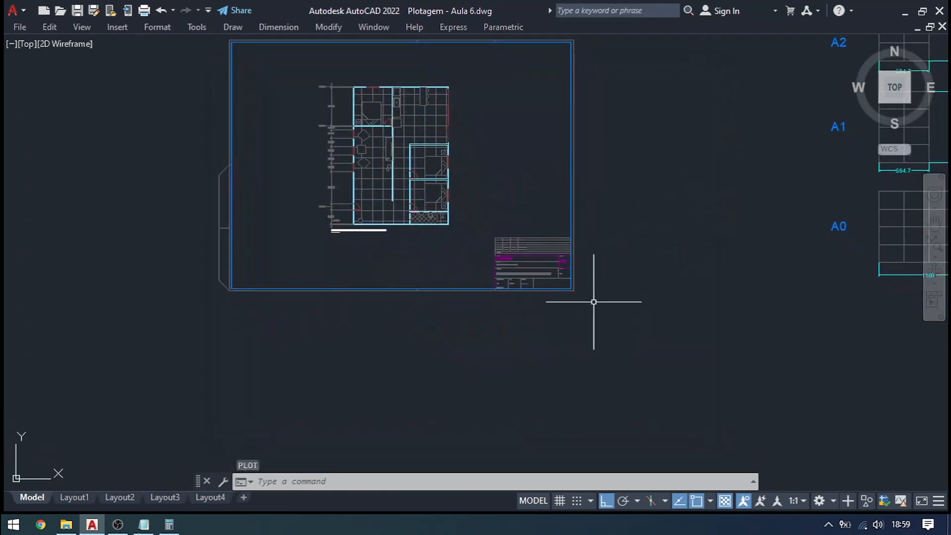
Measure the horizontal distance from the title block's lower-left corner to the sheet's right outer edge.
scroll(592, 301, "up", 4)
scroll(494, 277, "up", 1)
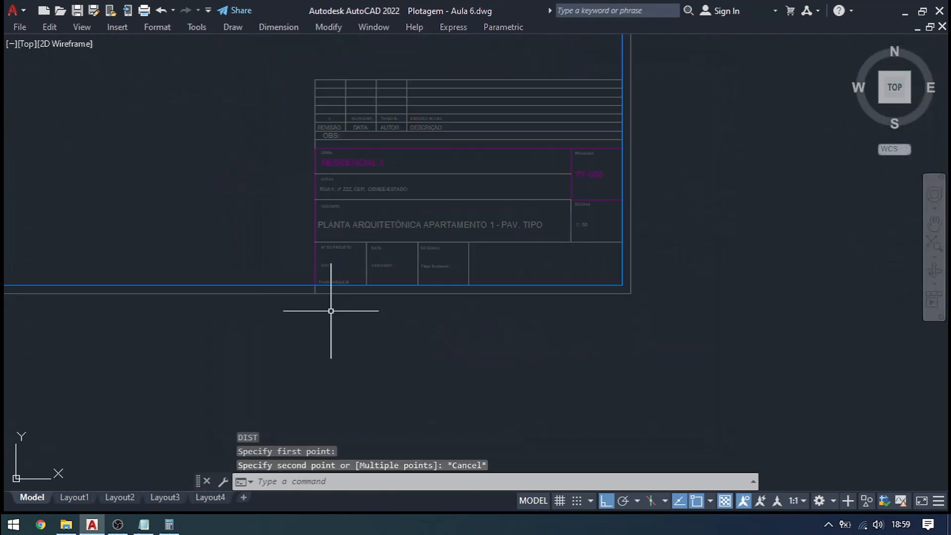
type("di")
key("Return")
left_click(315, 288)
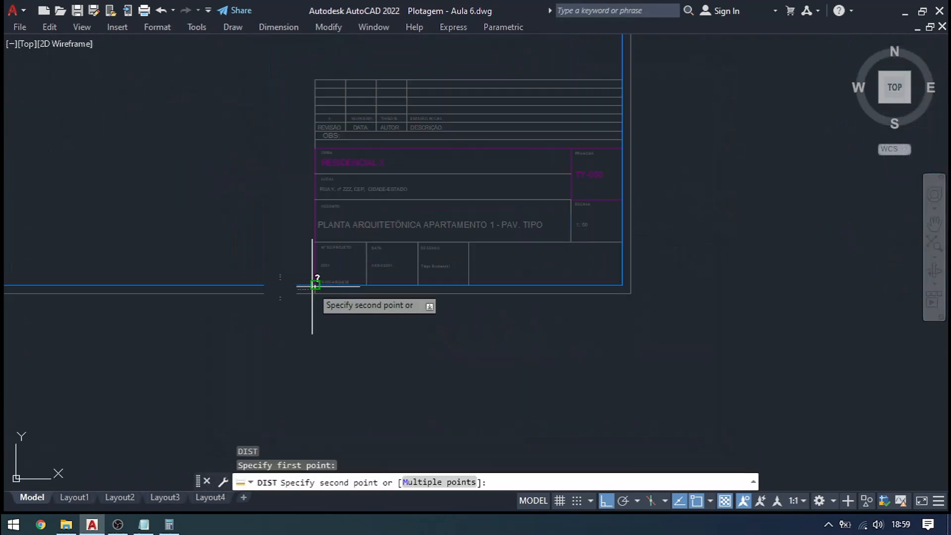
scroll(614, 286, "up", 3)
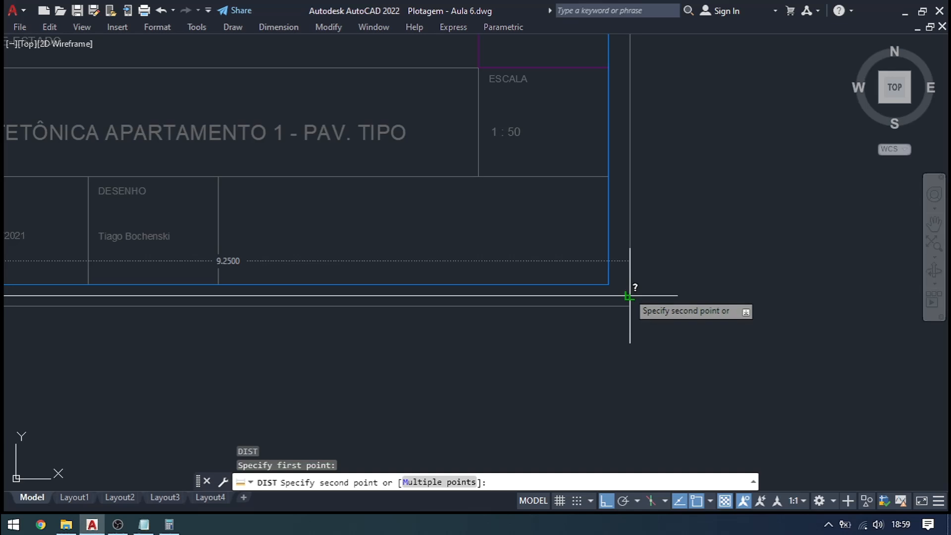
left_click(630, 296)
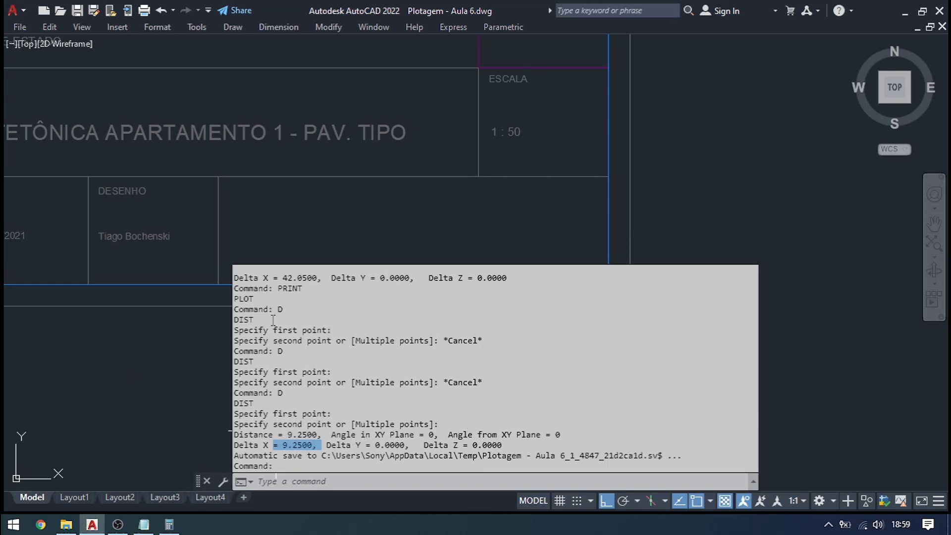
Measure the full width and height of the sheet's outer outline, including the binding flap.
type("p")
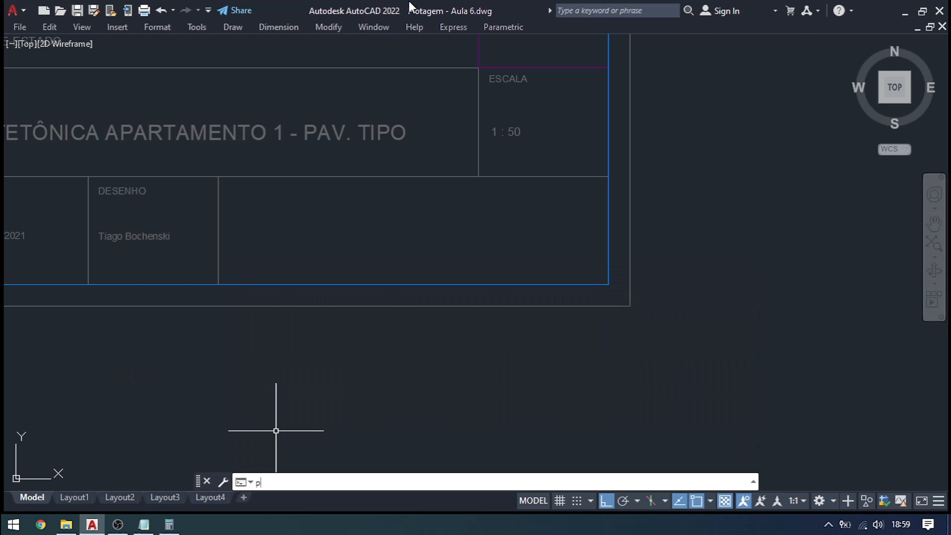
scroll(723, 252, "up", 2)
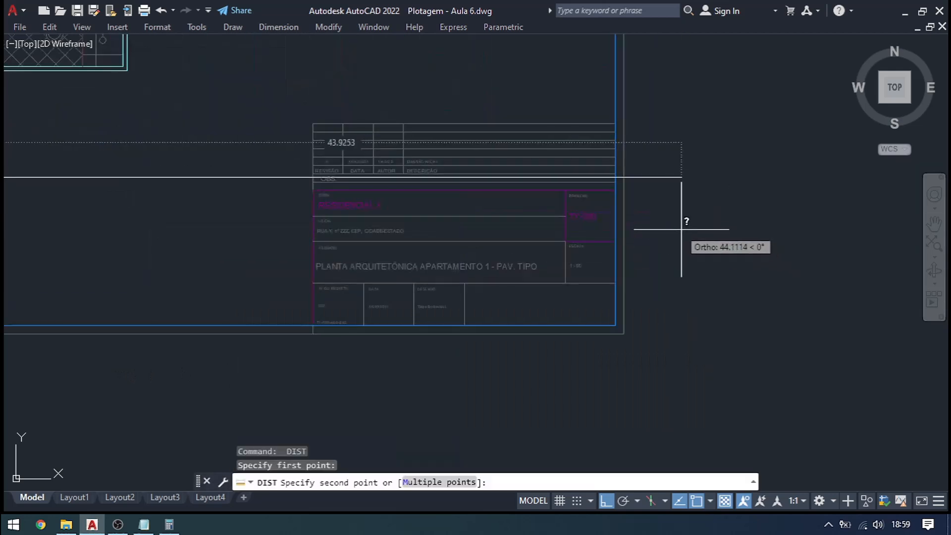
left_click(622, 177)
key("Return")
left_click(629, 323)
scroll(617, 284, "down", 5)
scroll(617, 284, "up", 5)
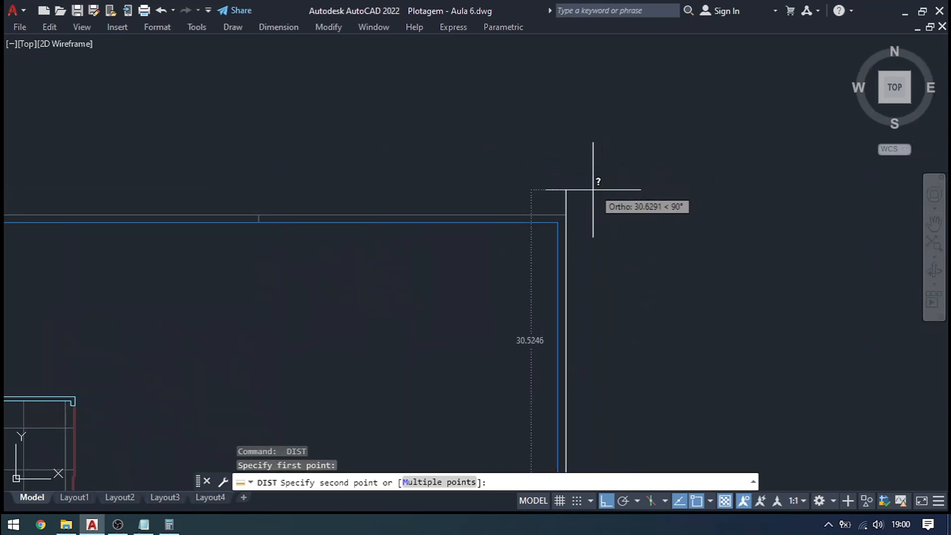
left_click(574, 213)
scroll(526, 206, "down", 4)
scroll(545, 195, "down", 2)
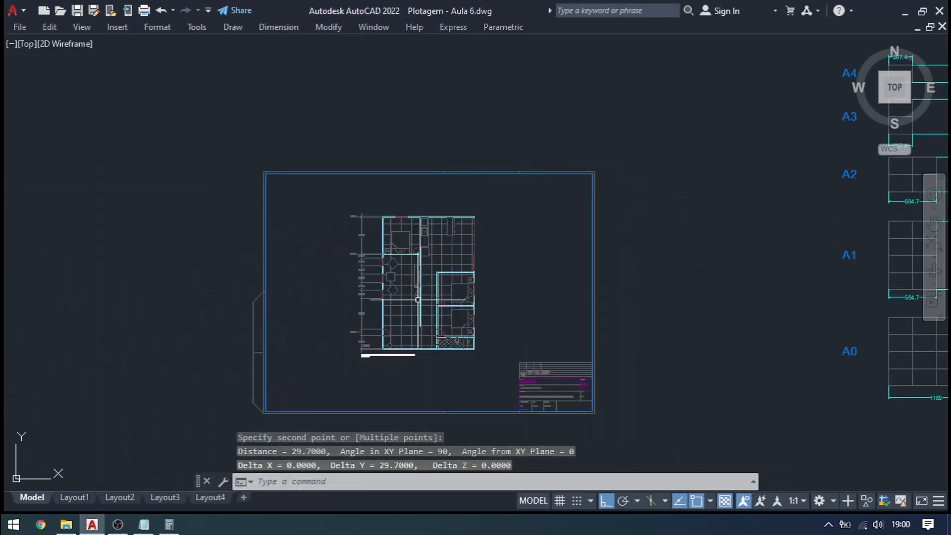
Reopen the plot settings and start a new custom paper size in the DWG To PDF.pc3 plotter properties.
middle_click_drag(598, 404, 620, 360)
type("plot")
key("Return")
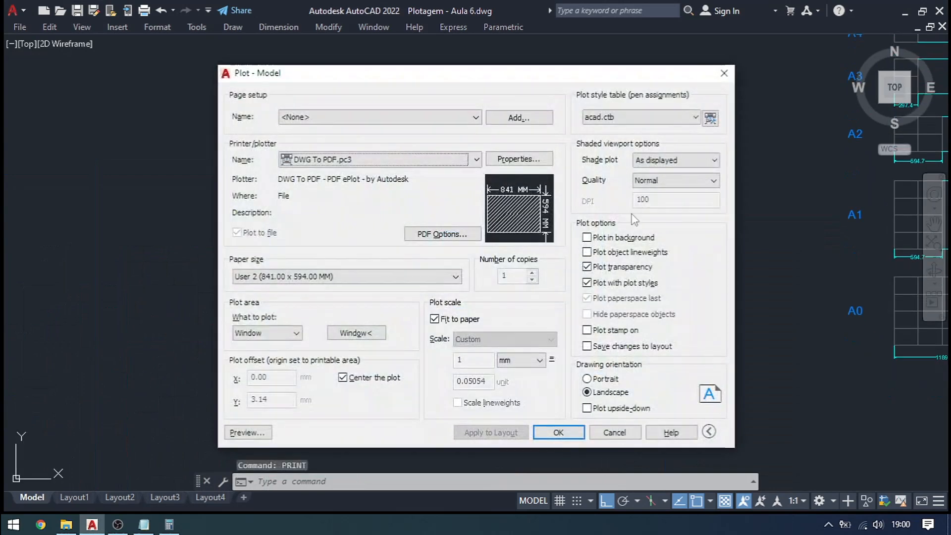
left_click(518, 158)
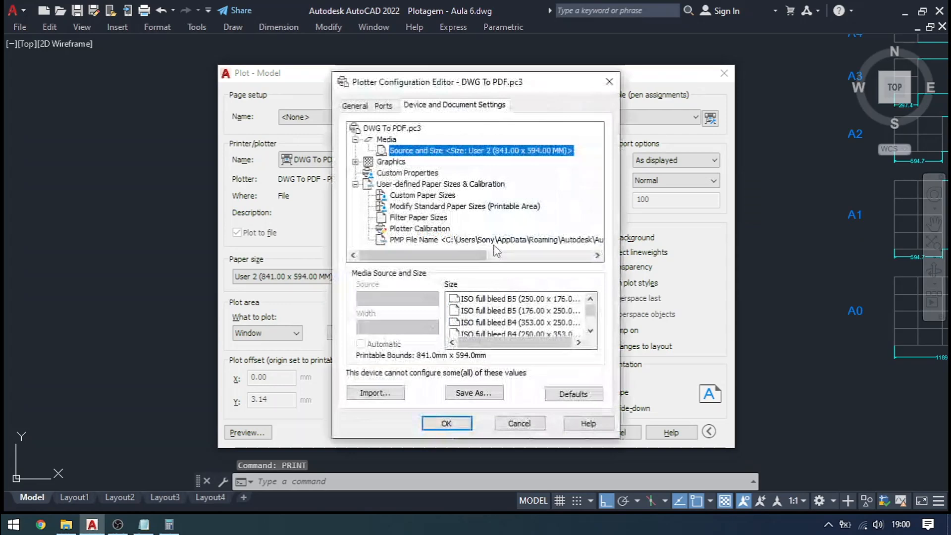
left_click(407, 173)
left_click(438, 197)
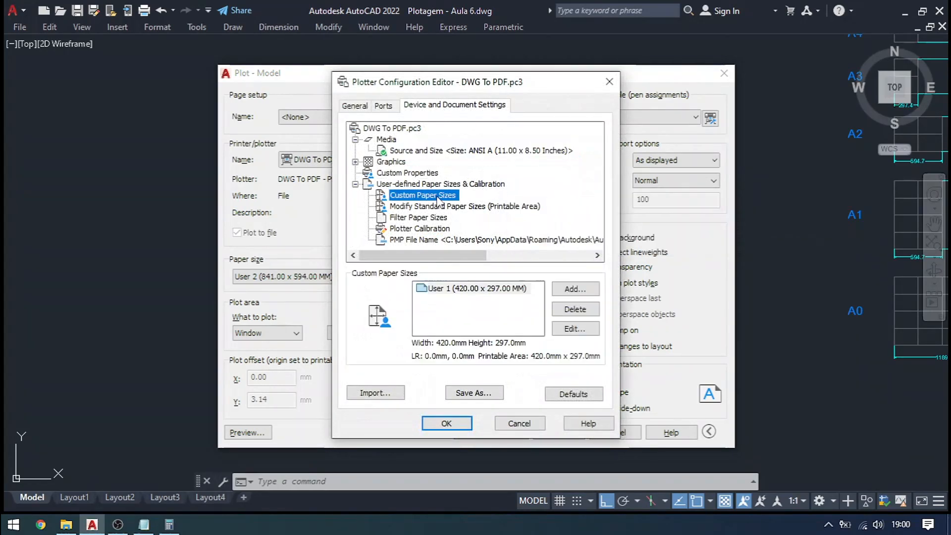
left_click(575, 289)
left_click(582, 369)
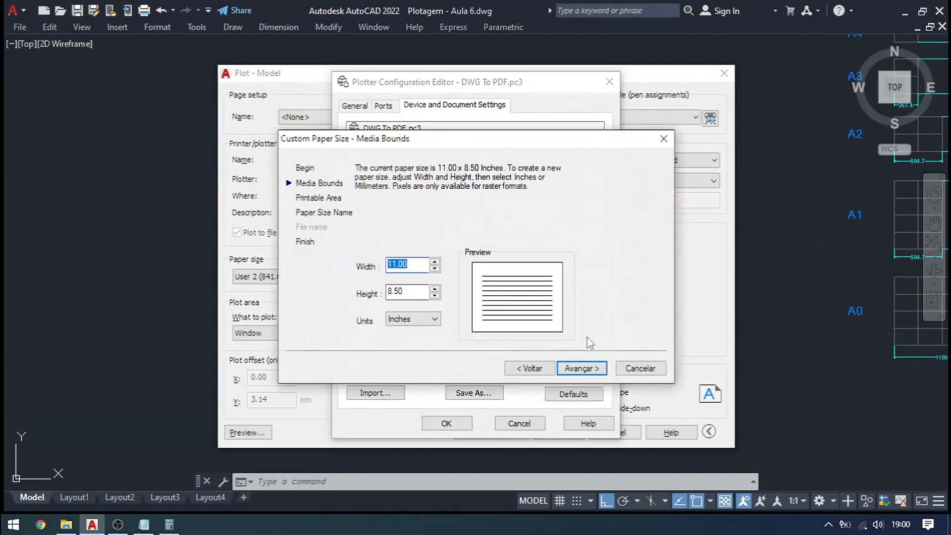
Set the custom paper size's units to millimetres, its width to 841 and its height to 594.
left_click(434, 319)
left_click(424, 341)
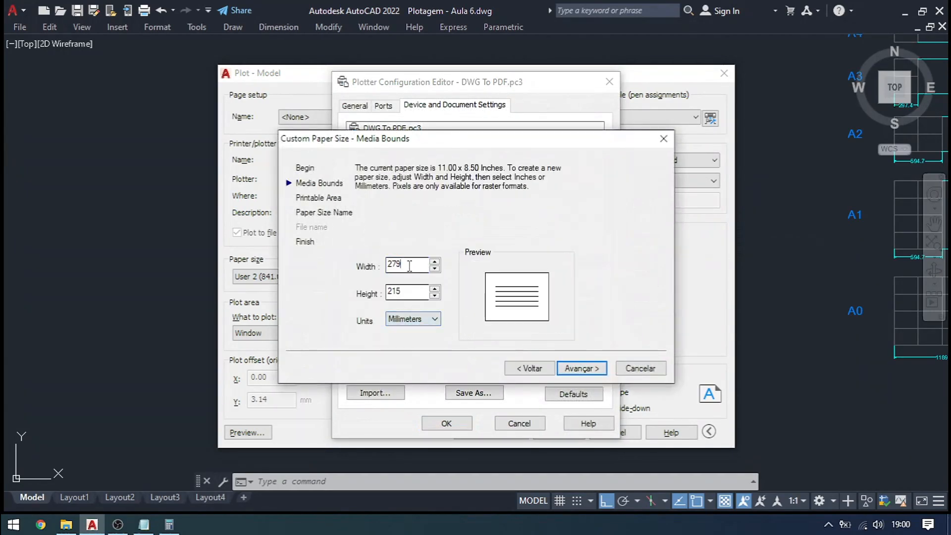
type("841")
key("Tab")
type("594")
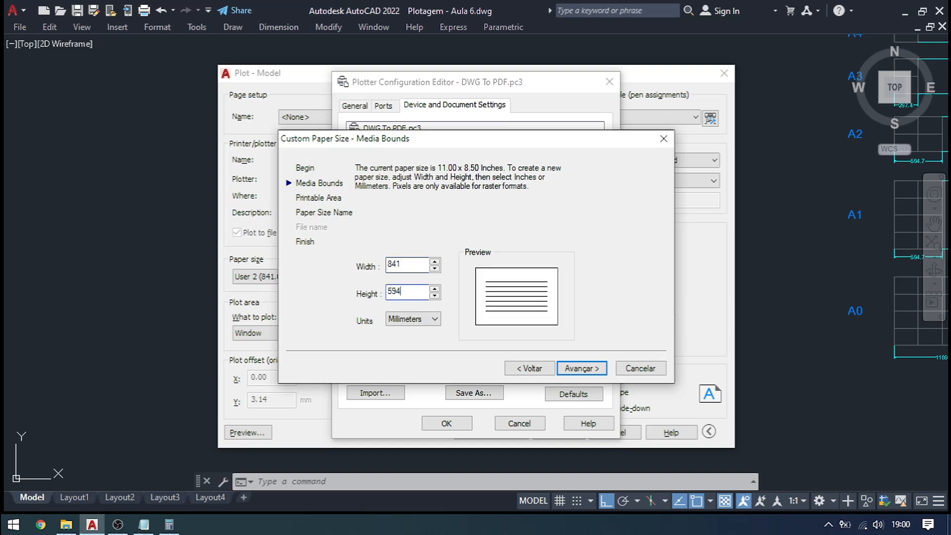
key("Return")
Set the custom paper's printable-area margins to 0 and finish creating it with the suggested name.
type("0")
key("Tab")
type("0")
key("Tab")
type("00")
key("Return")
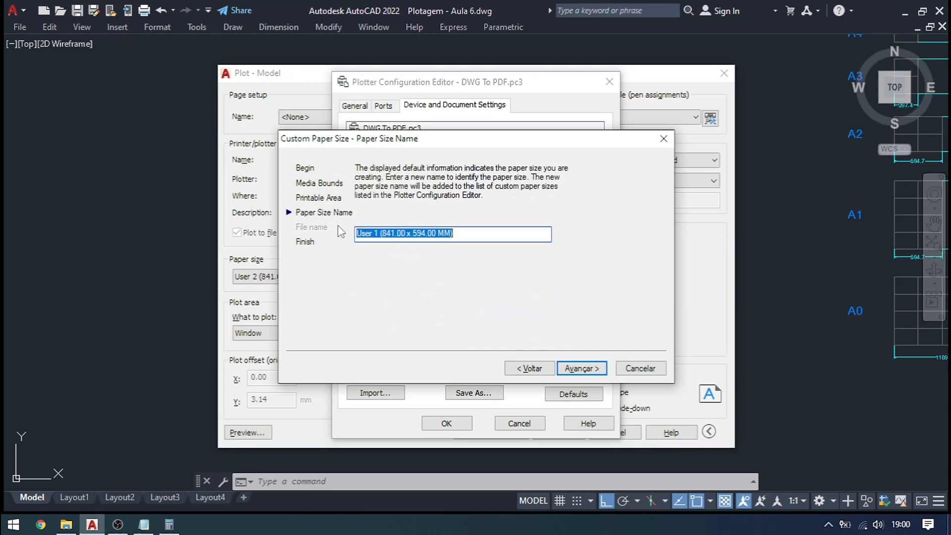
key("Return")
key("Return")
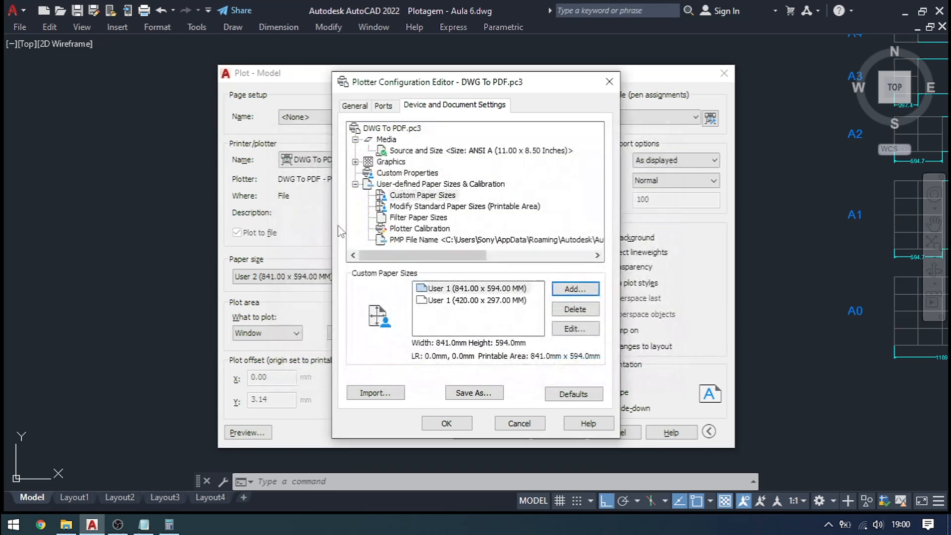
Save the plotter changes to the PC3 configuration file and select User 1 (841.00 x 594.00 MM) as the paper size.
left_click(443, 424)
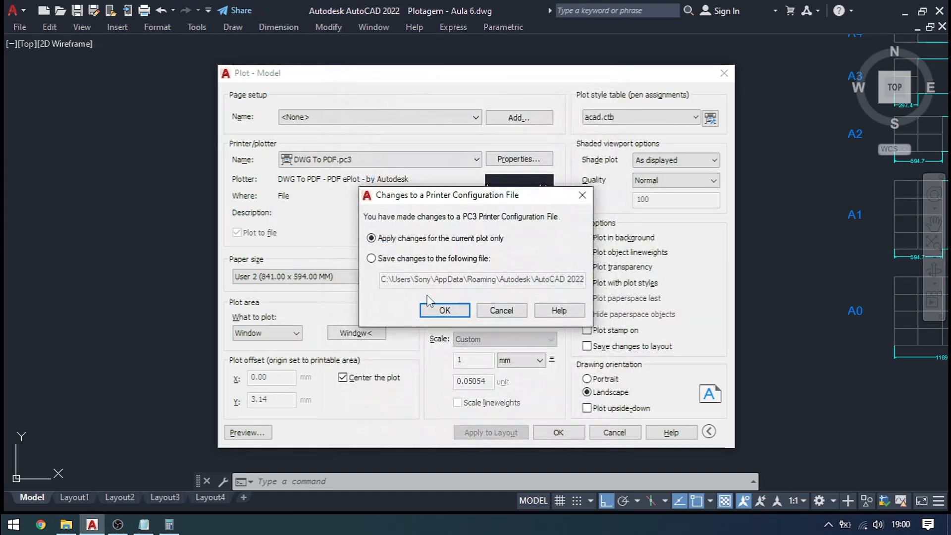
left_click(416, 259)
left_click(442, 310)
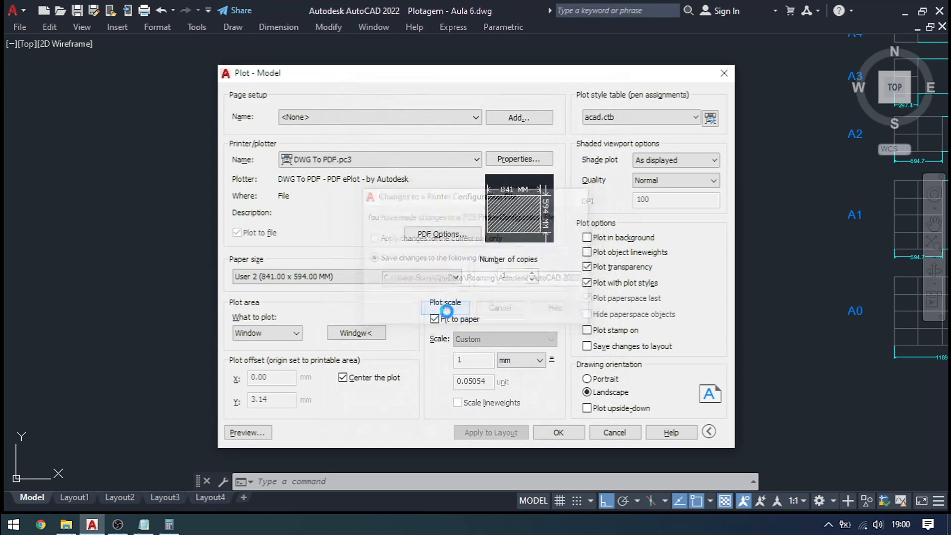
left_click(453, 276)
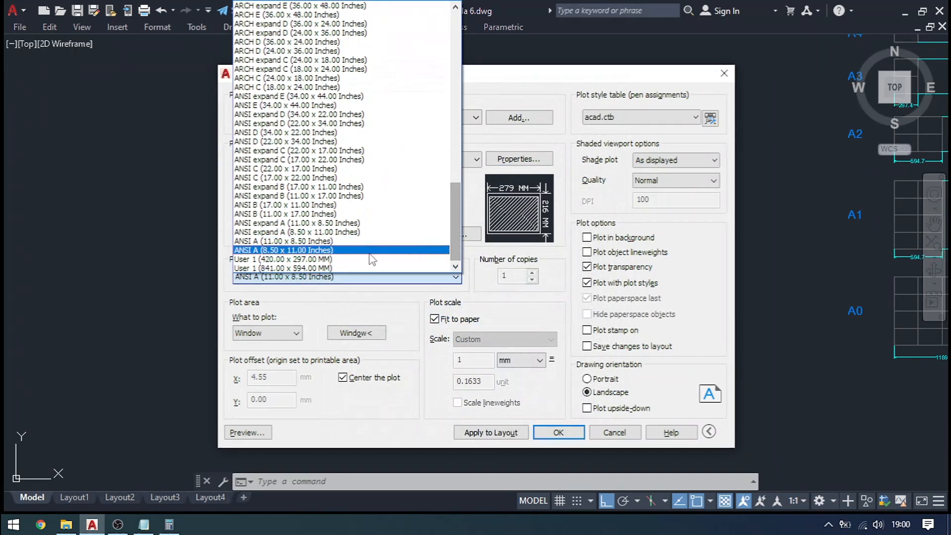
left_click(345, 269)
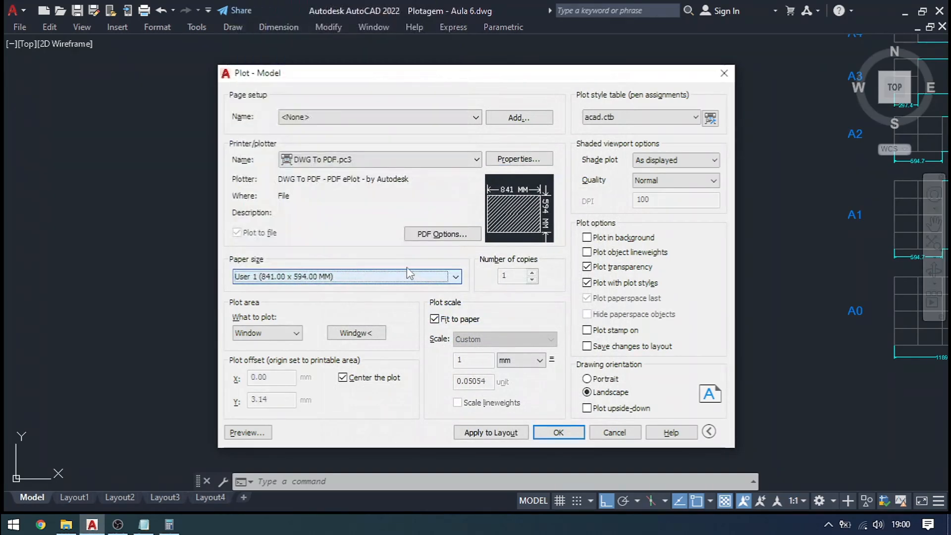
Redefine the plot window from the sheet's upper-right outer corner to the lower-left corner, level with the binding flap's outer edge.
left_click(349, 329)
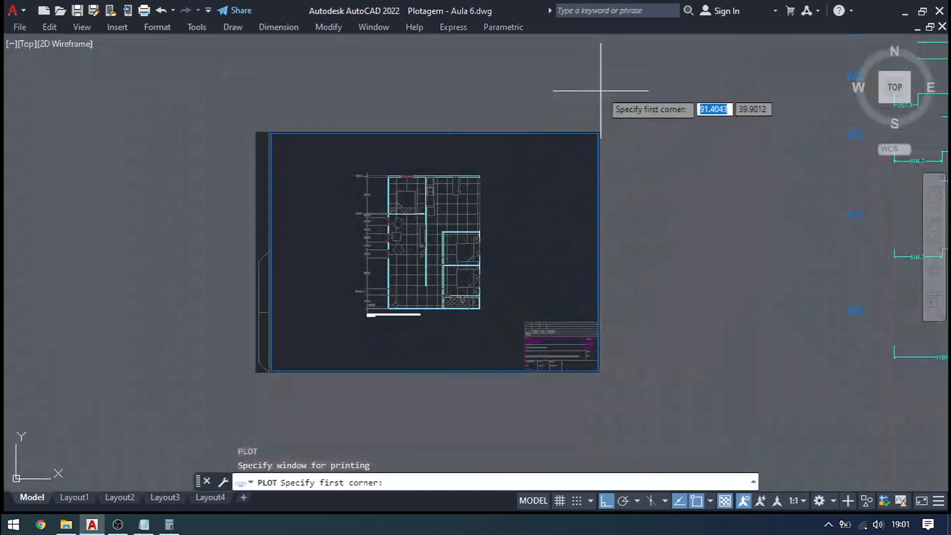
scroll(582, 203, "up", 5)
scroll(570, 207, "up", 4)
scroll(539, 152, "up", 3)
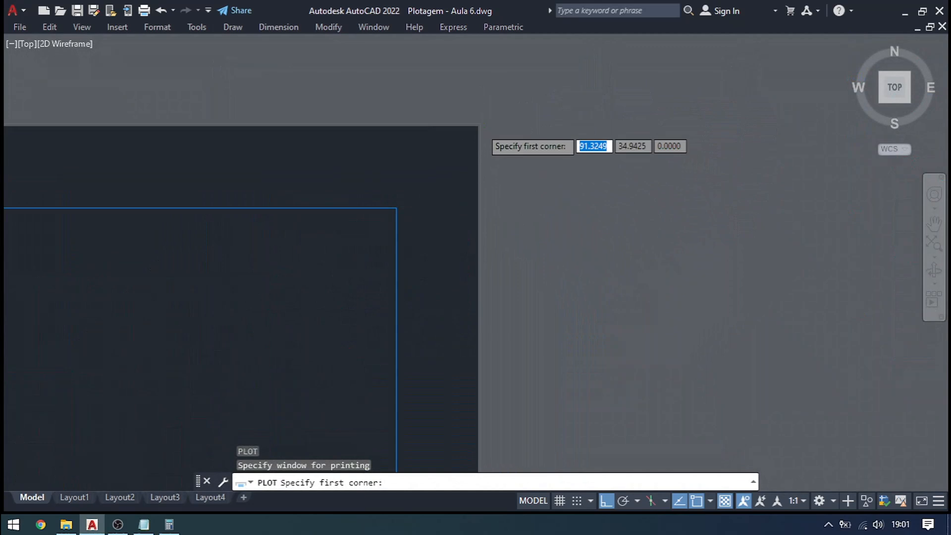
scroll(498, 119, "up", 5)
scroll(505, 110, "up", 2)
left_click(386, 141)
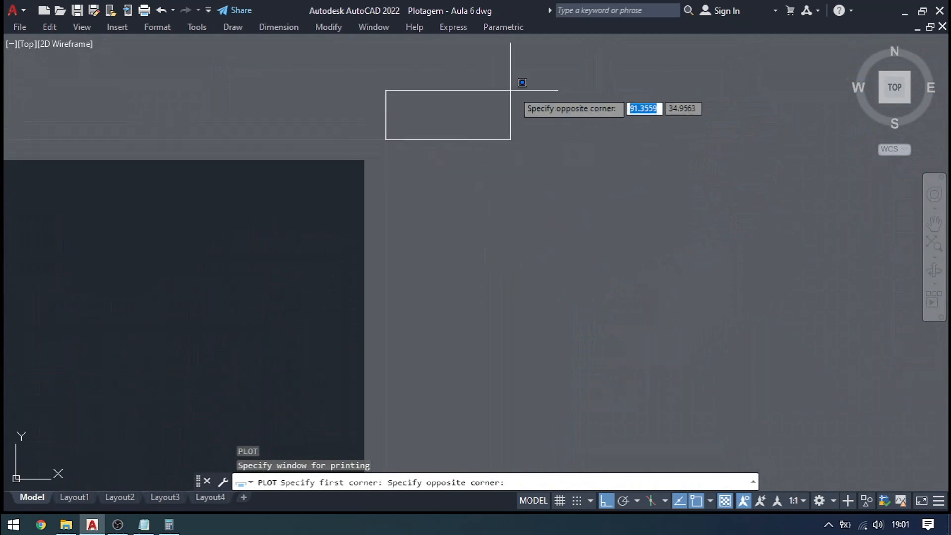
scroll(527, 129, "down", 6)
scroll(526, 138, "down", 10)
scroll(439, 188, "up", 6)
middle_click_drag(490, 230, 437, 213)
scroll(438, 212, "up", 5)
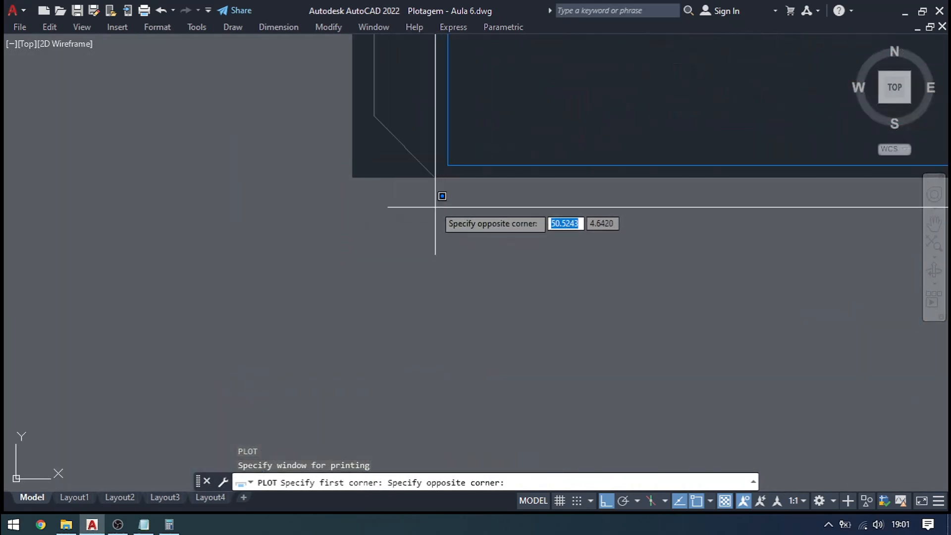
scroll(420, 165, "up", 2)
middle_click_drag(420, 164, 433, 234)
scroll(433, 235, "up", 2)
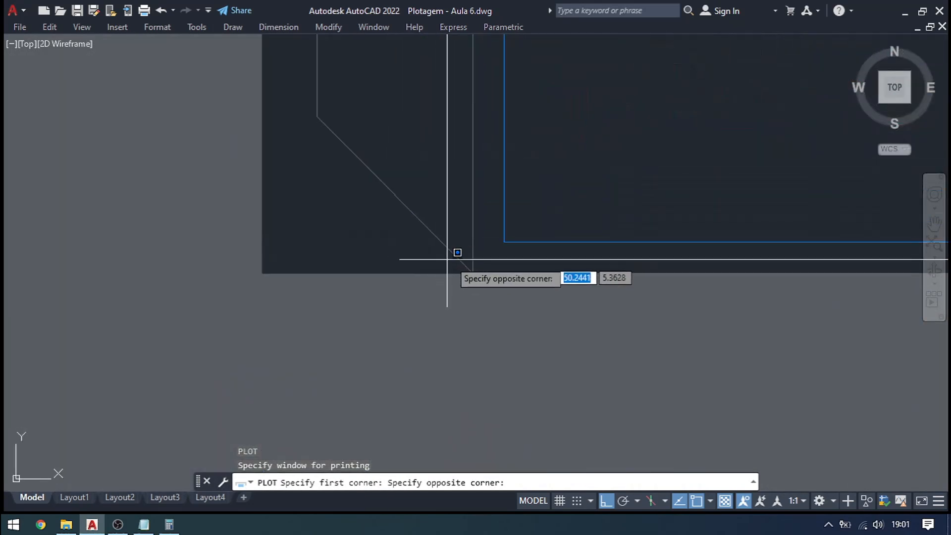
left_click(315, 272)
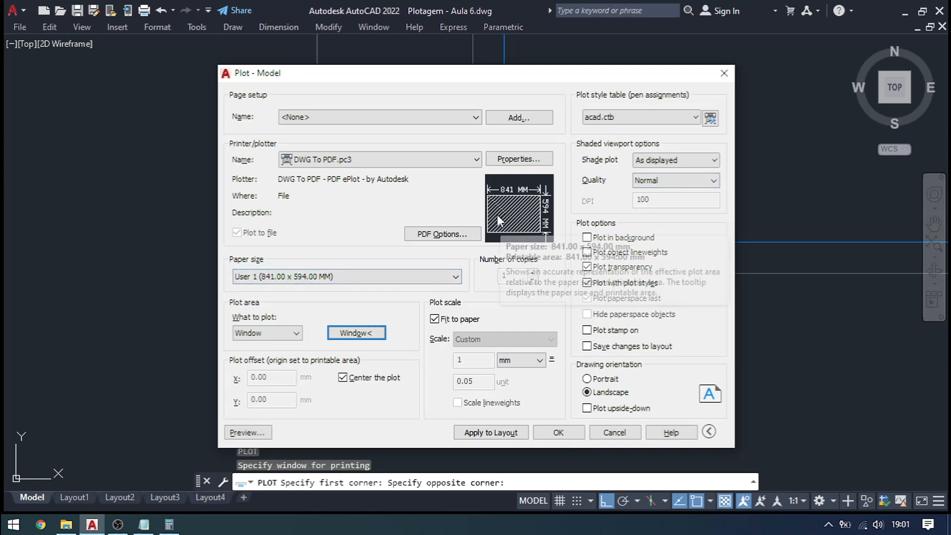
Apply the plot settings to the layout and preview the sheet, checking the binding flap's lower corner against the paper edge.
left_click(489, 433)
left_click(248, 432)
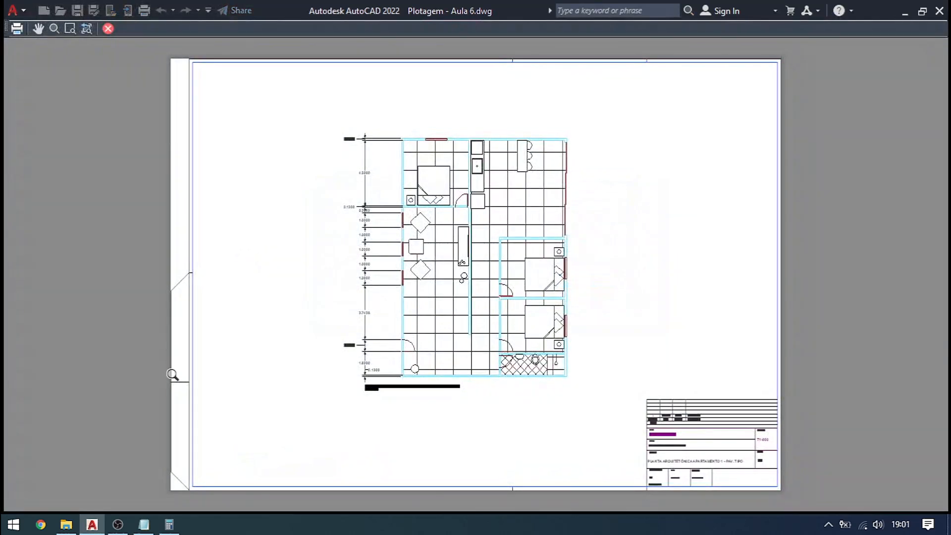
scroll(171, 488, "up", 5)
scroll(241, 273, "down", 3)
scroll(275, 359, "up", 4)
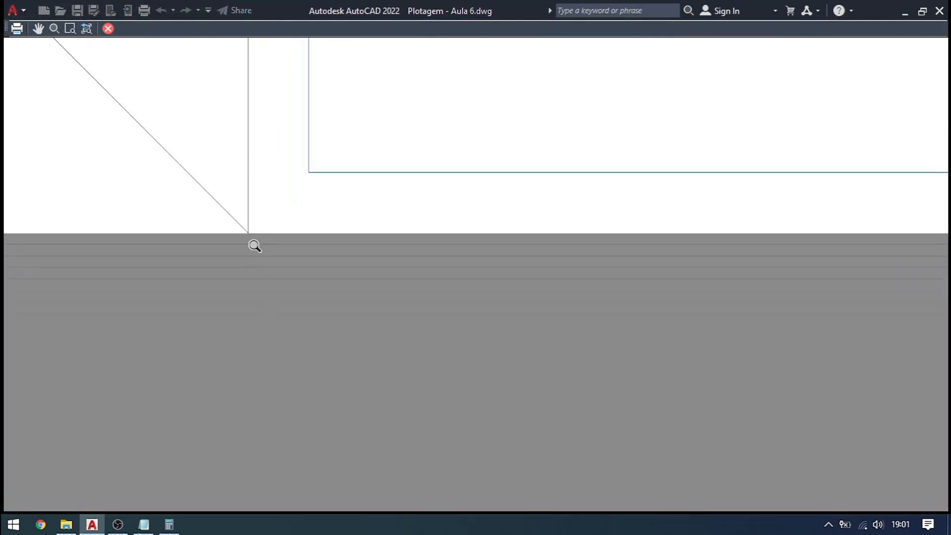
scroll(255, 245, "down", 4)
left_click(109, 28)
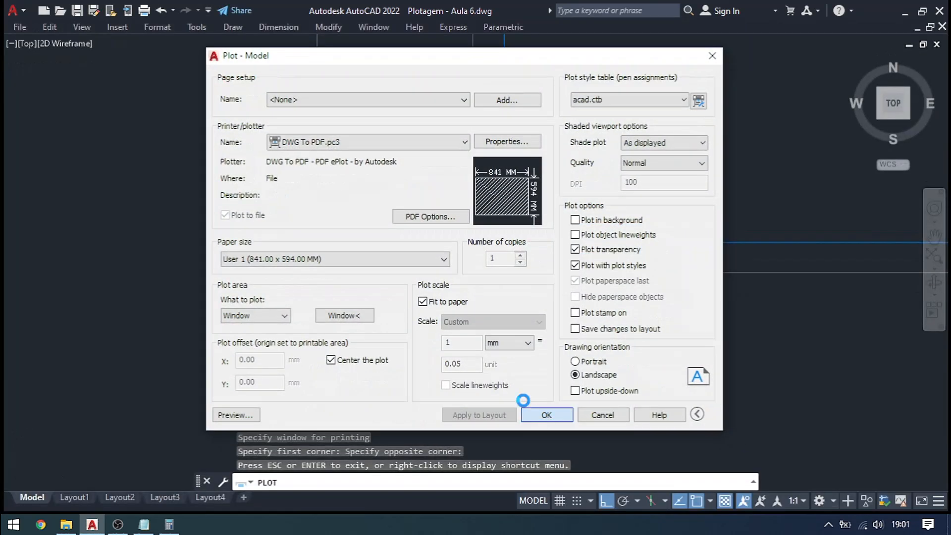
Plot the sheet to PDF, saving it as Plotagem - Aula 6-Model.pdf in the Aula 6 folder.
left_click(543, 415)
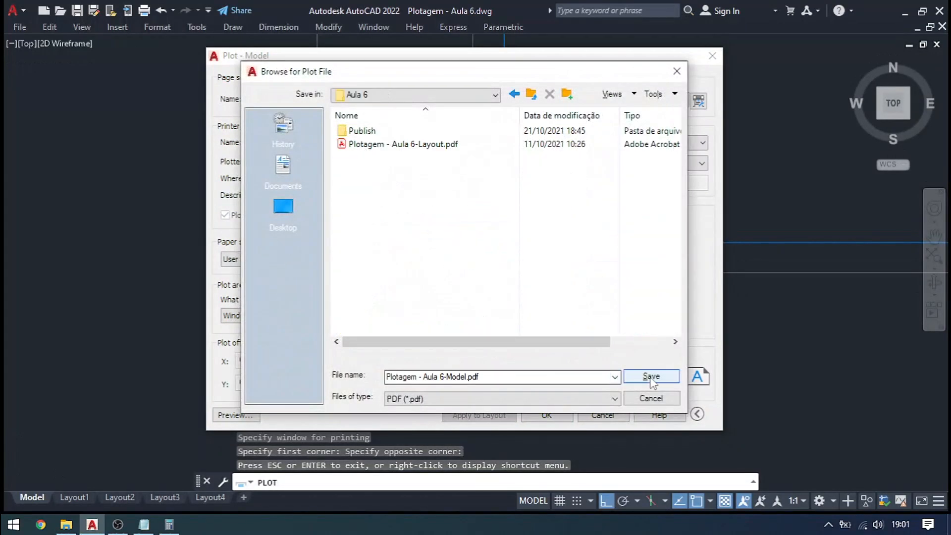
key("Return")
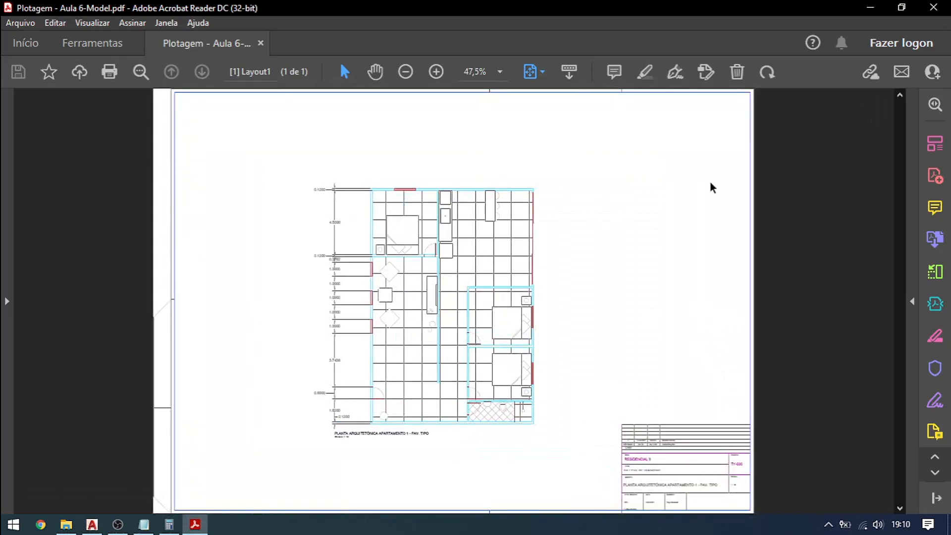
Open the Measure tools in Acrobat Reader and activate distance measurement for the plotted PDF.
left_click(68, 44)
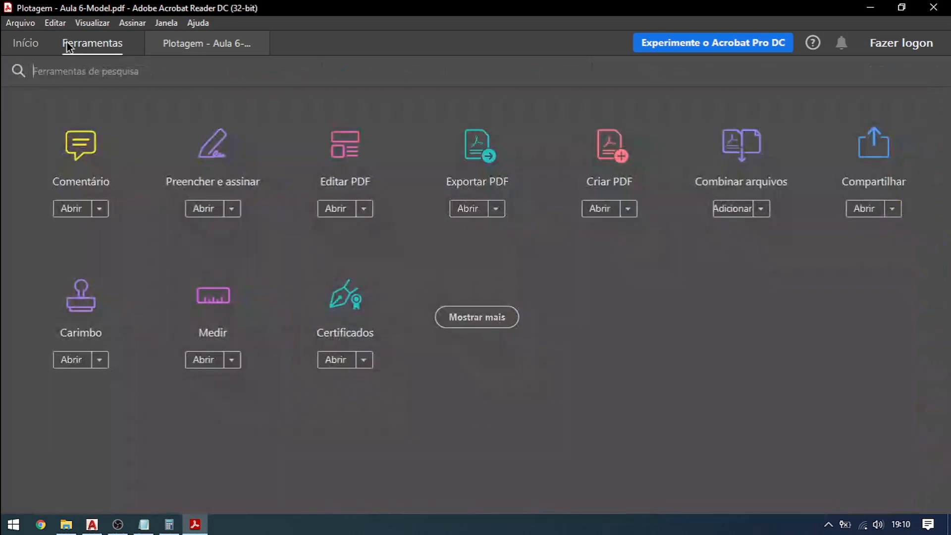
left_click(220, 301)
left_click(286, 105)
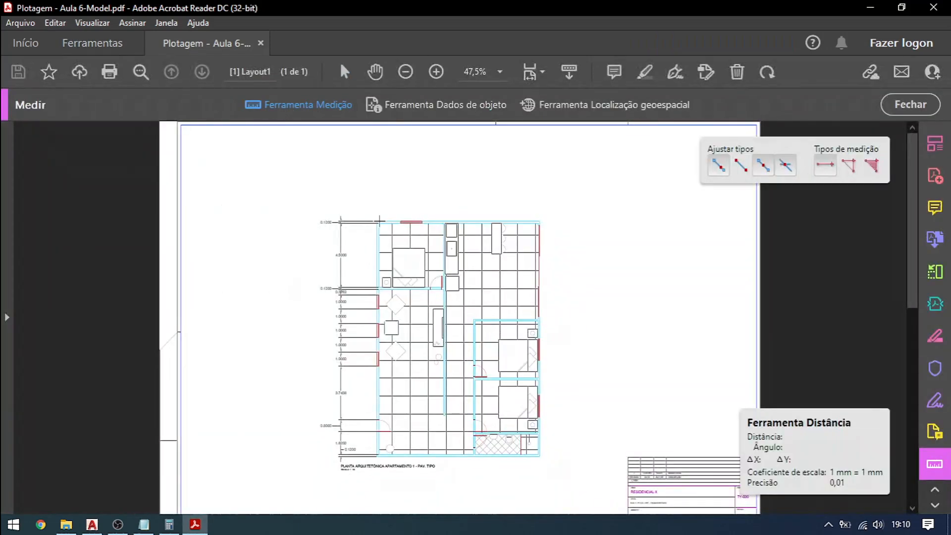
Measure the distance from the title block's upper-left corner to the sheet's outer right edge, placing the dimension above the block.
scroll(722, 419, "up", 4, "ctrl")
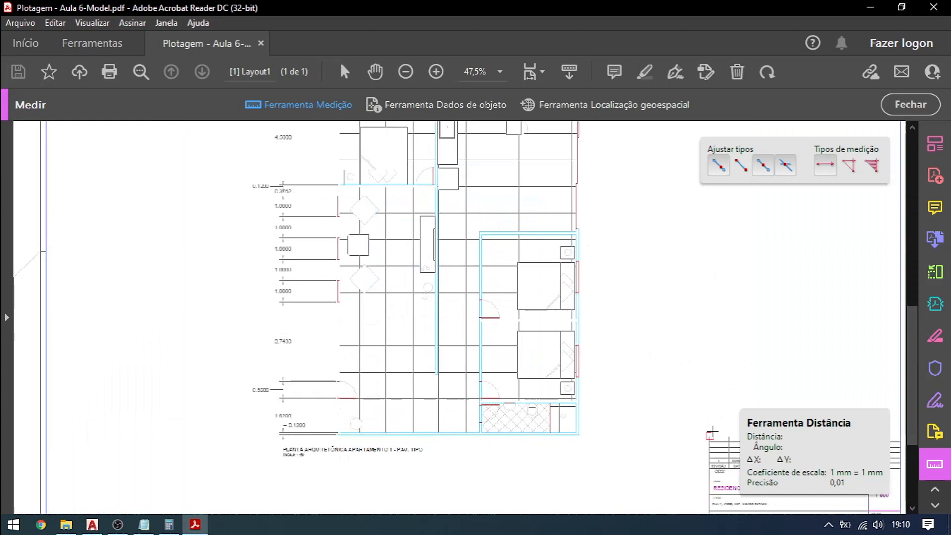
left_click_drag(651, 508, 782, 508)
scroll(757, 317, "down", 3)
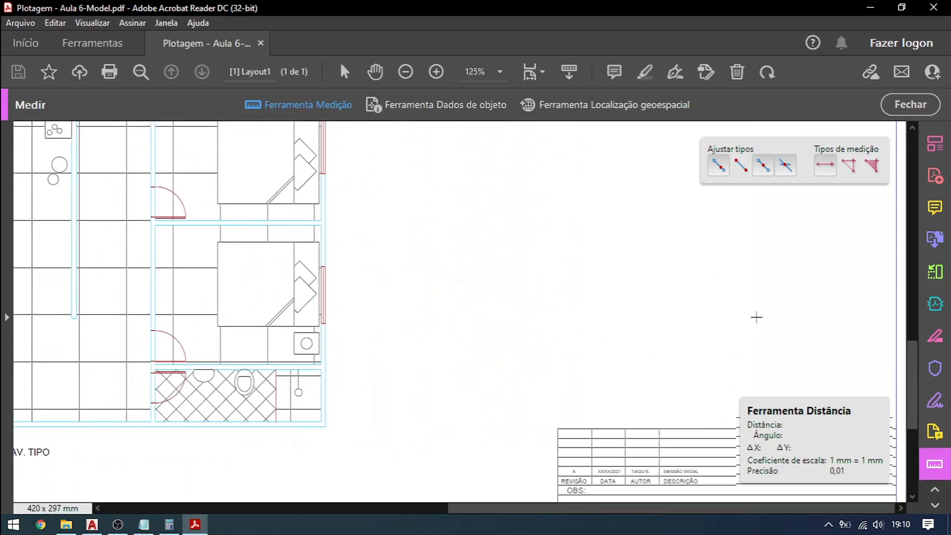
scroll(757, 317, "down", 2)
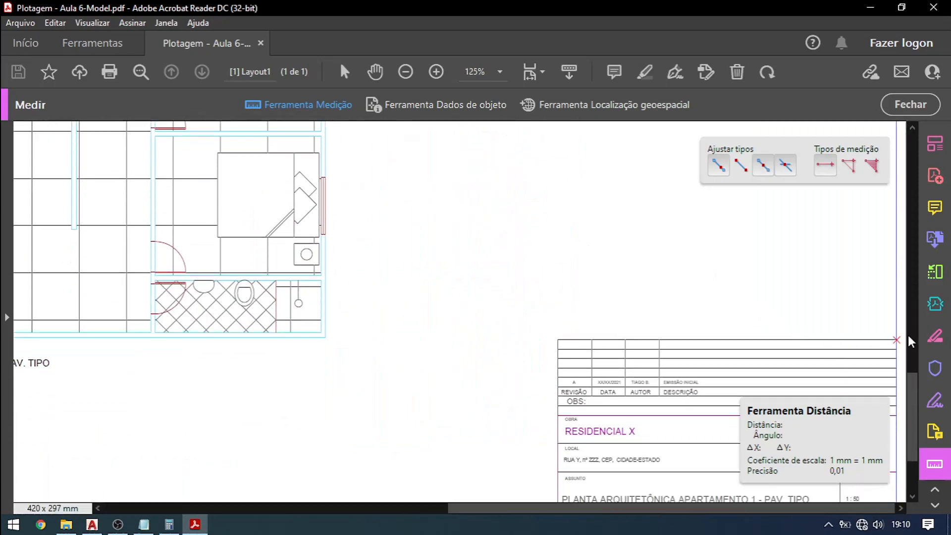
left_click(558, 340)
scroll(908, 343, "up", 1)
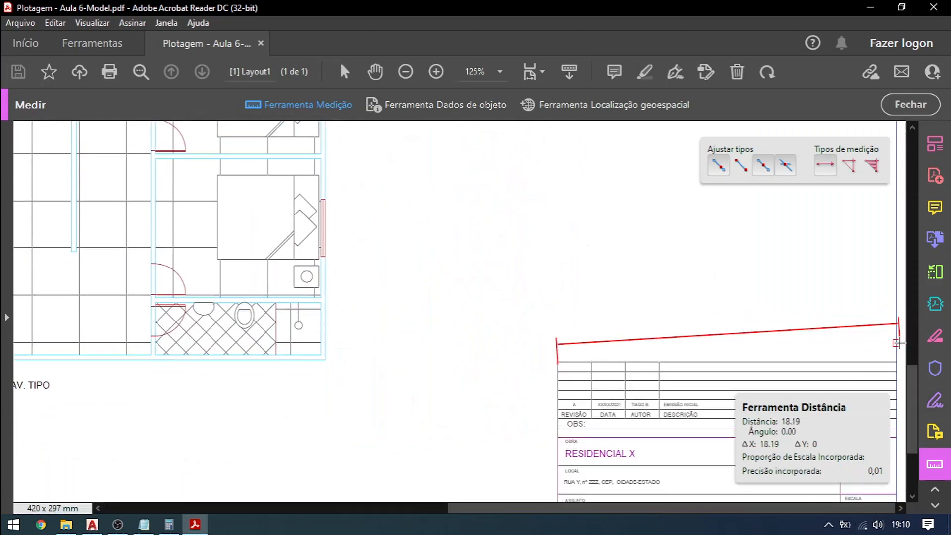
scroll(904, 352, "up", 4, "ctrl")
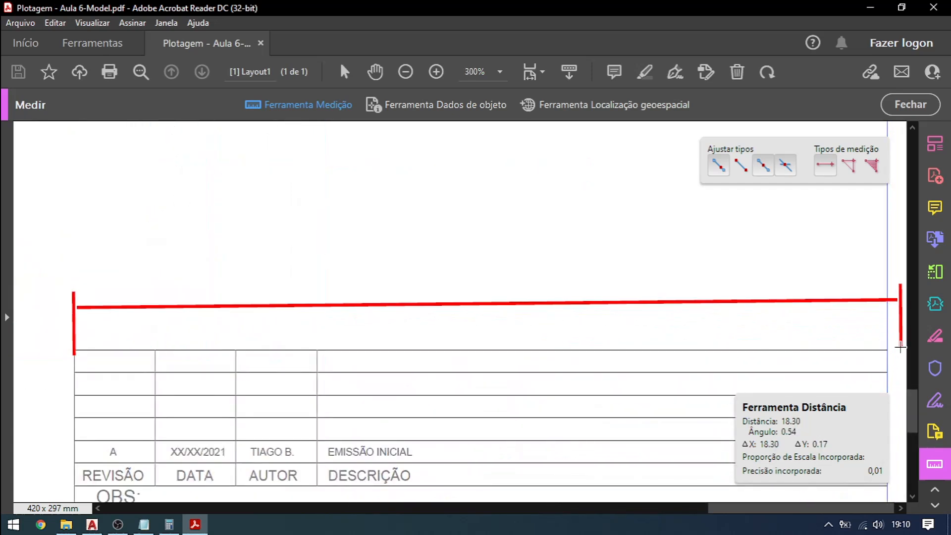
left_click(900, 350)
scroll(890, 311, "down", 2)
left_click(792, 220)
scroll(784, 277, "down", 2)
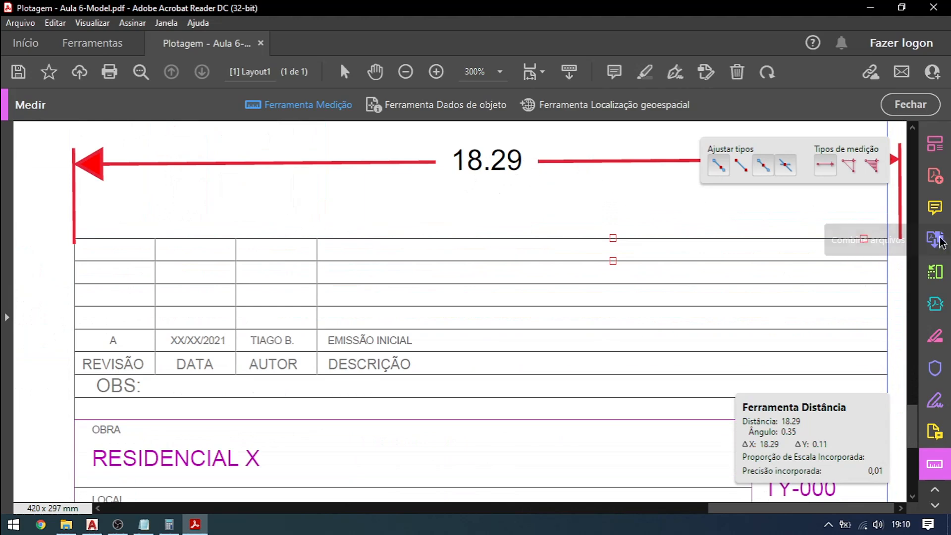
scroll(522, 287, "down", 1, "ctrl")
scroll(522, 288, "down", 2, "ctrl")
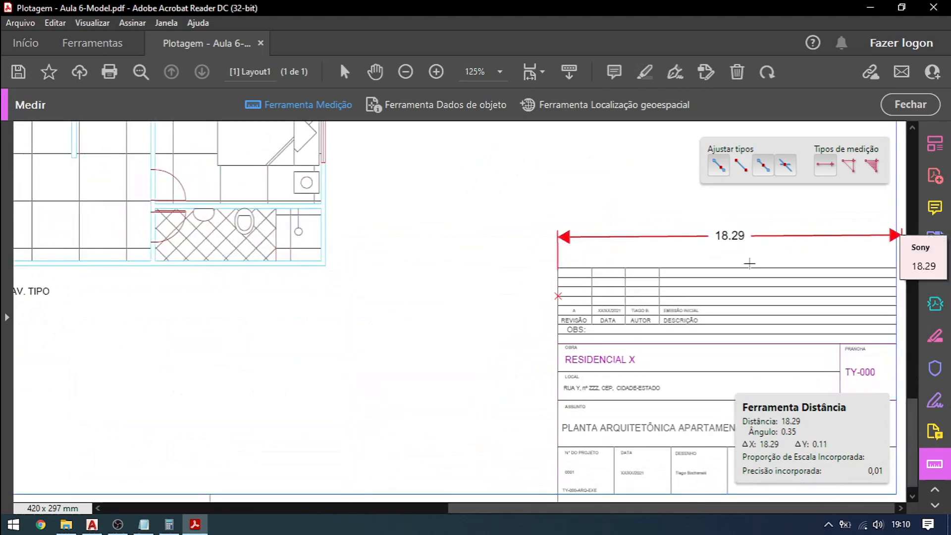
scroll(782, 240, "up", 1, "ctrl")
left_click_drag(621, 510, 681, 510)
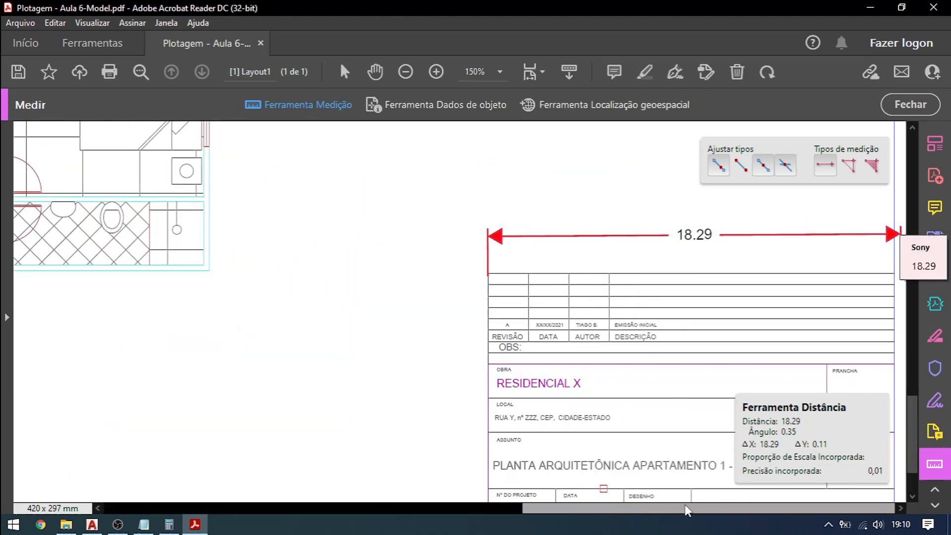
scroll(823, 281, "down", 1)
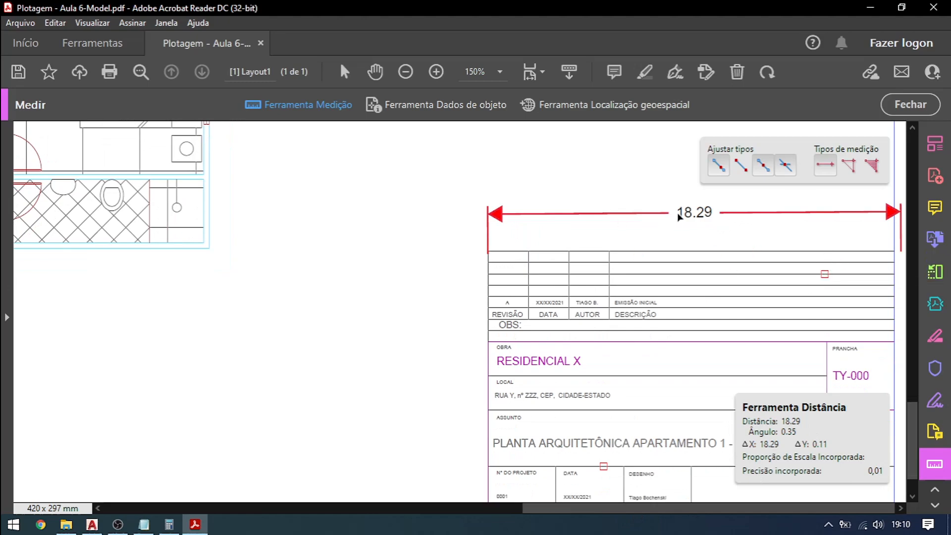
Switch to AutoCAD, measure the same title block width along the sheet's lower outer edge, and compare it with the PDF dimension.
key("alt+Tab")
type("di")
key("space")
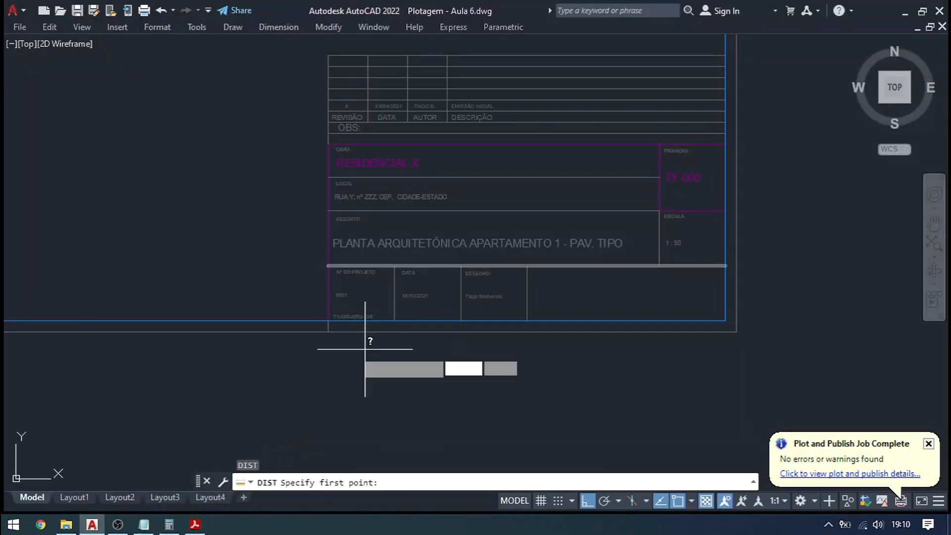
left_click(328, 331)
left_click(736, 331)
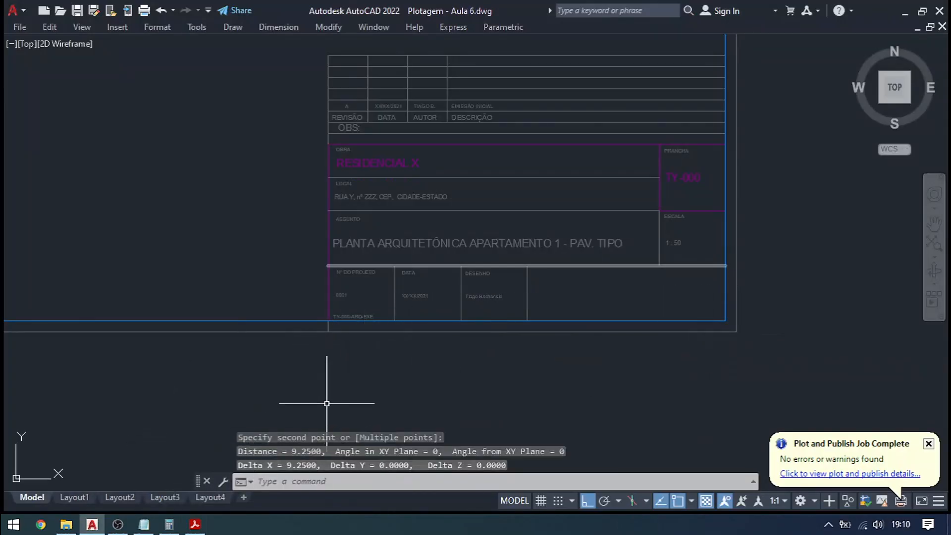
key("F2")
left_click(196, 524)
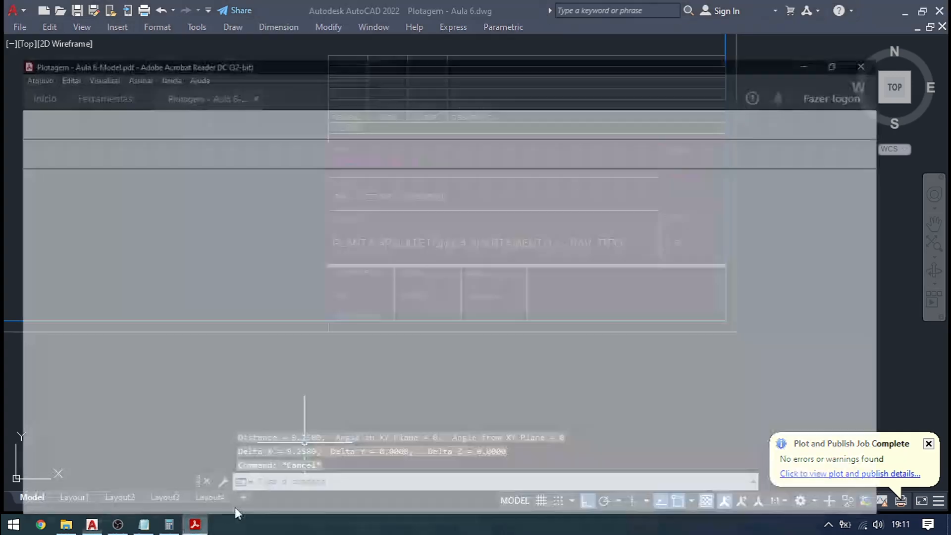
left_click(196, 524)
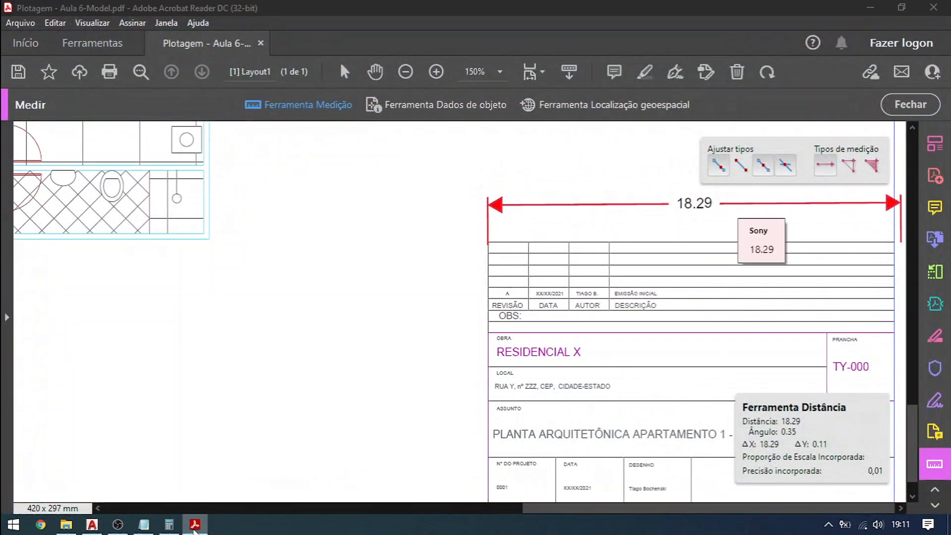
Review the paper size and plot scale in the drawing's Plot settings, leaving them unchanged.
scroll(488, 284, "down", 4)
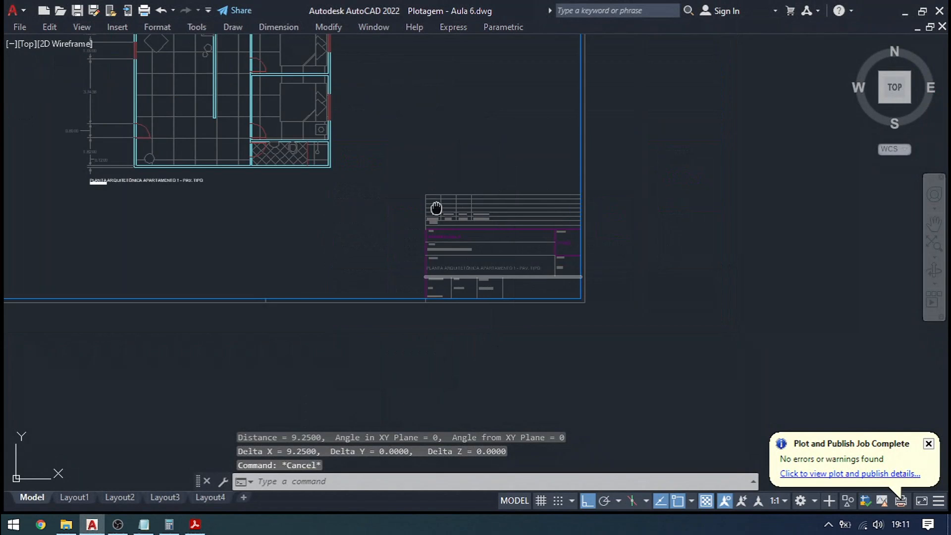
middle_click_drag(484, 127, 545, 189)
key("Escape")
key("Escape")
scroll(720, 349, "up", 2)
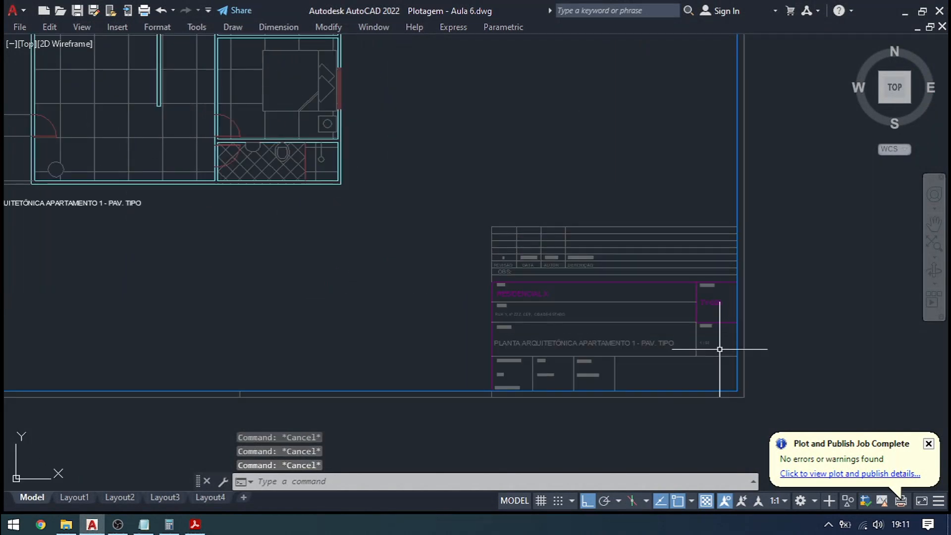
key("ctrl+p")
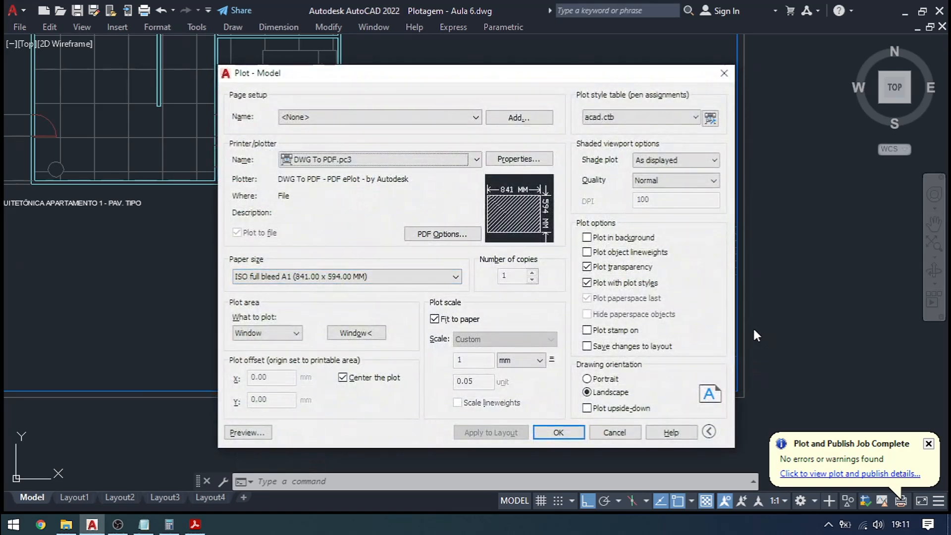
key("Escape")
Examine the complete sheet with its binding flap in model space and the floor plan in the plotted Model PDF.
scroll(753, 330, "down", 2)
scroll(768, 210, "down", 5)
scroll(708, 106, "up", 2)
middle_click_drag(637, 251, 493, 251)
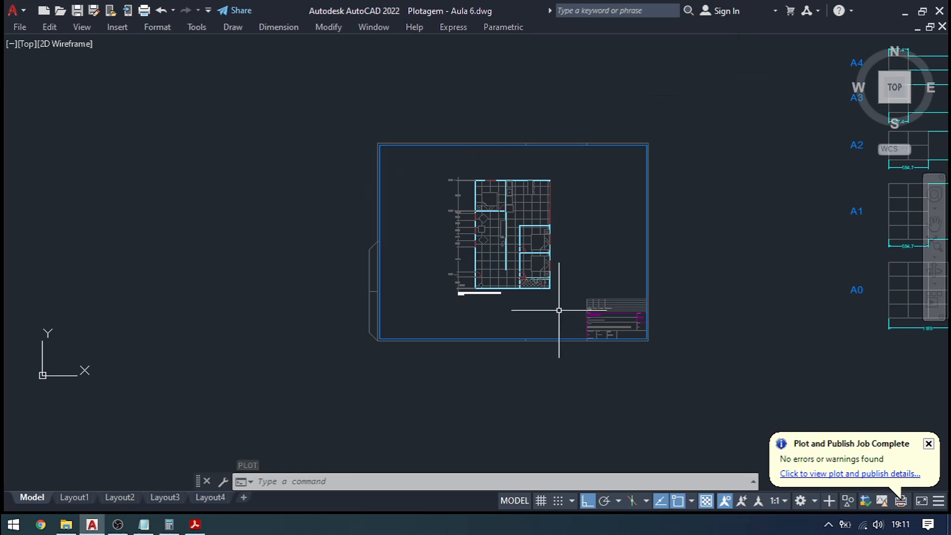
scroll(616, 341, "up", 2)
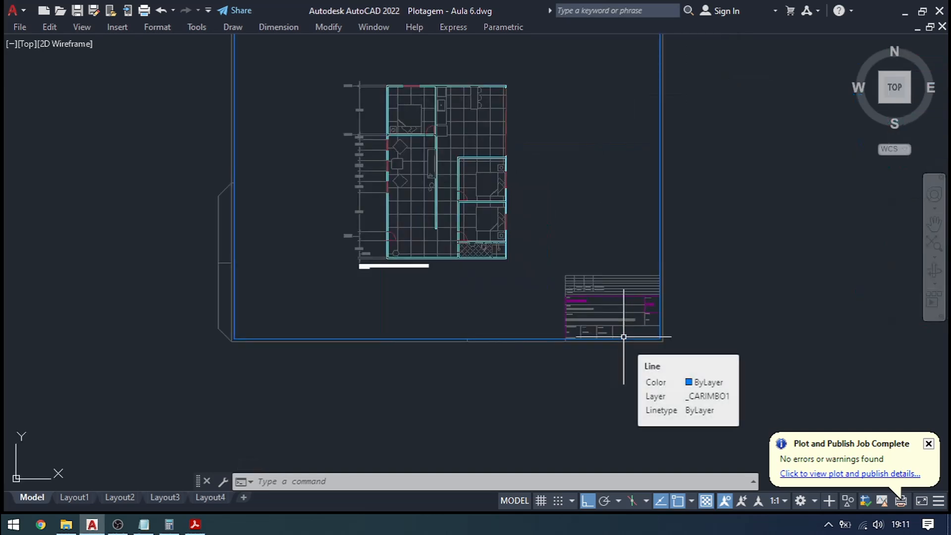
scroll(622, 329, "down", 2)
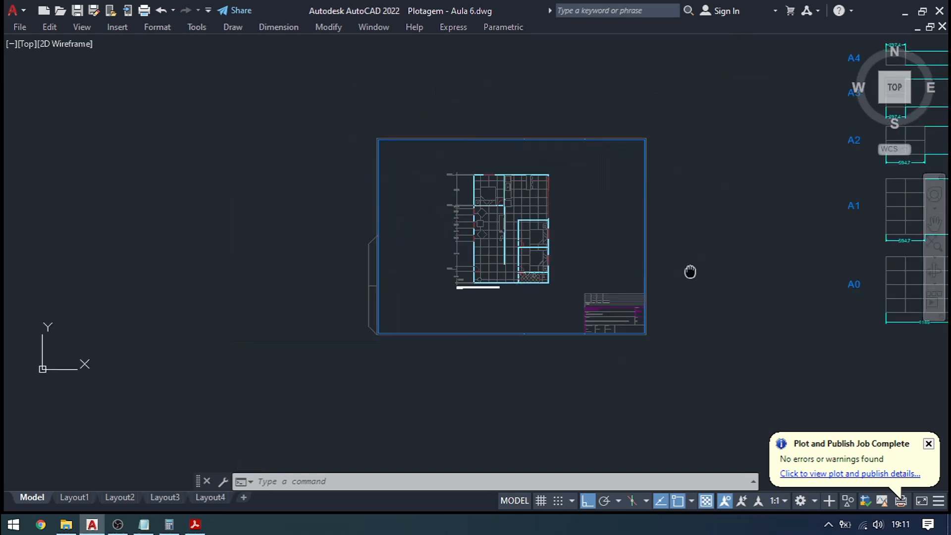
scroll(599, 272, "up", 2)
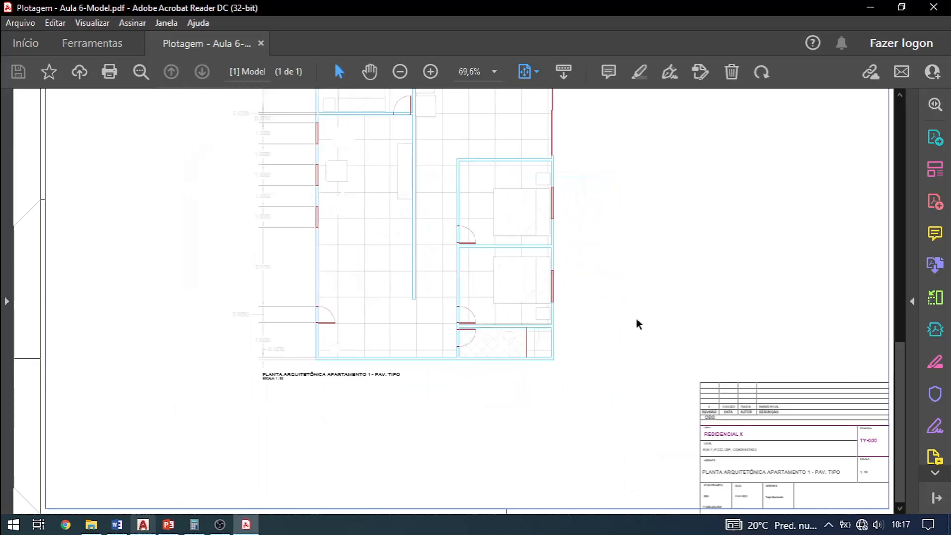
scroll(637, 320, "up", 6)
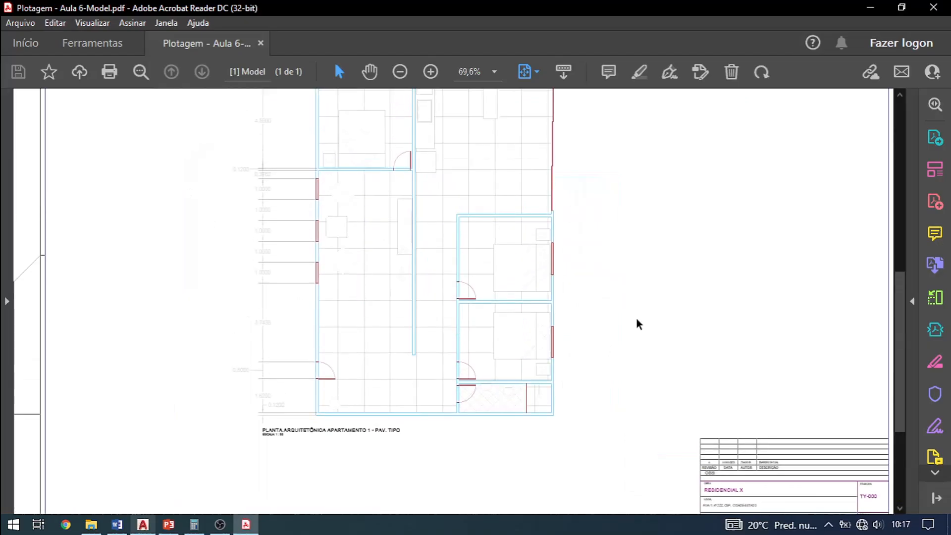
scroll(636, 320, "down", 2)
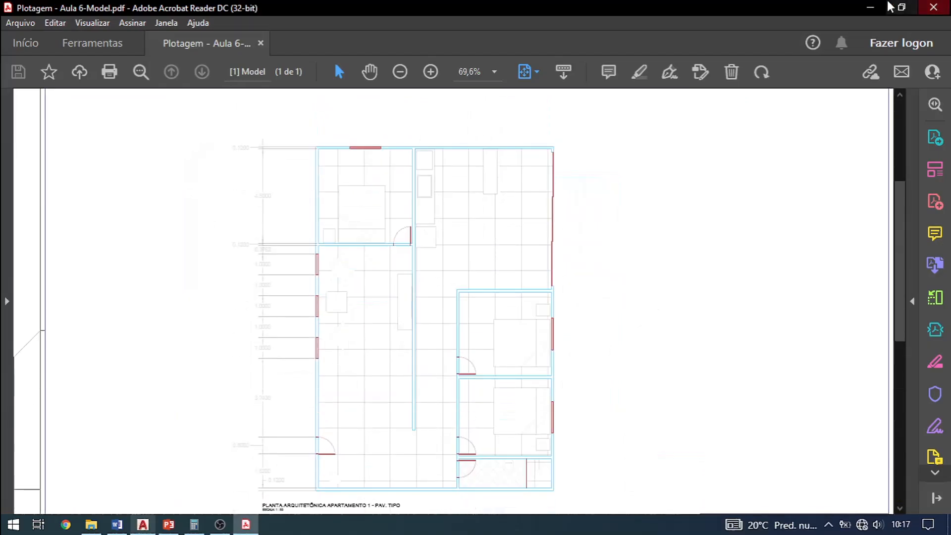